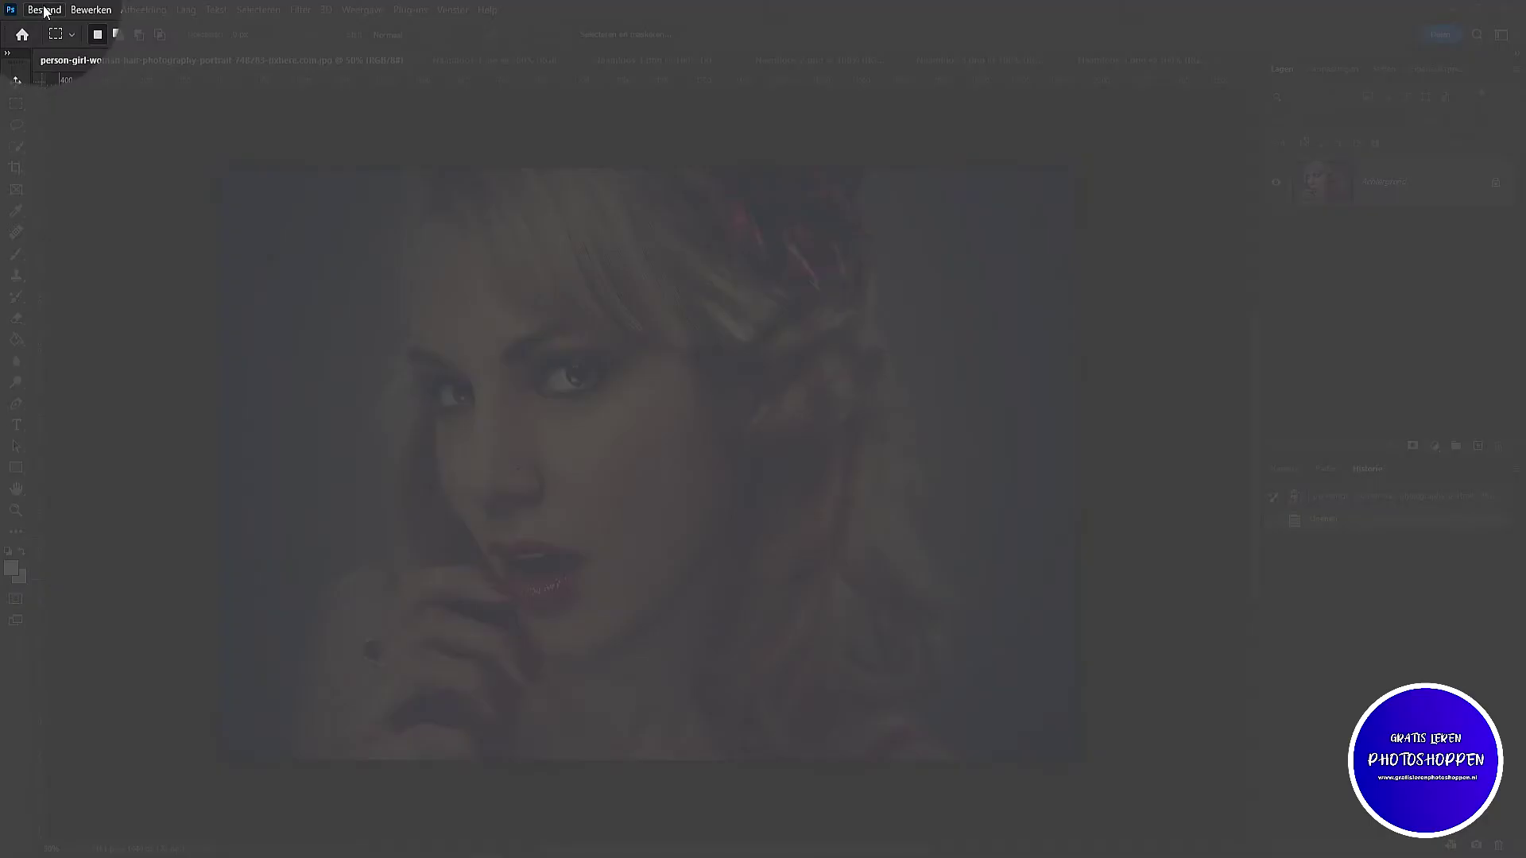
Step: Create a new blank white document, 4500 × 3000 px at 300 pixels/inch
{"action": "left_click", "coordinate": [45, 10]}
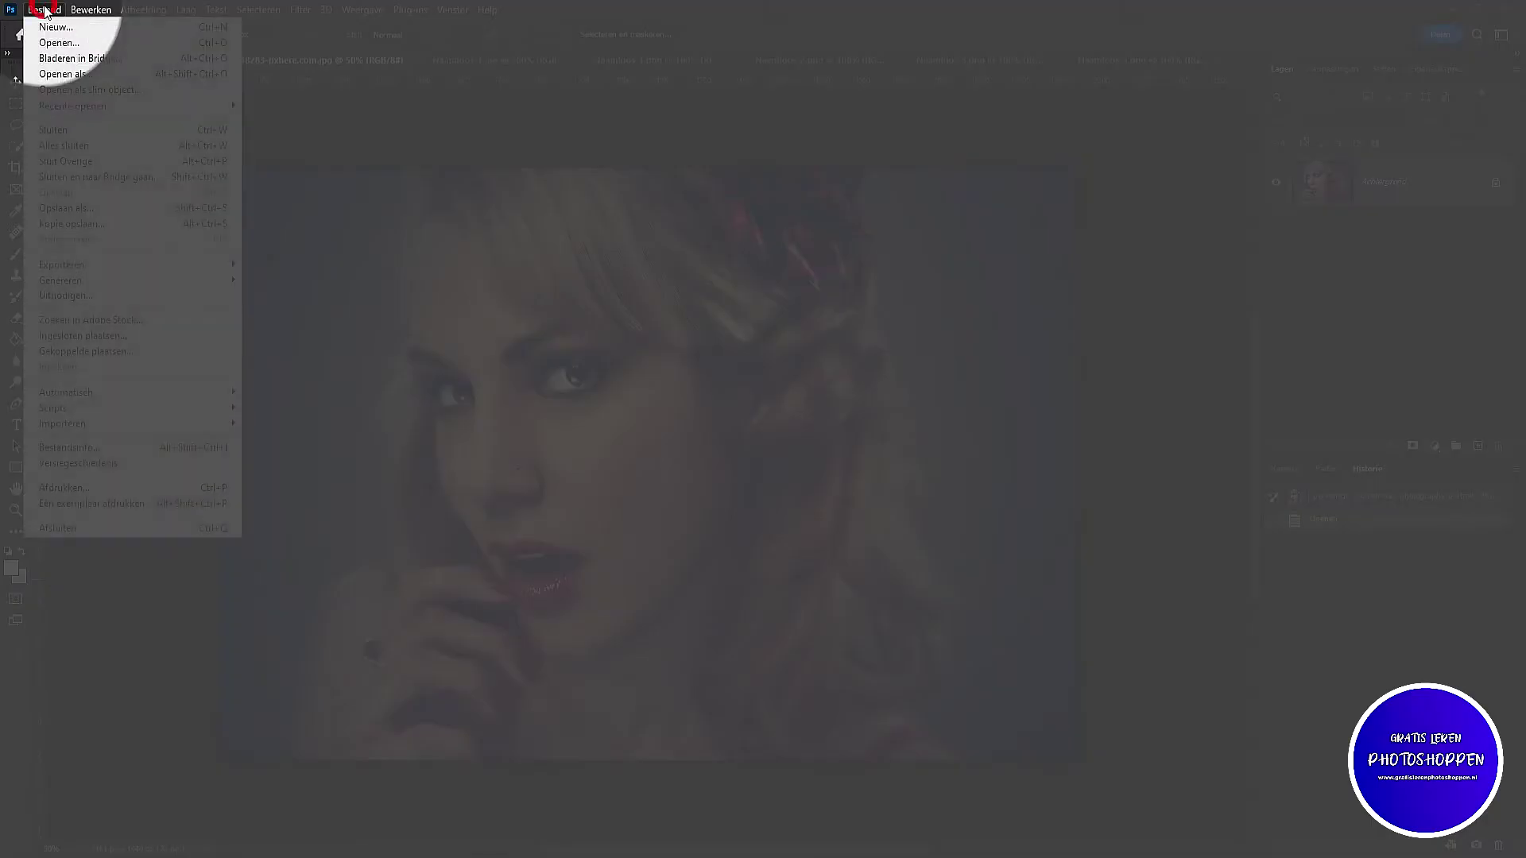
{"action": "left_click", "coordinate": [56, 27]}
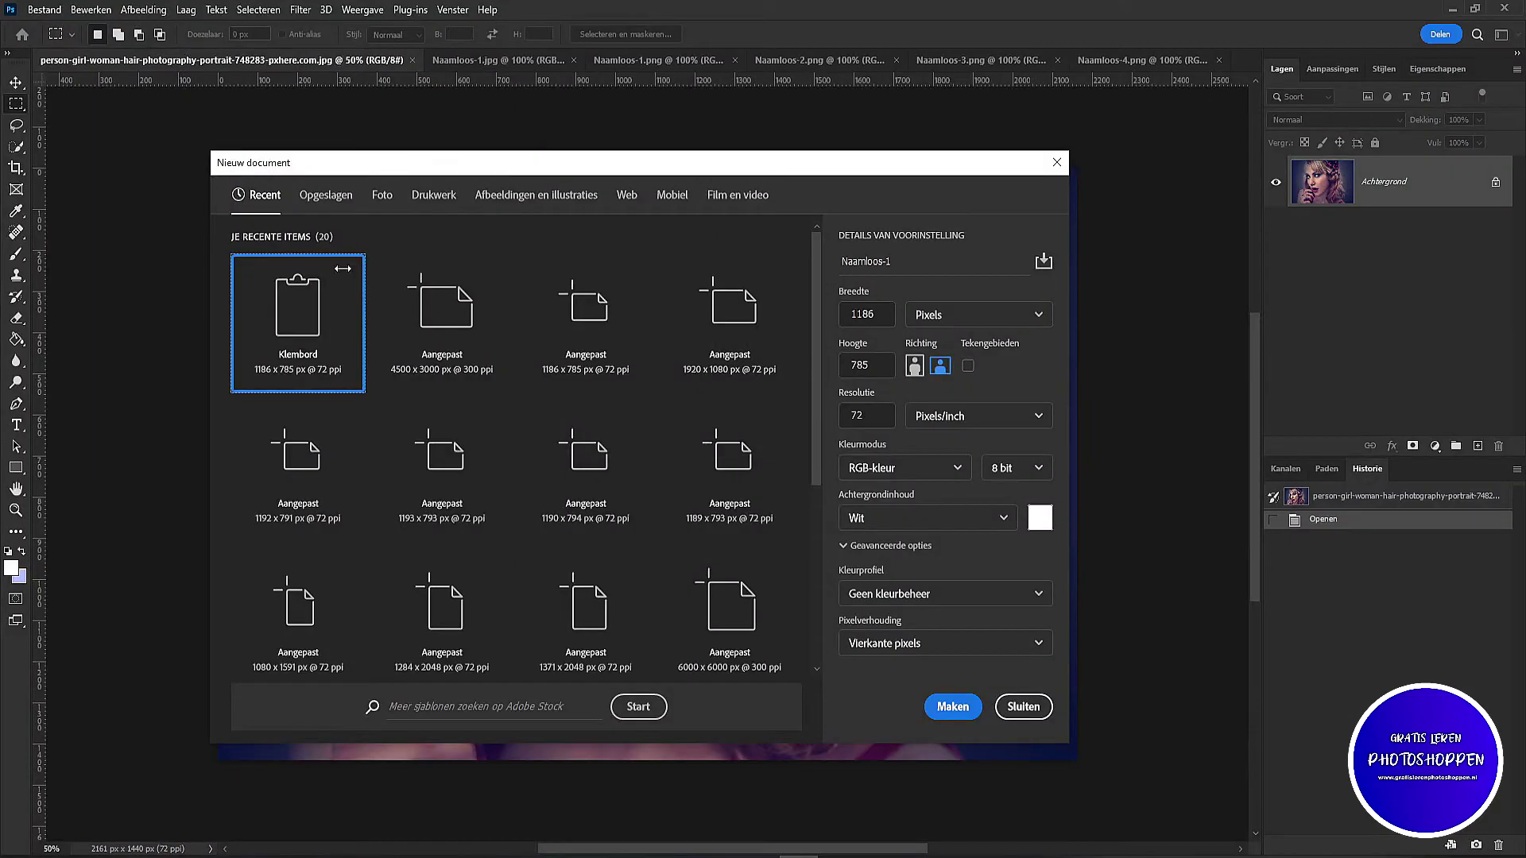
{"action": "left_click", "coordinate": [875, 314]}
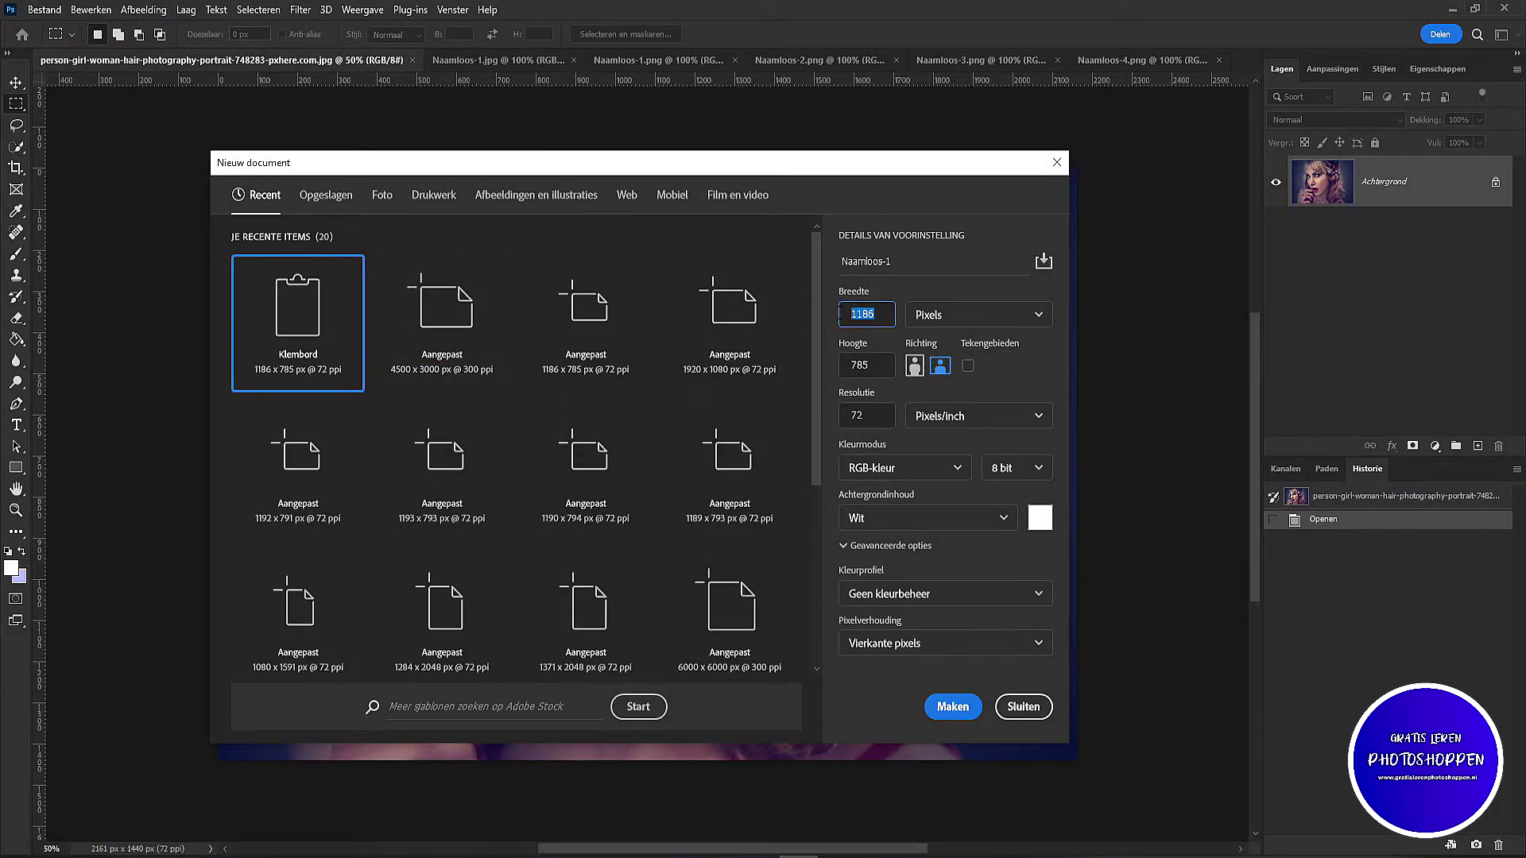
{"action": "type", "text": "4500"}
{"action": "double_click", "coordinate": [848, 365]}
{"action": "type", "text": "3"}
{"action": "double_click", "coordinate": [857, 414]}
{"action": "type", "text": "3"}
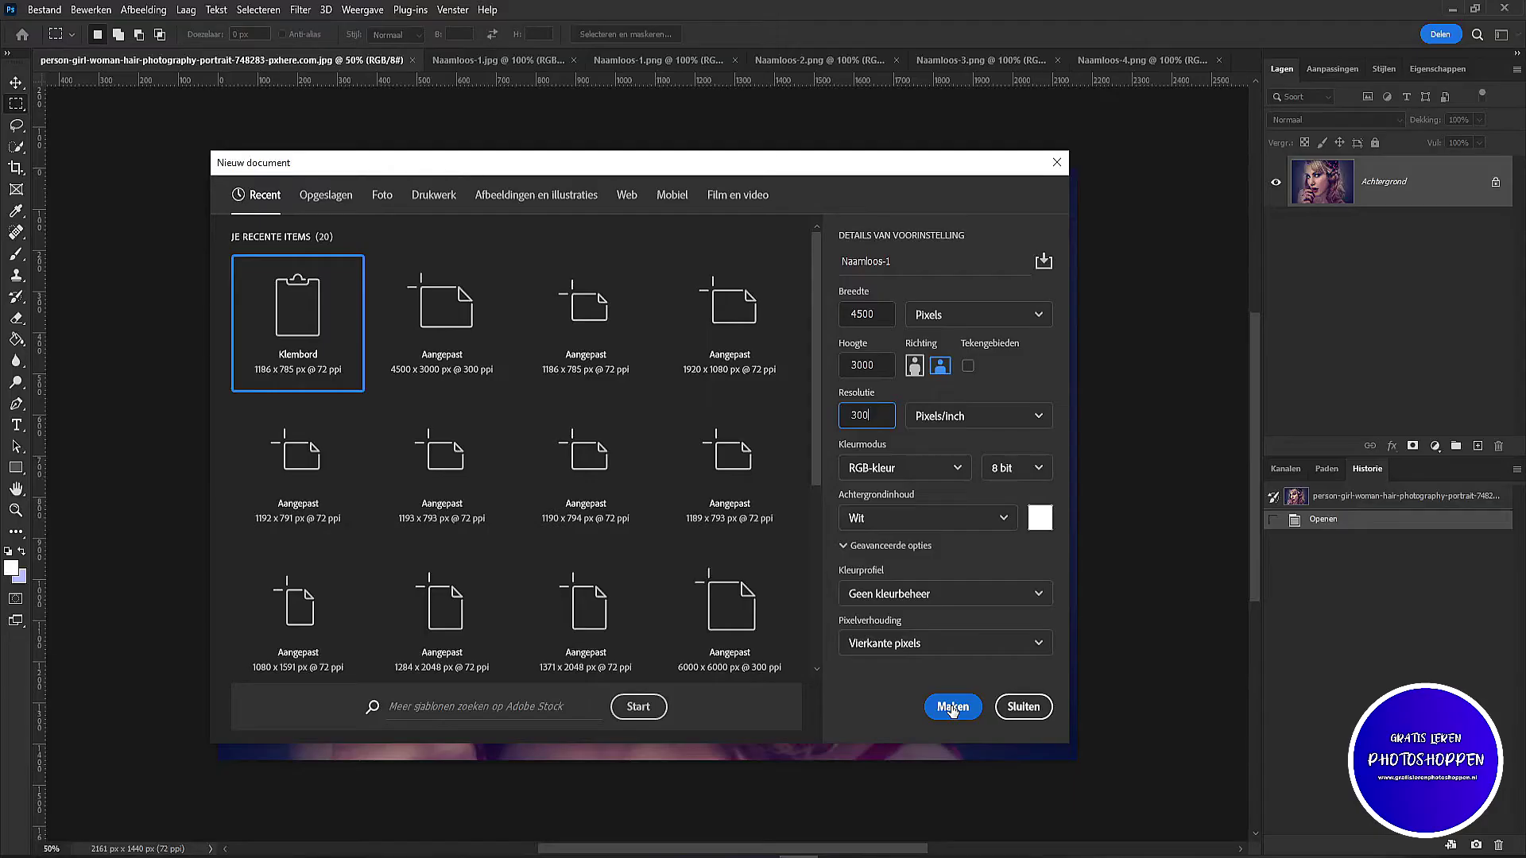
{"action": "left_click", "coordinate": [952, 707]}
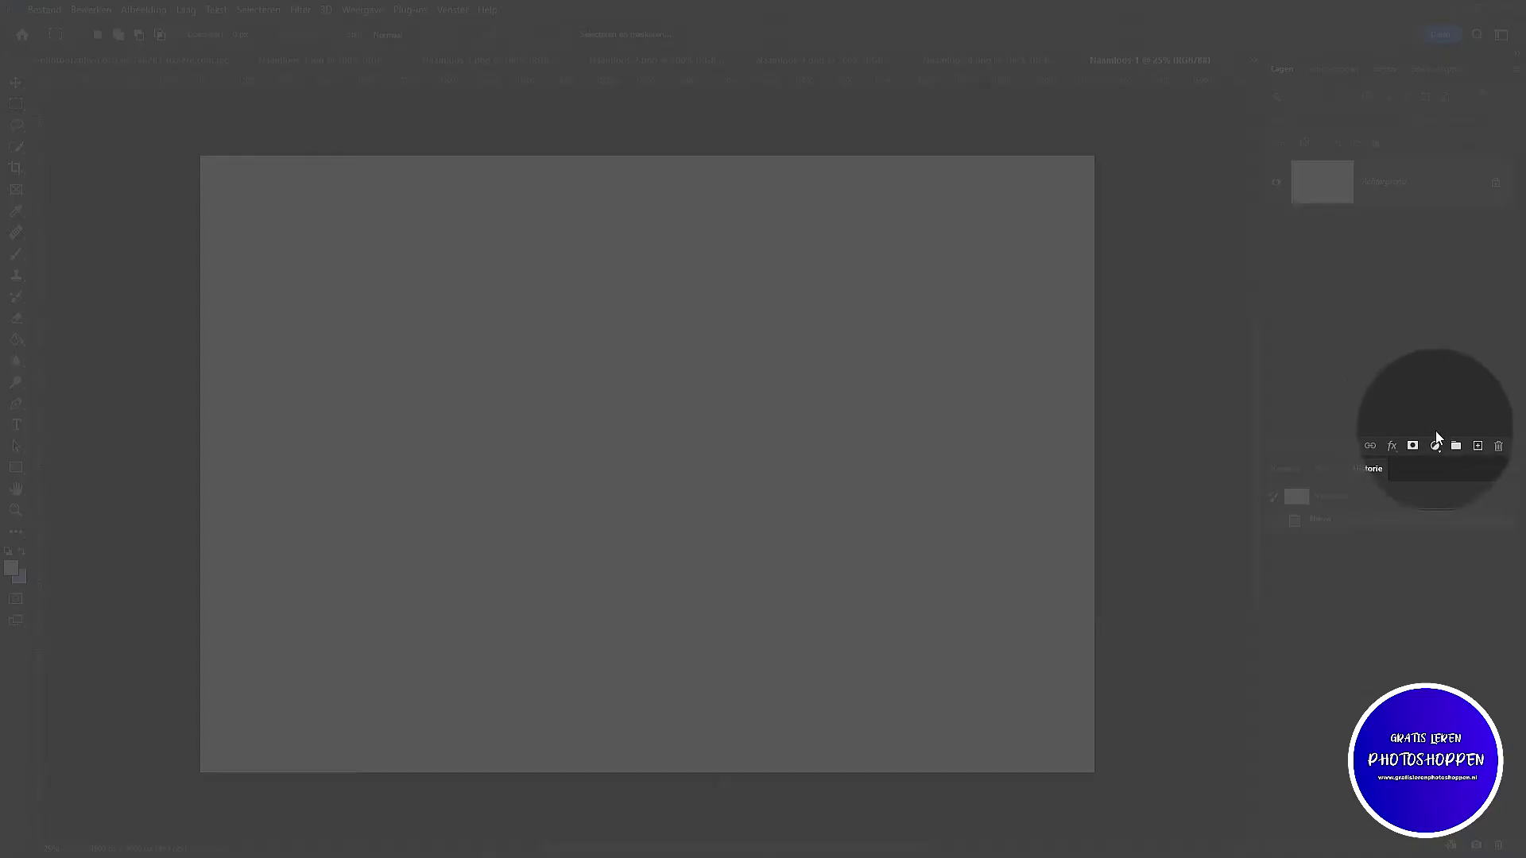
Step: Add a Solid Color (Volle kleur) fill layer with hex colour b4a36f
{"action": "left_click", "coordinate": [1435, 447]}
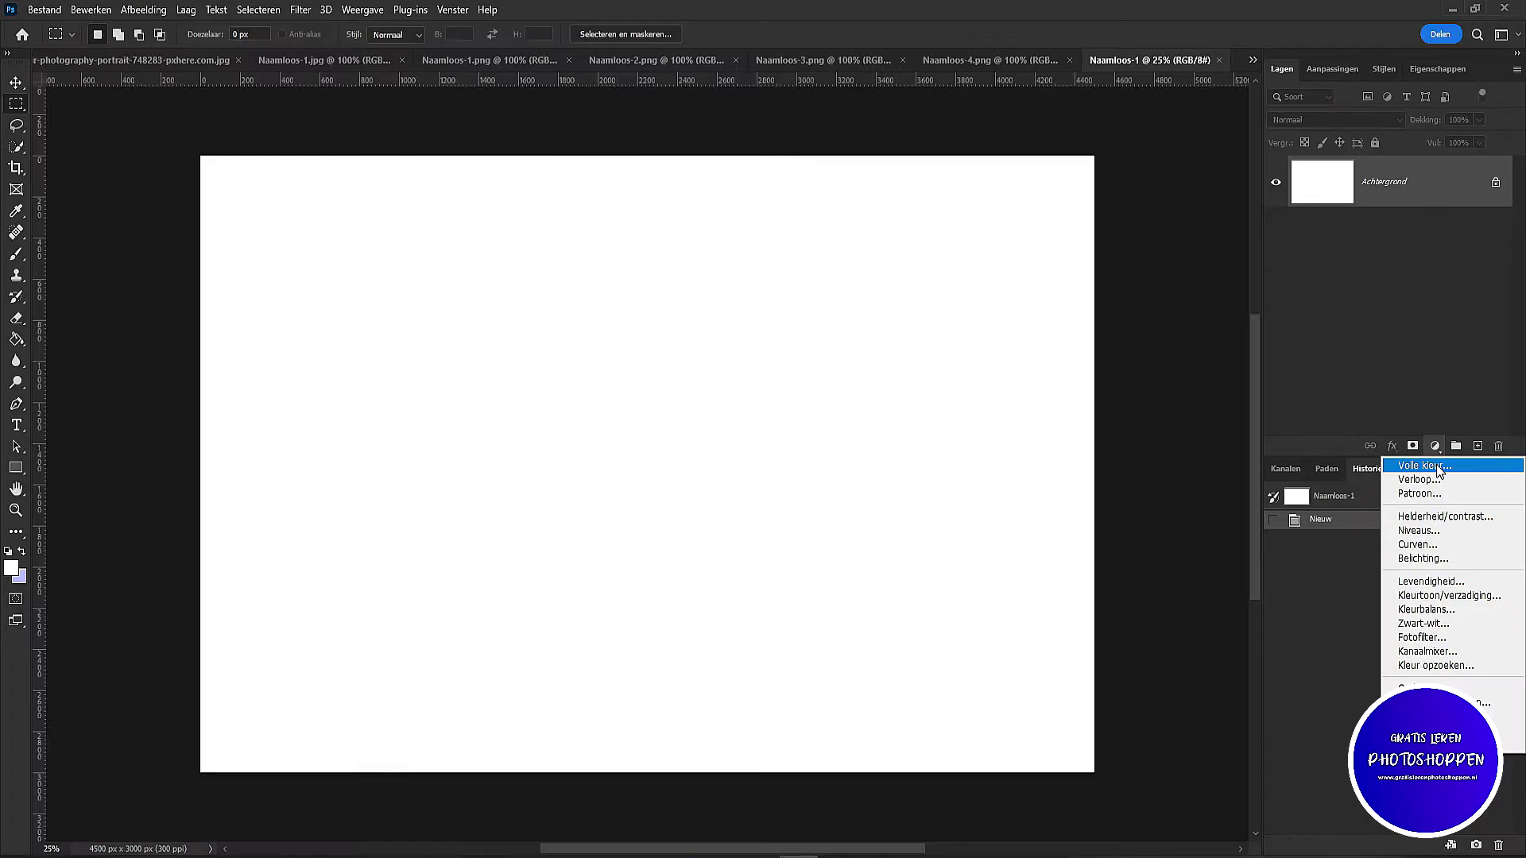
{"action": "left_click", "coordinate": [1438, 466]}
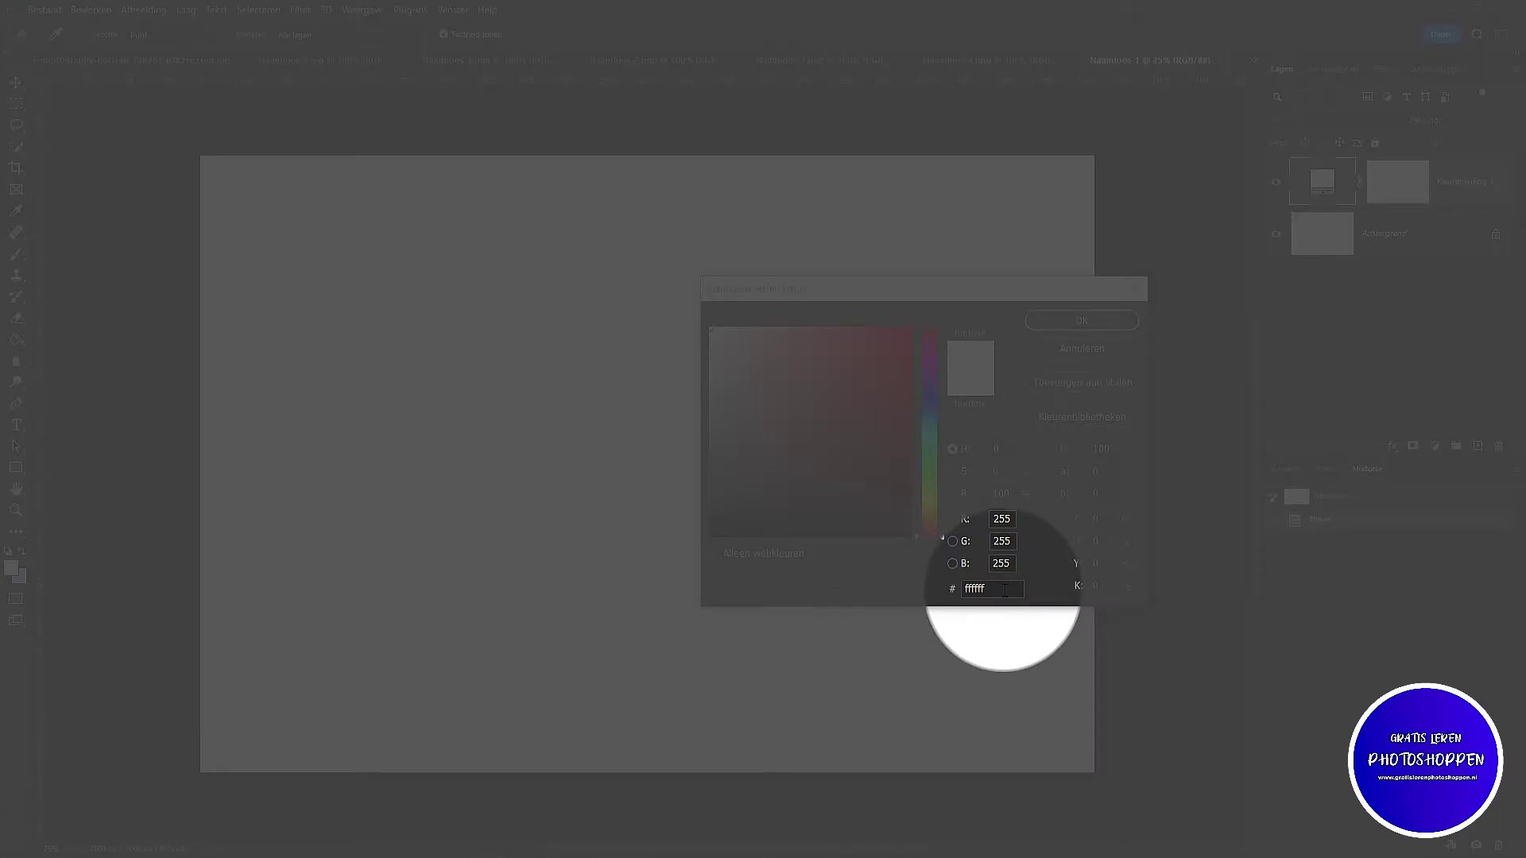
{"action": "double_click", "coordinate": [1000, 589]}
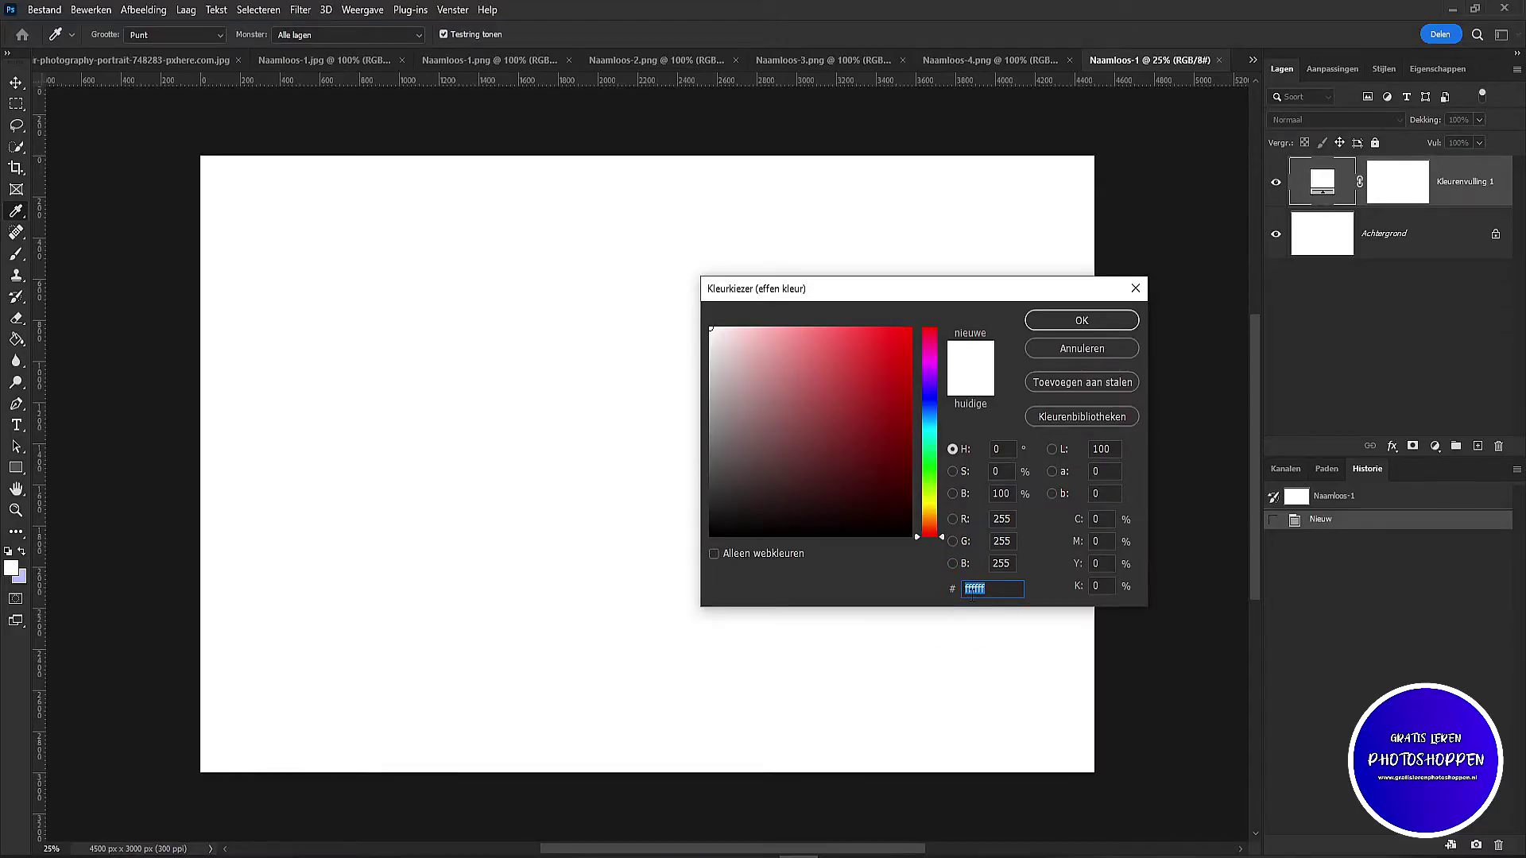
{"action": "type", "text": "b4"}
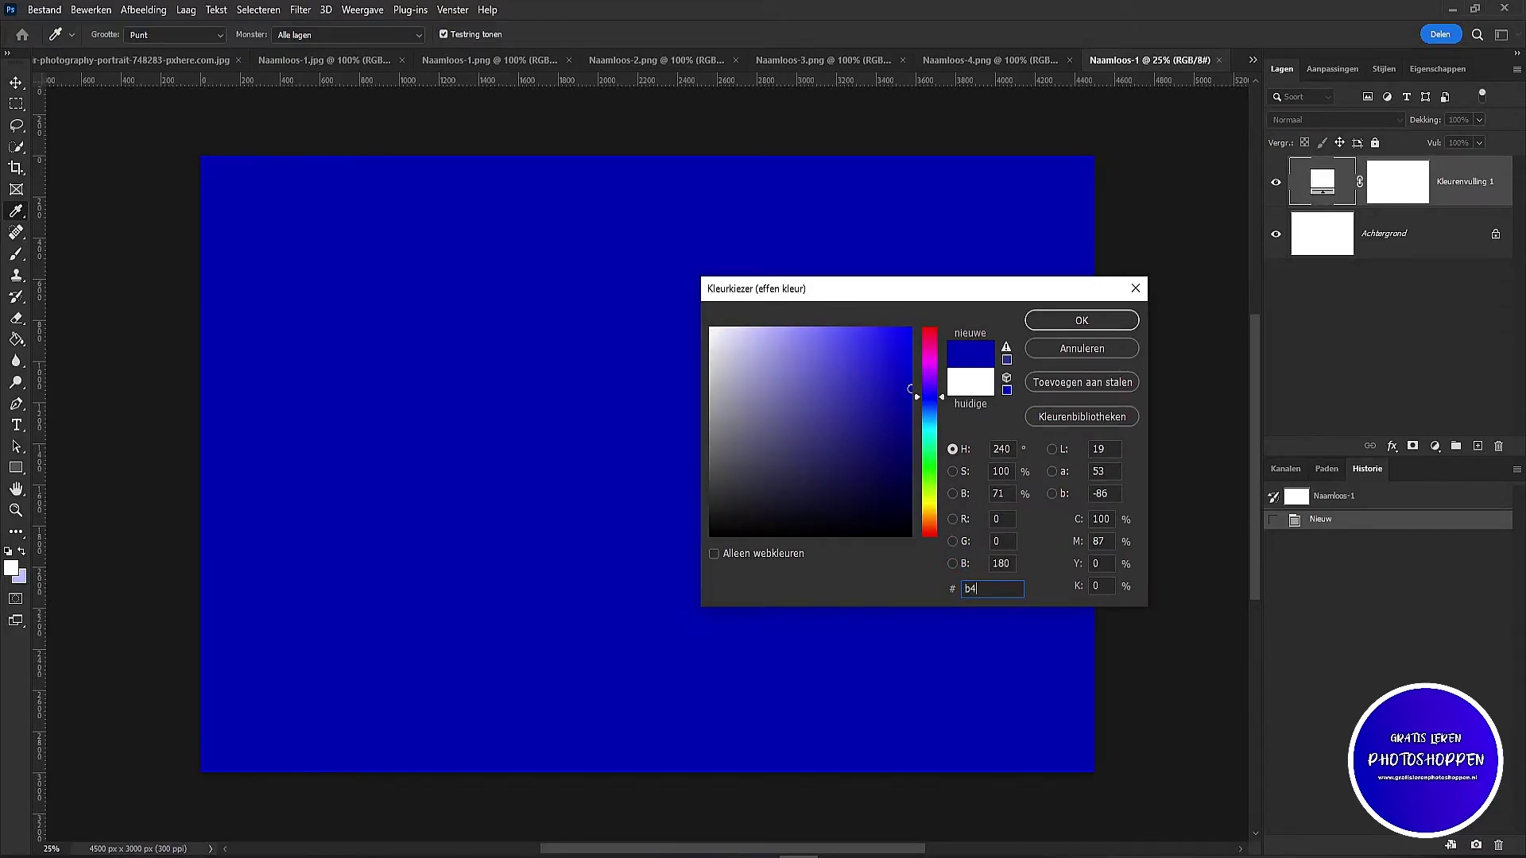
{"action": "type", "text": "a"}
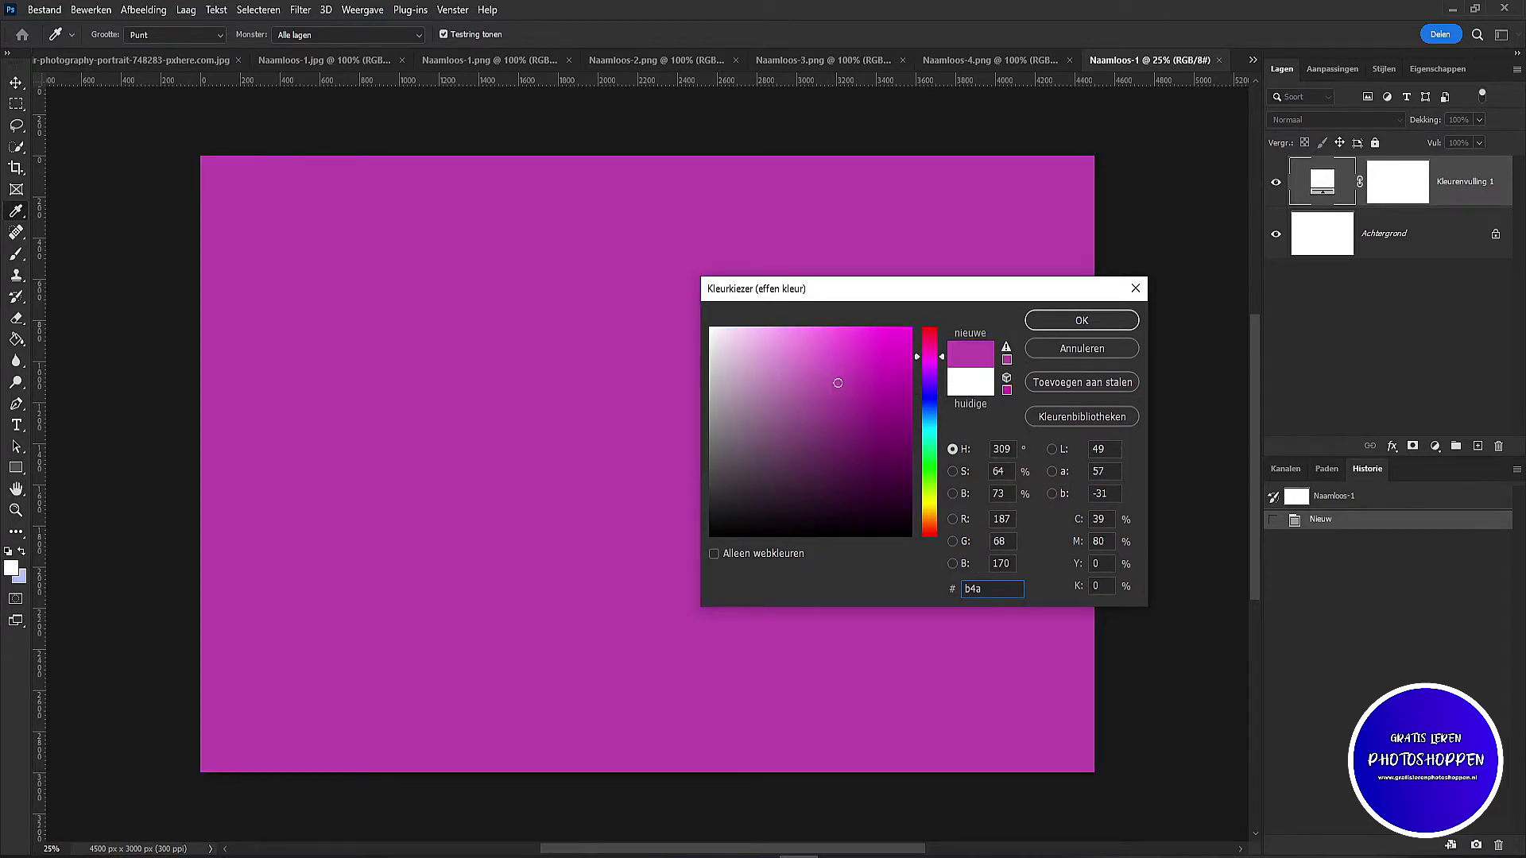
{"action": "type", "text": "3"}
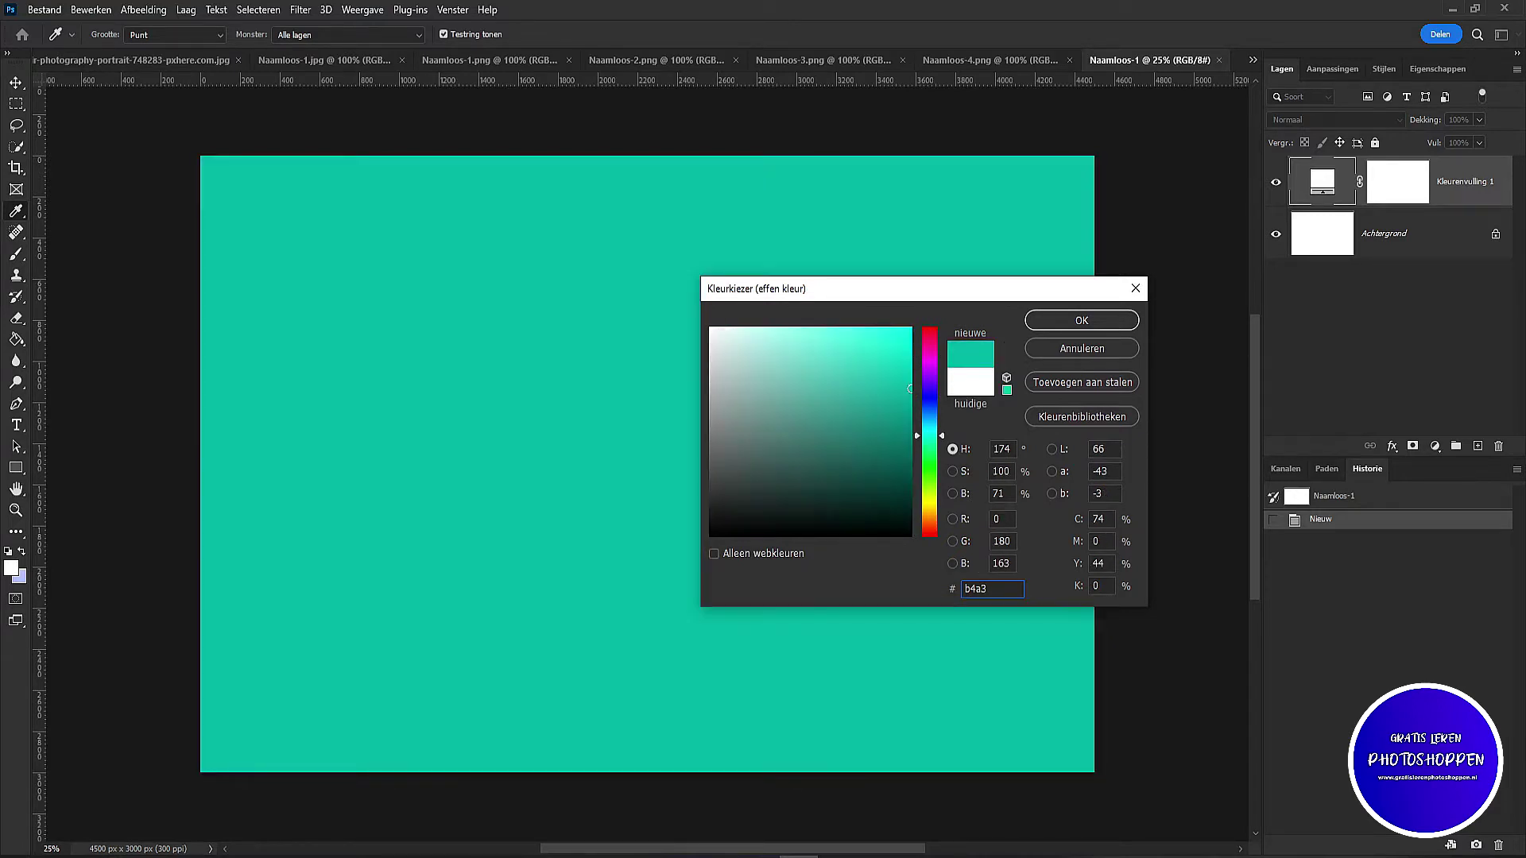
{"action": "type", "text": "6"}
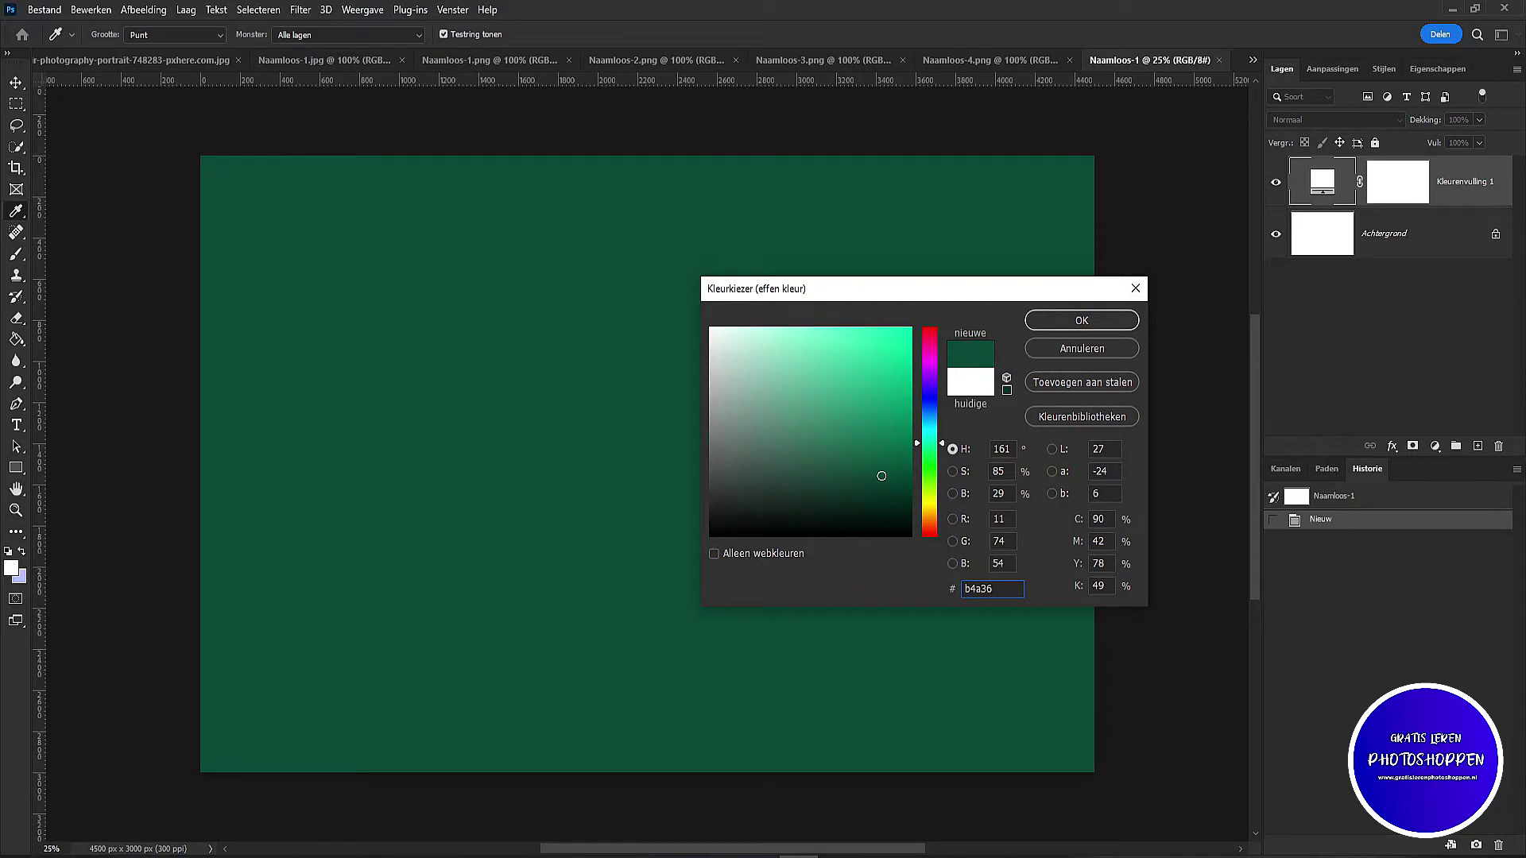
{"action": "type", "text": "f"}
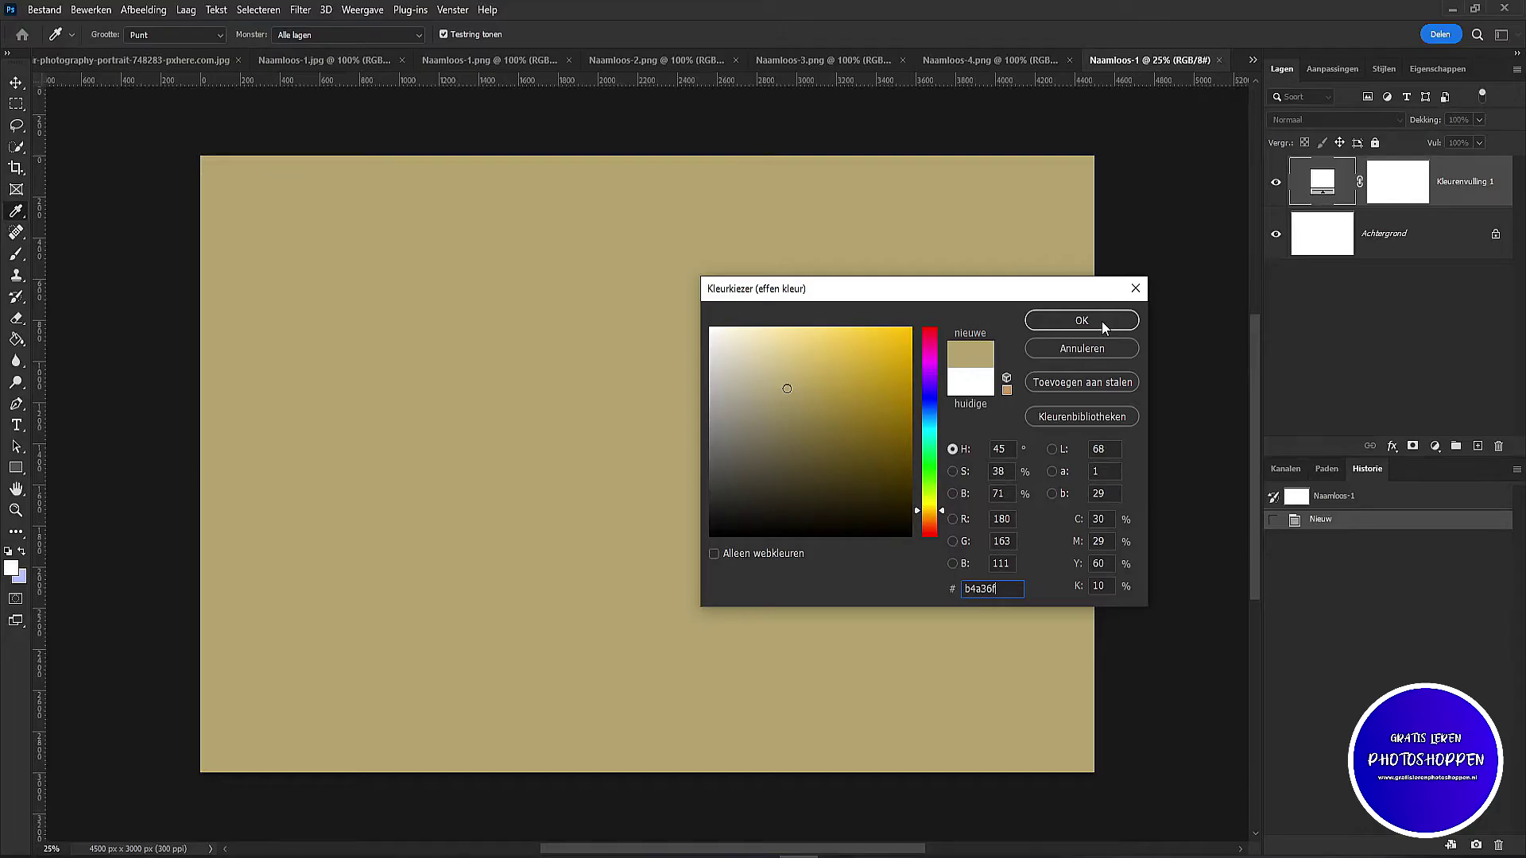
{"action": "left_click", "coordinate": [1101, 321]}
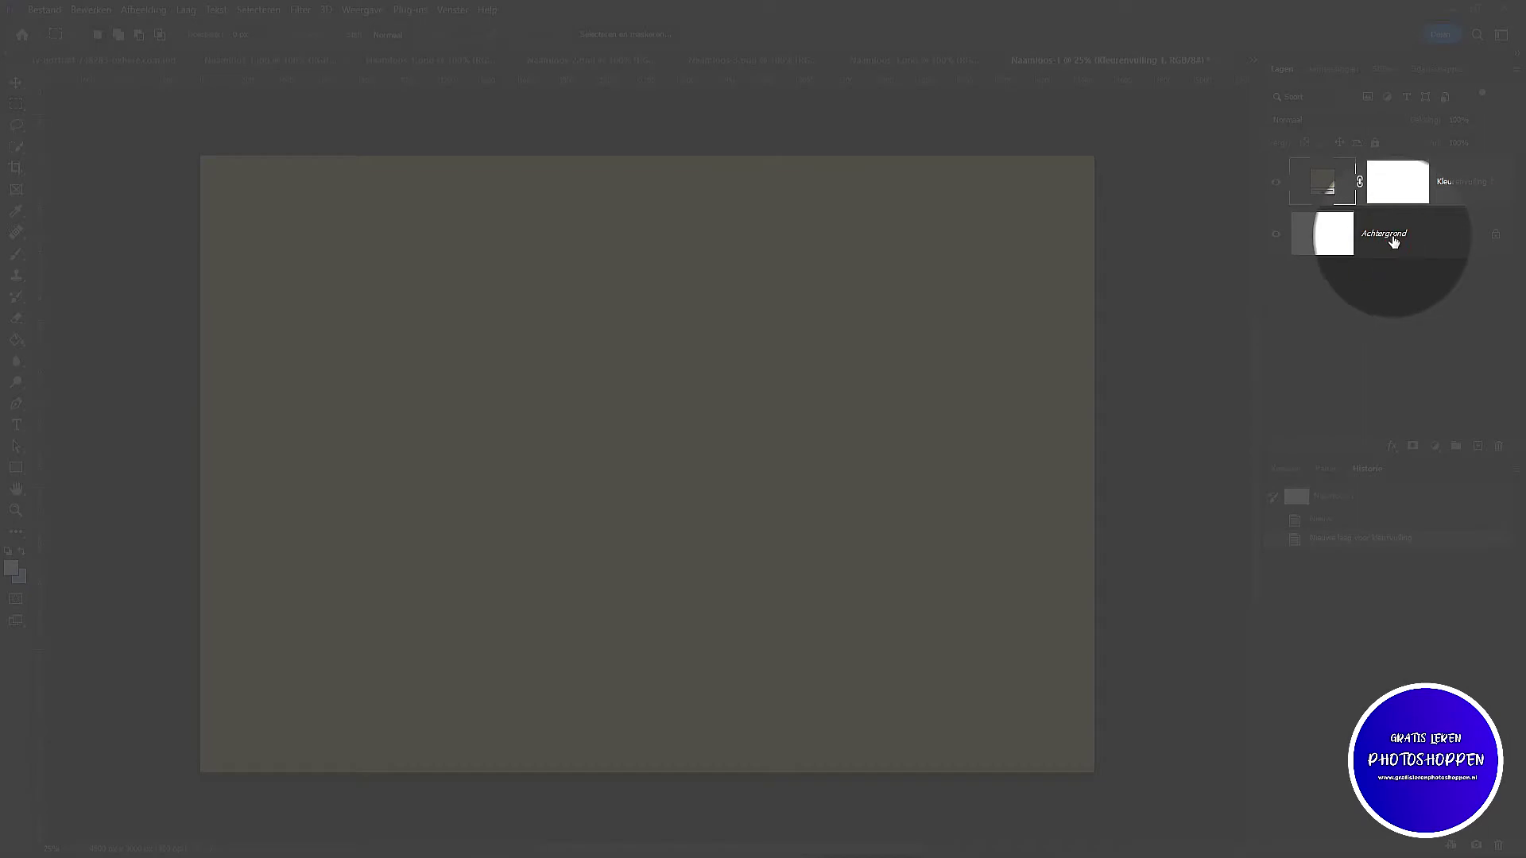
Step: Delete the white Achtergrond layer and the fill layer's mask
{"action": "left_click", "coordinate": [1385, 239]}
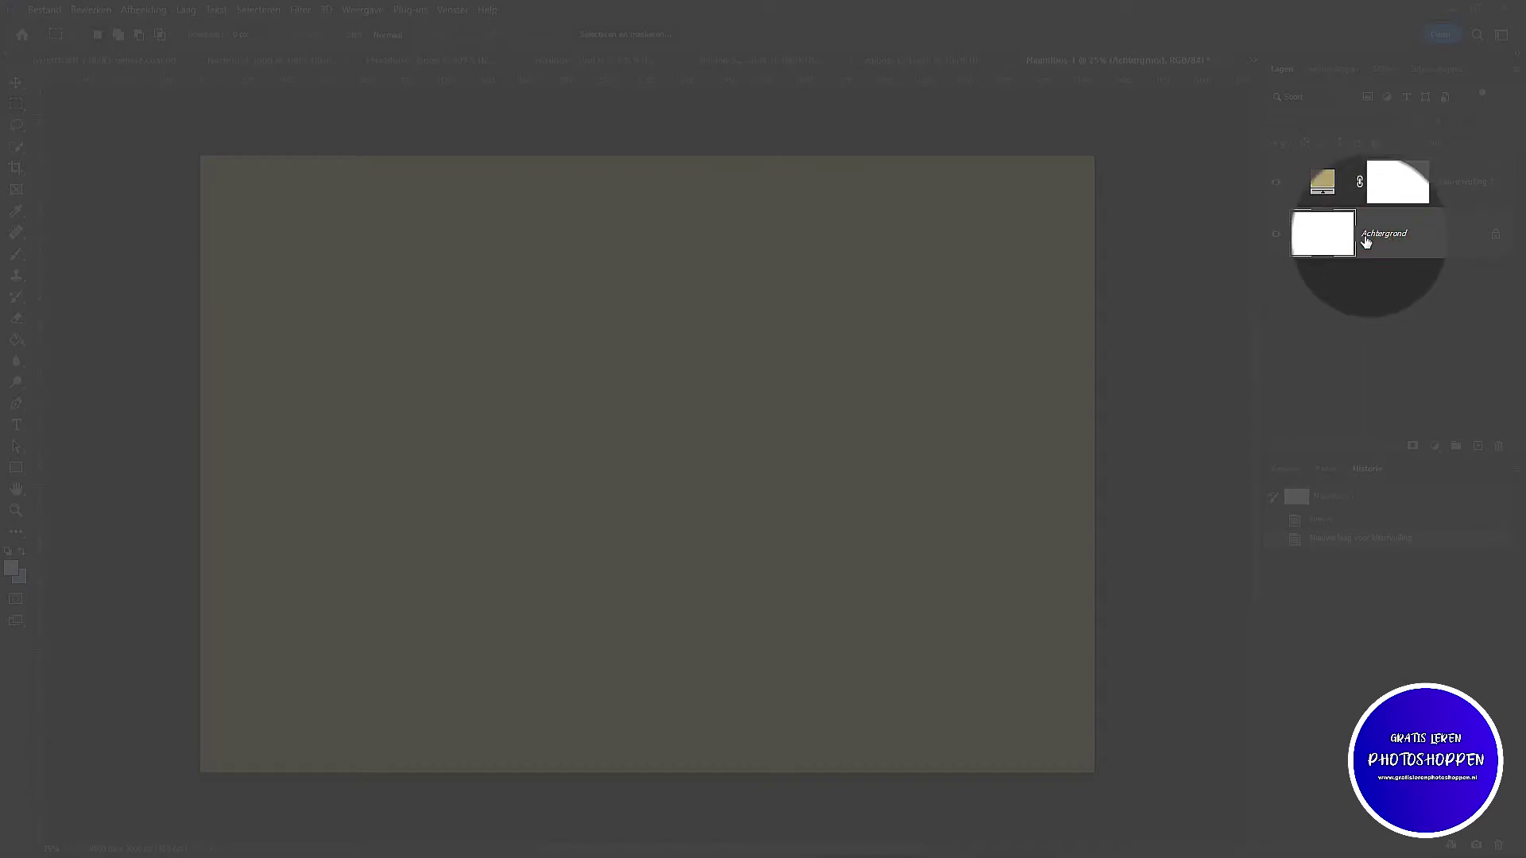
{"action": "left_click_drag", "start_coordinate": [1414, 243], "coordinate": [1498, 446]}
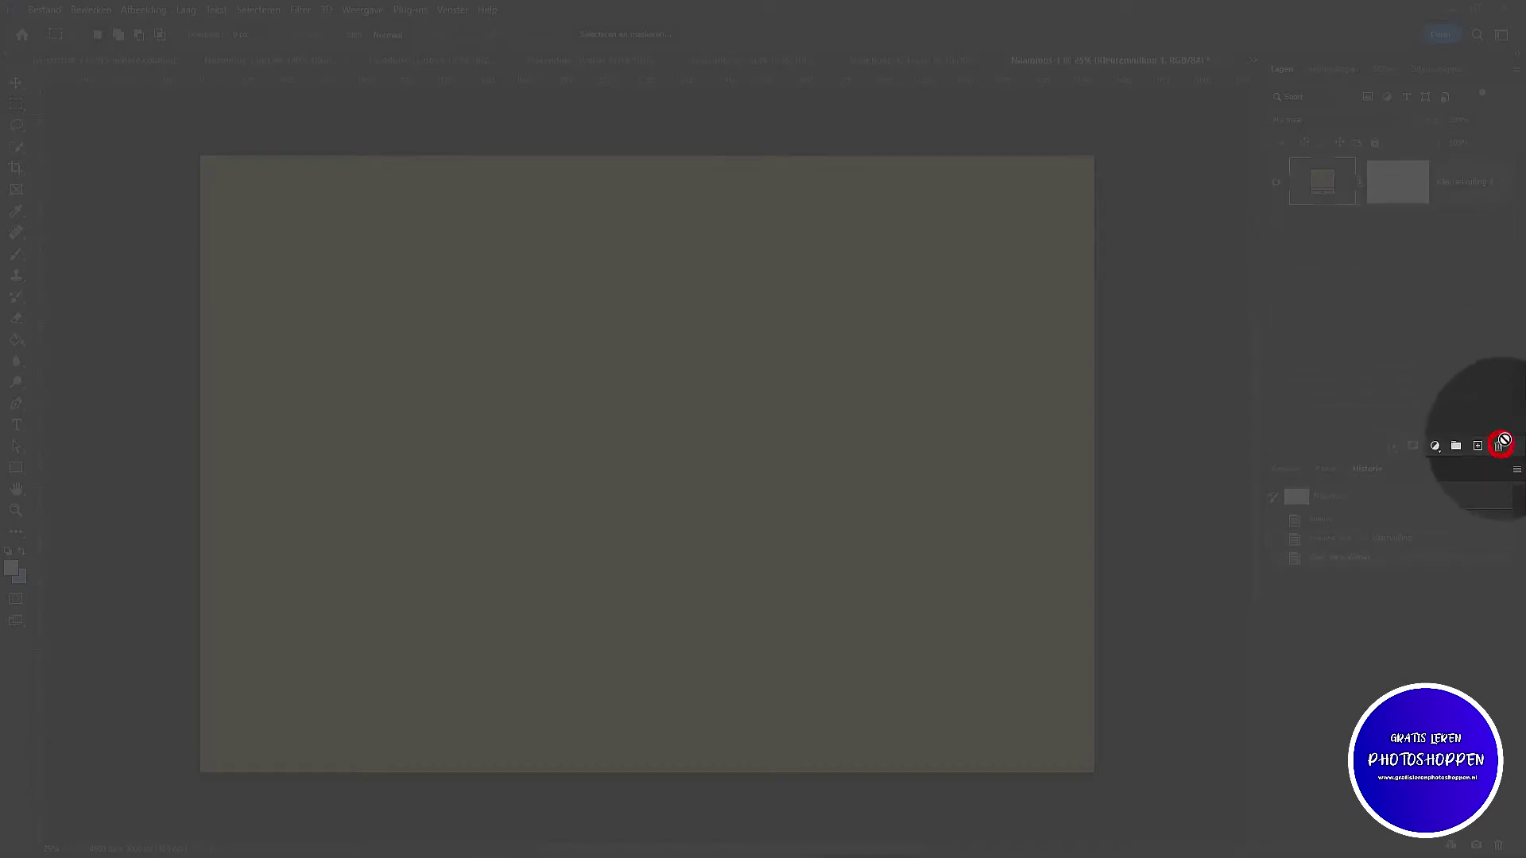
{"action": "left_click", "coordinate": [1399, 184]}
{"action": "left_click_drag", "start_coordinate": [1402, 187], "coordinate": [1494, 446]}
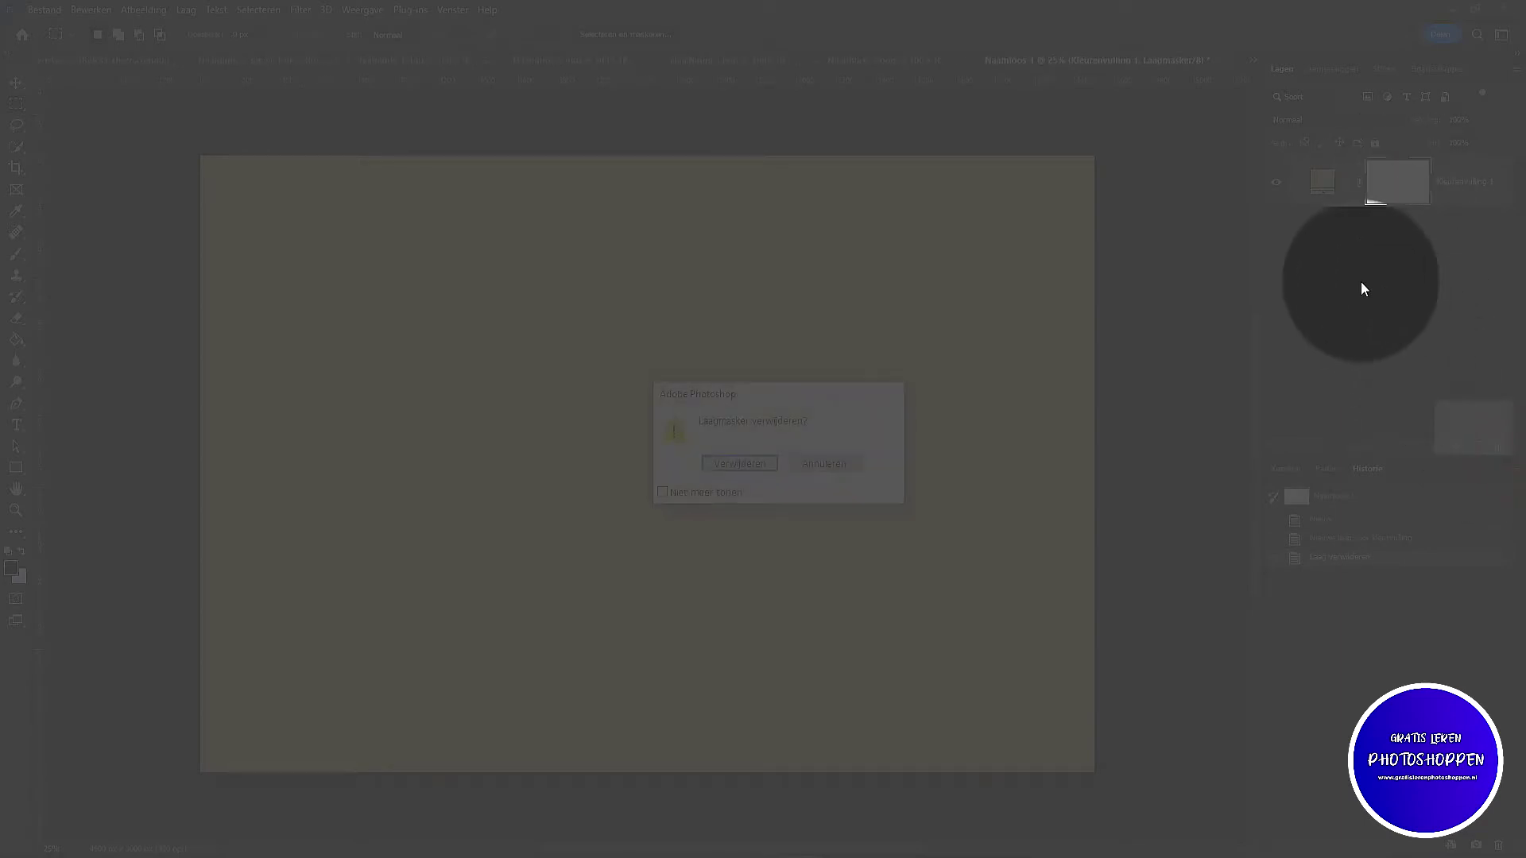
{"action": "left_click", "coordinate": [725, 465]}
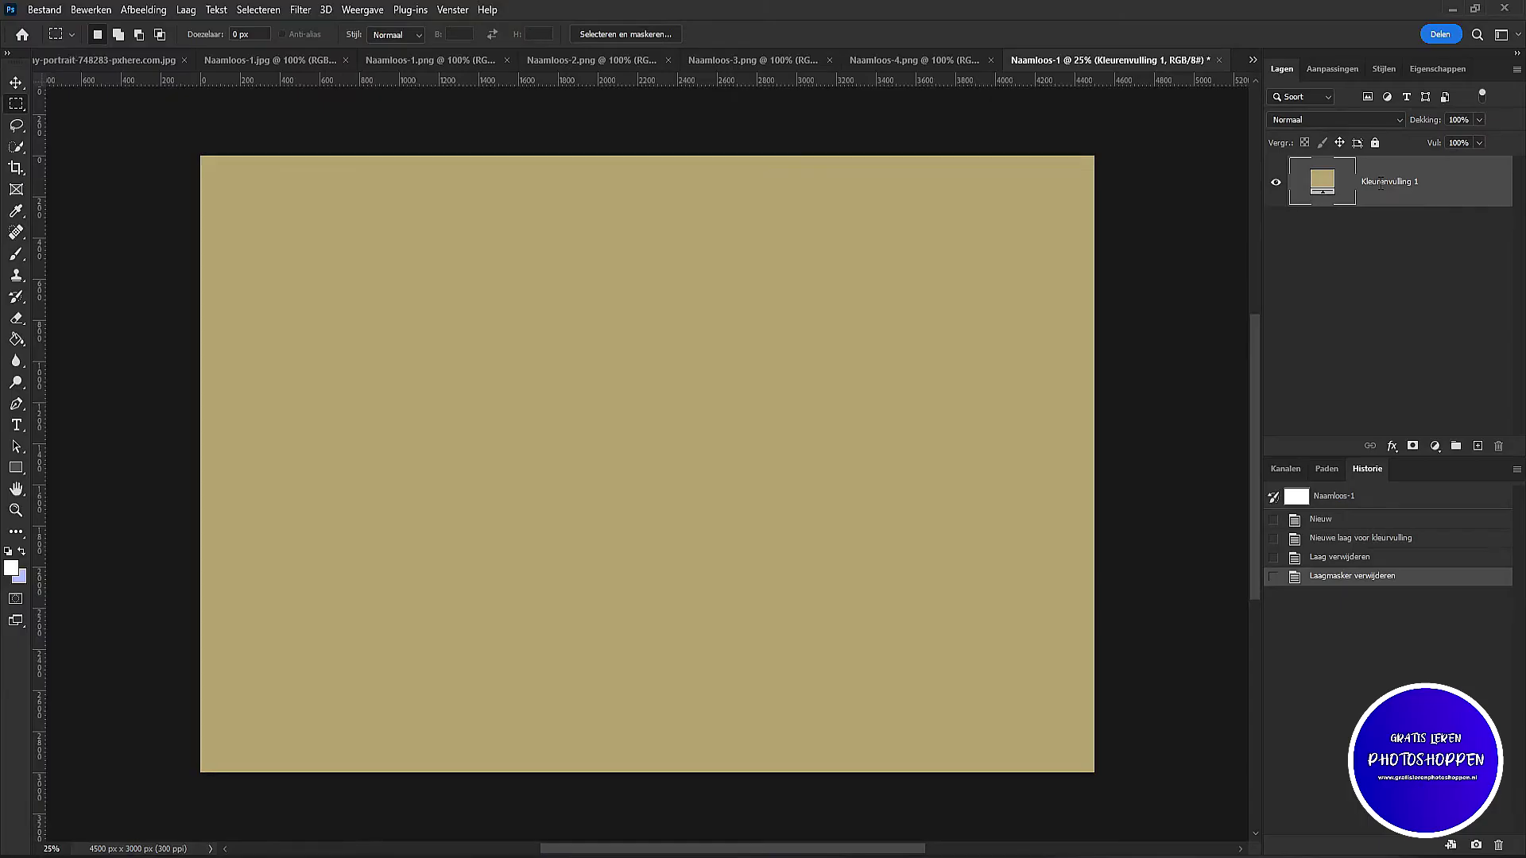
Step: Rename the beige fill layer to BG
{"action": "double_click", "coordinate": [1381, 182]}
{"action": "type", "text": "BG"}
{"action": "key", "text": "Return"}
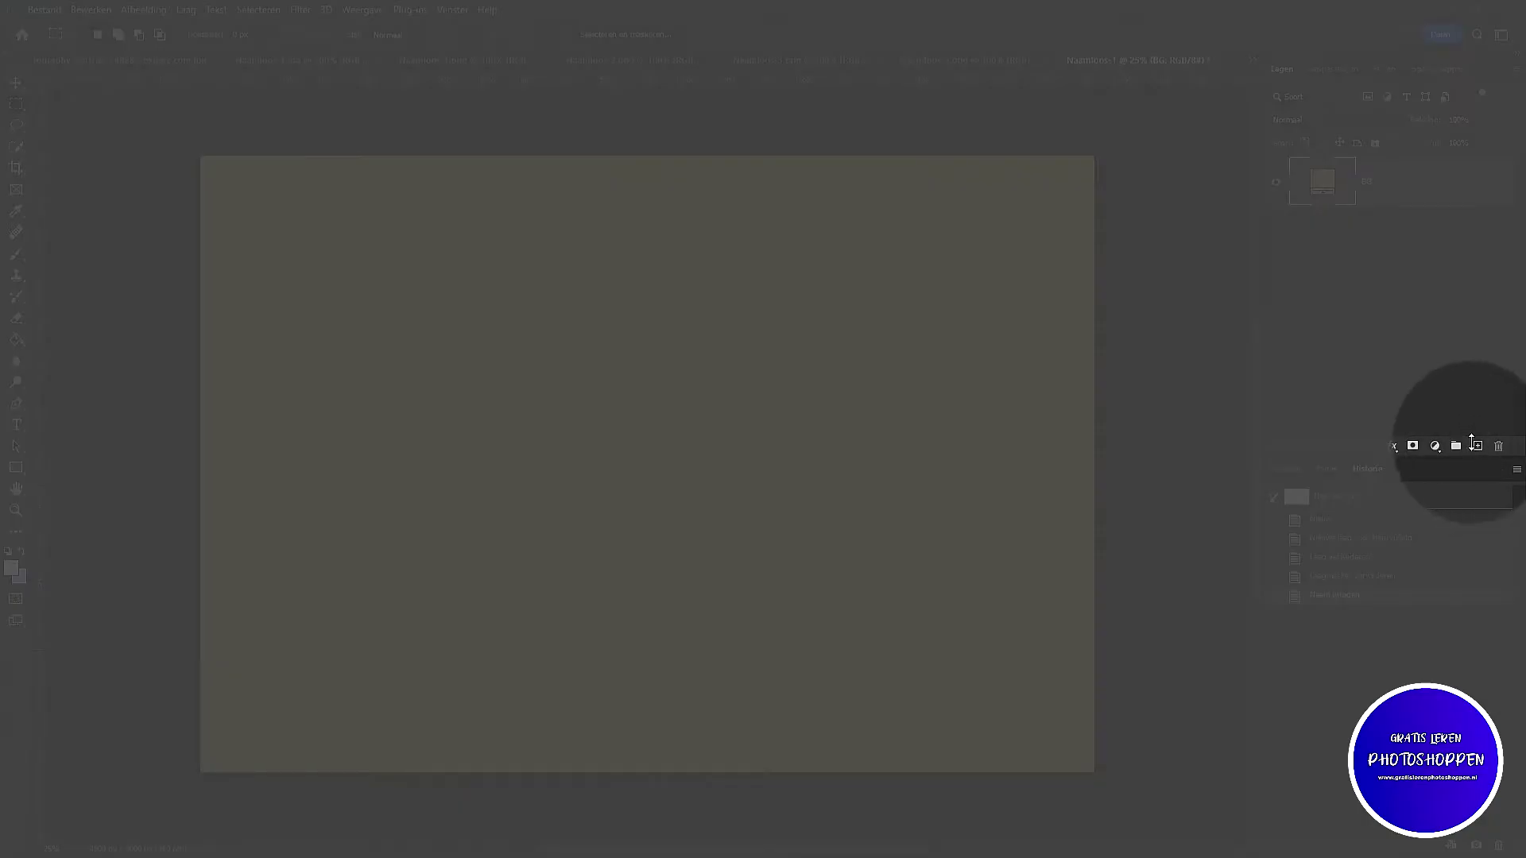
Step: Add a new empty layer above BG named Image
{"action": "left_click", "coordinate": [1478, 447]}
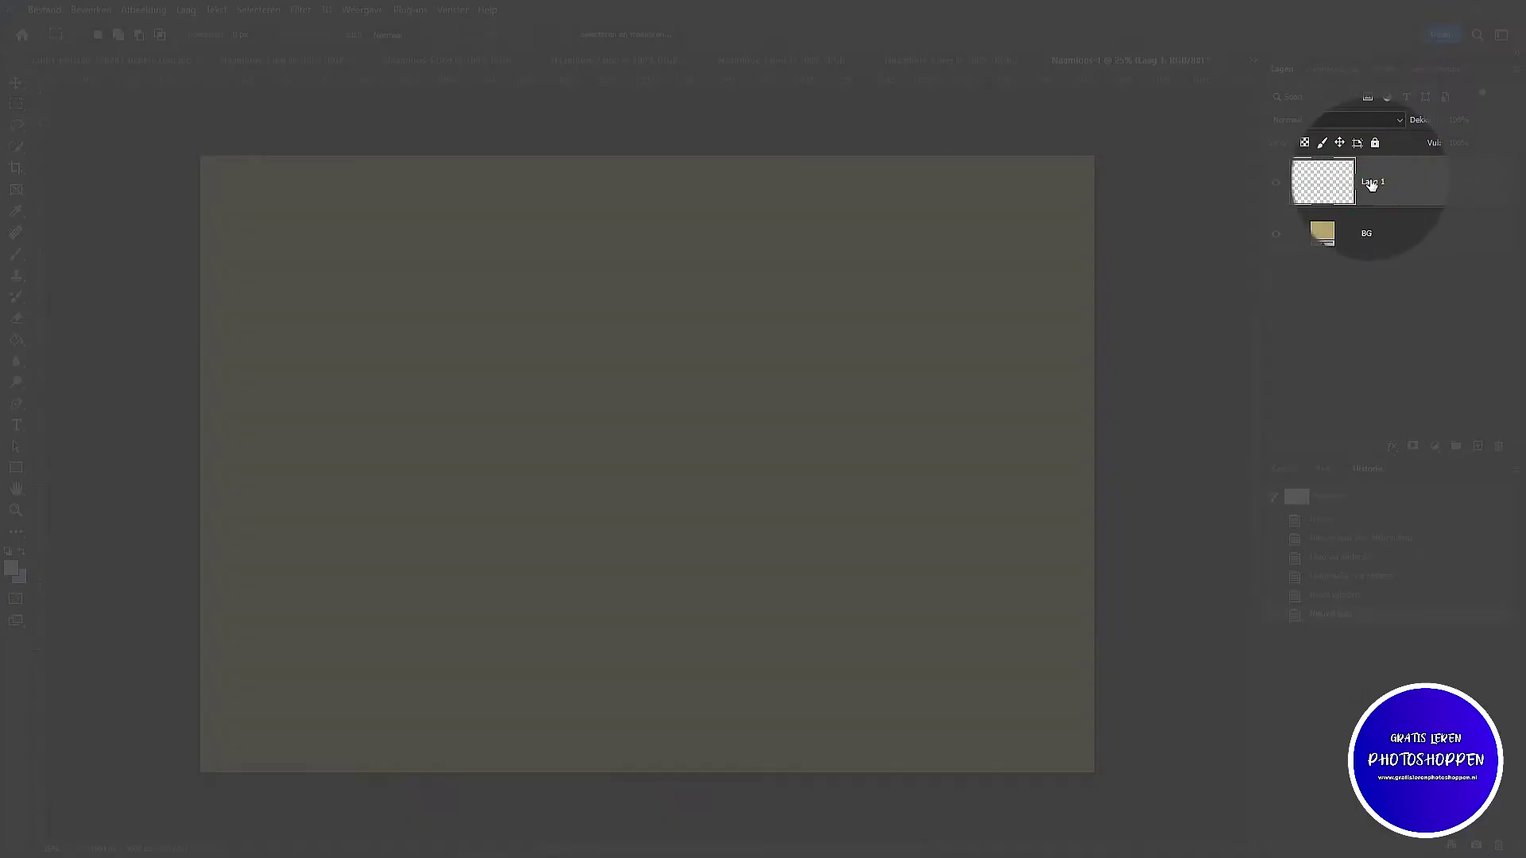
{"action": "double_click", "coordinate": [1374, 182]}
{"action": "key", "text": "BackSpace"}
{"action": "type", "text": "Image"}
{"action": "key", "text": "Return"}
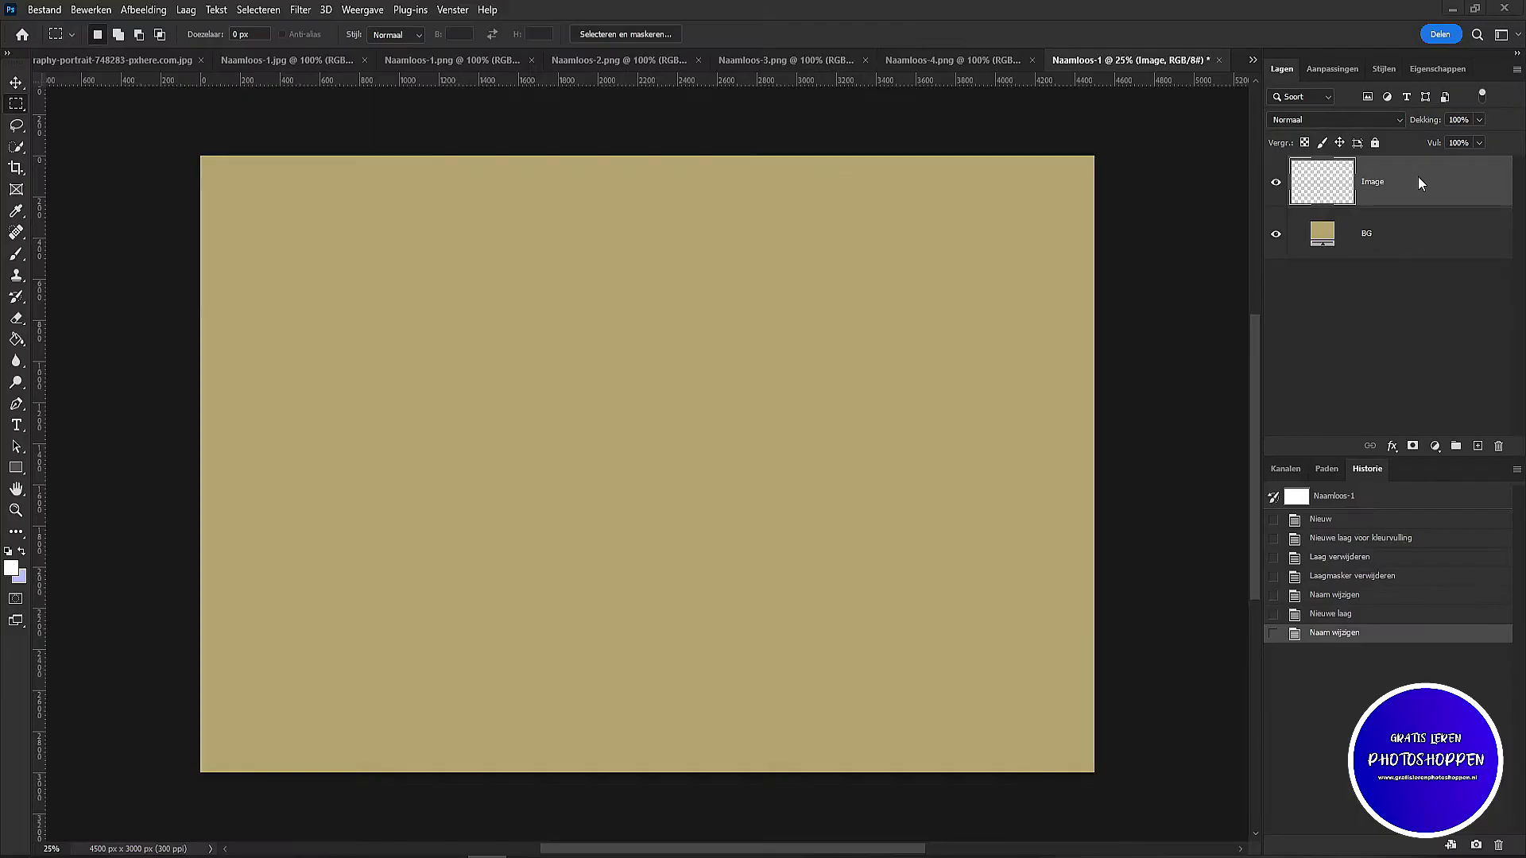
Step: Convert the Image layer to a smart object and open its contents as Image.psb
{"action": "right_click", "coordinate": [1418, 178]}
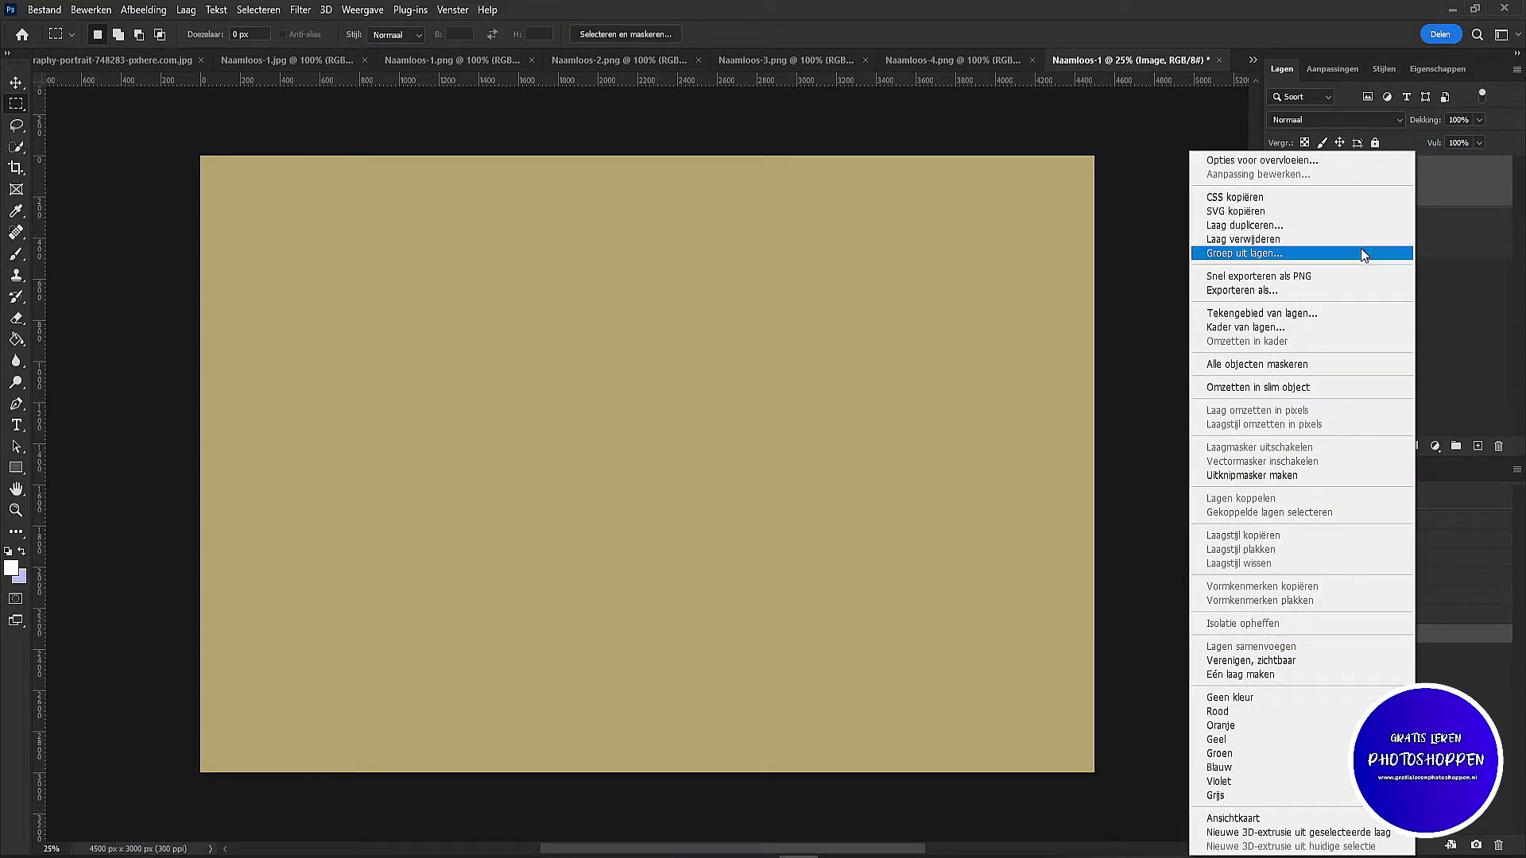
{"action": "left_click", "coordinate": [1299, 389]}
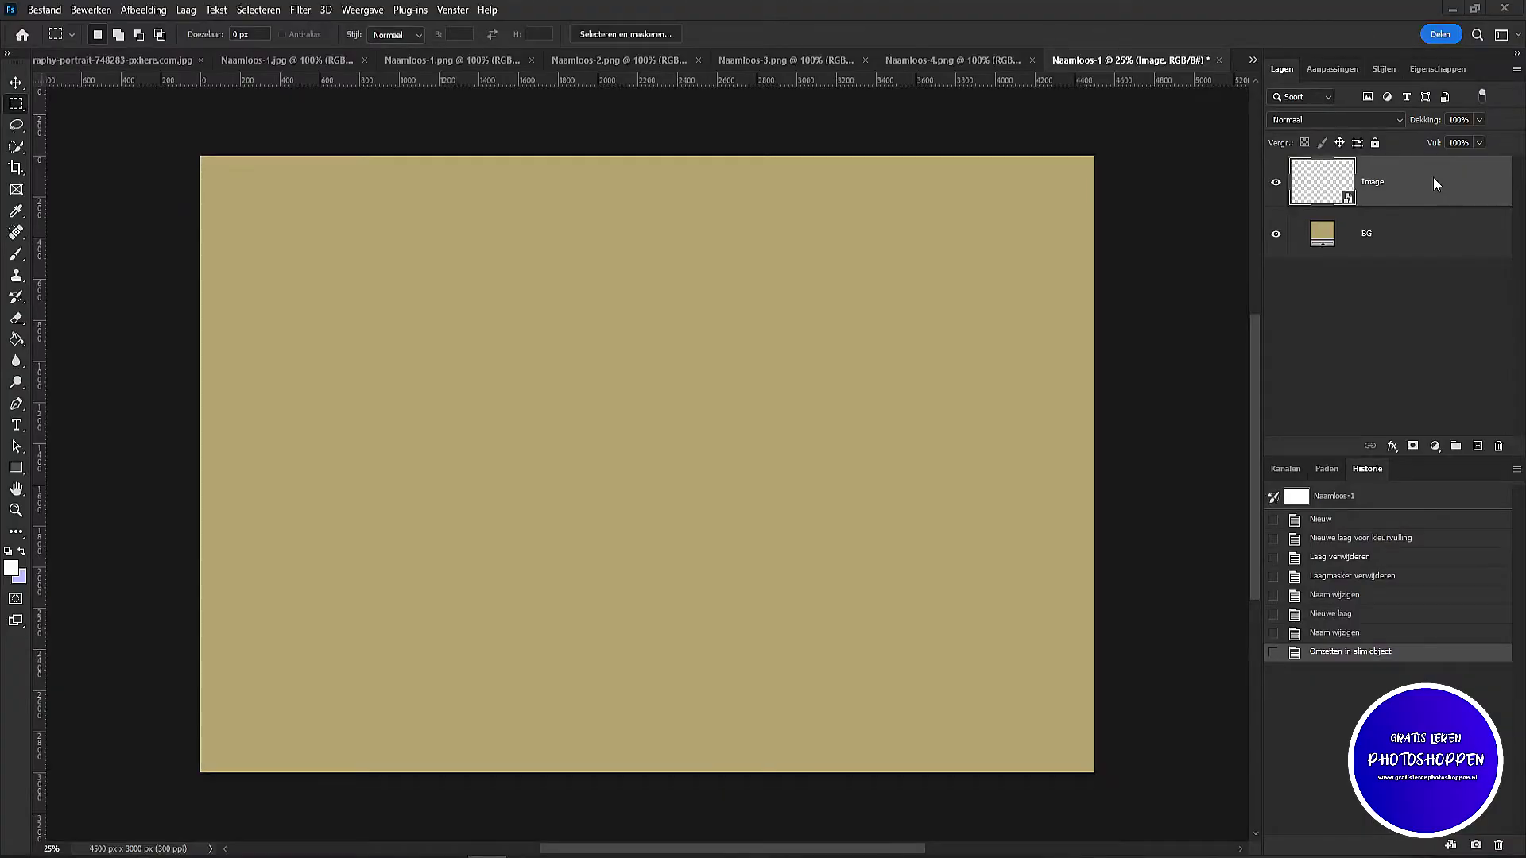
{"action": "left_click", "coordinate": [1433, 179]}
{"action": "right_click", "coordinate": [1435, 183]}
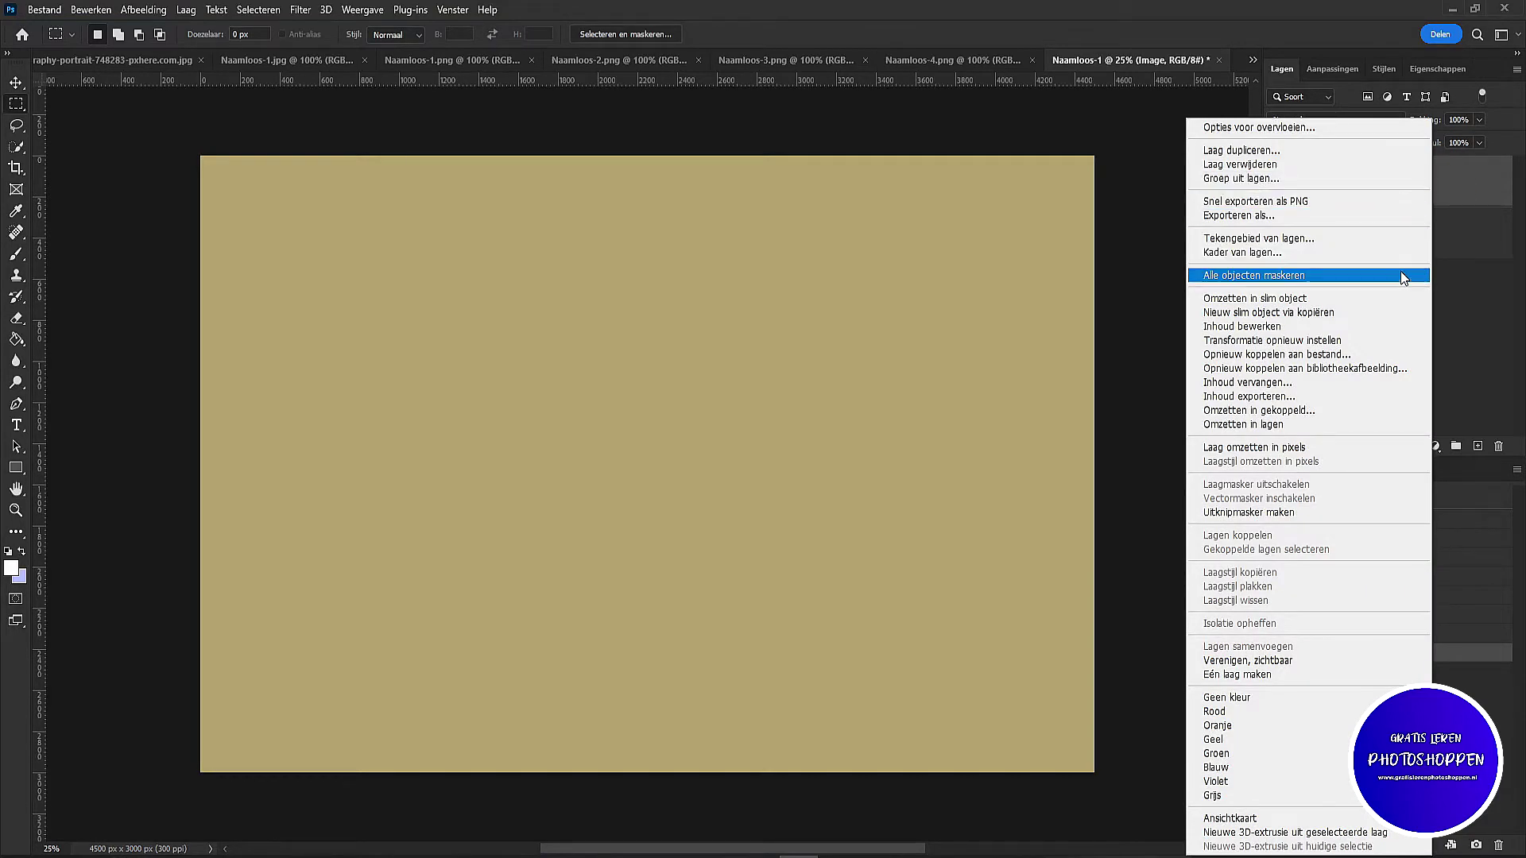
{"action": "left_click", "coordinate": [1284, 333]}
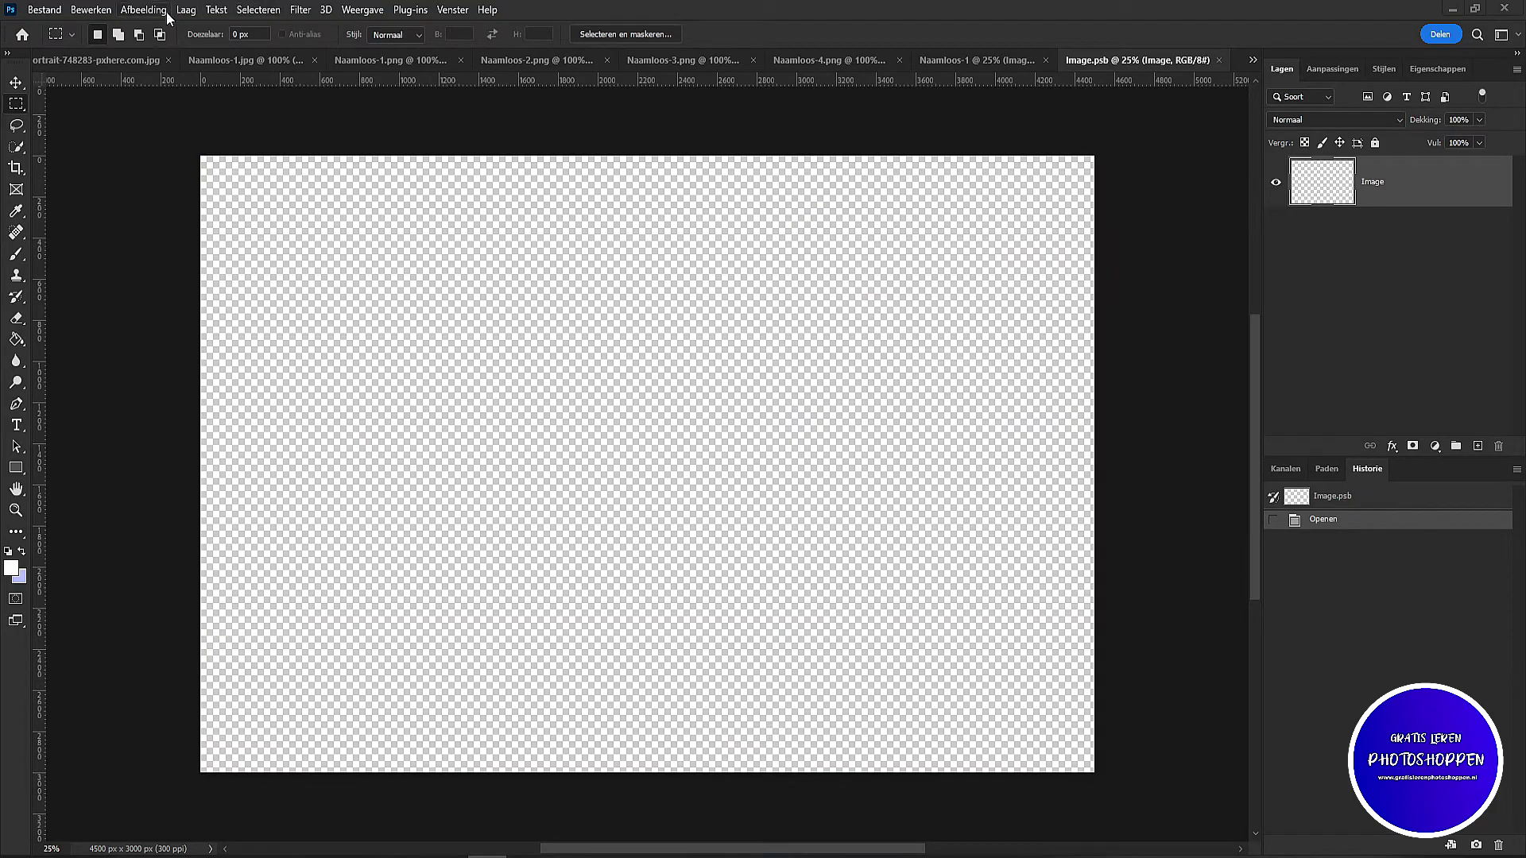
Step: Cut the whole portrait photo, close it unsaved, and paste it into Image.psb
{"action": "left_click", "coordinate": [79, 57]}
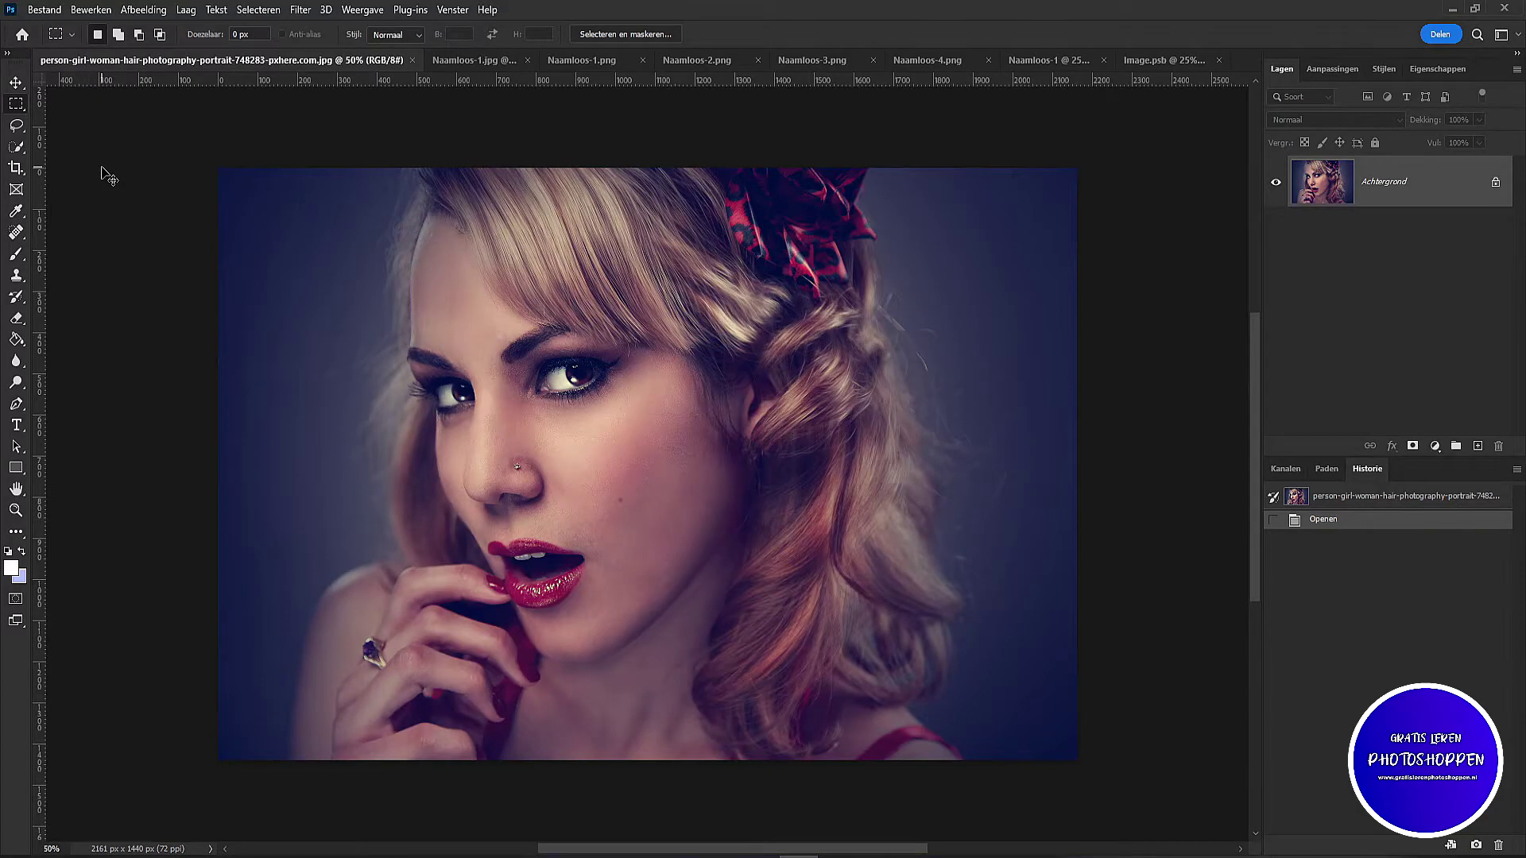
{"action": "key", "text": "ctrl+a"}
{"action": "key", "text": "ctrl+x"}
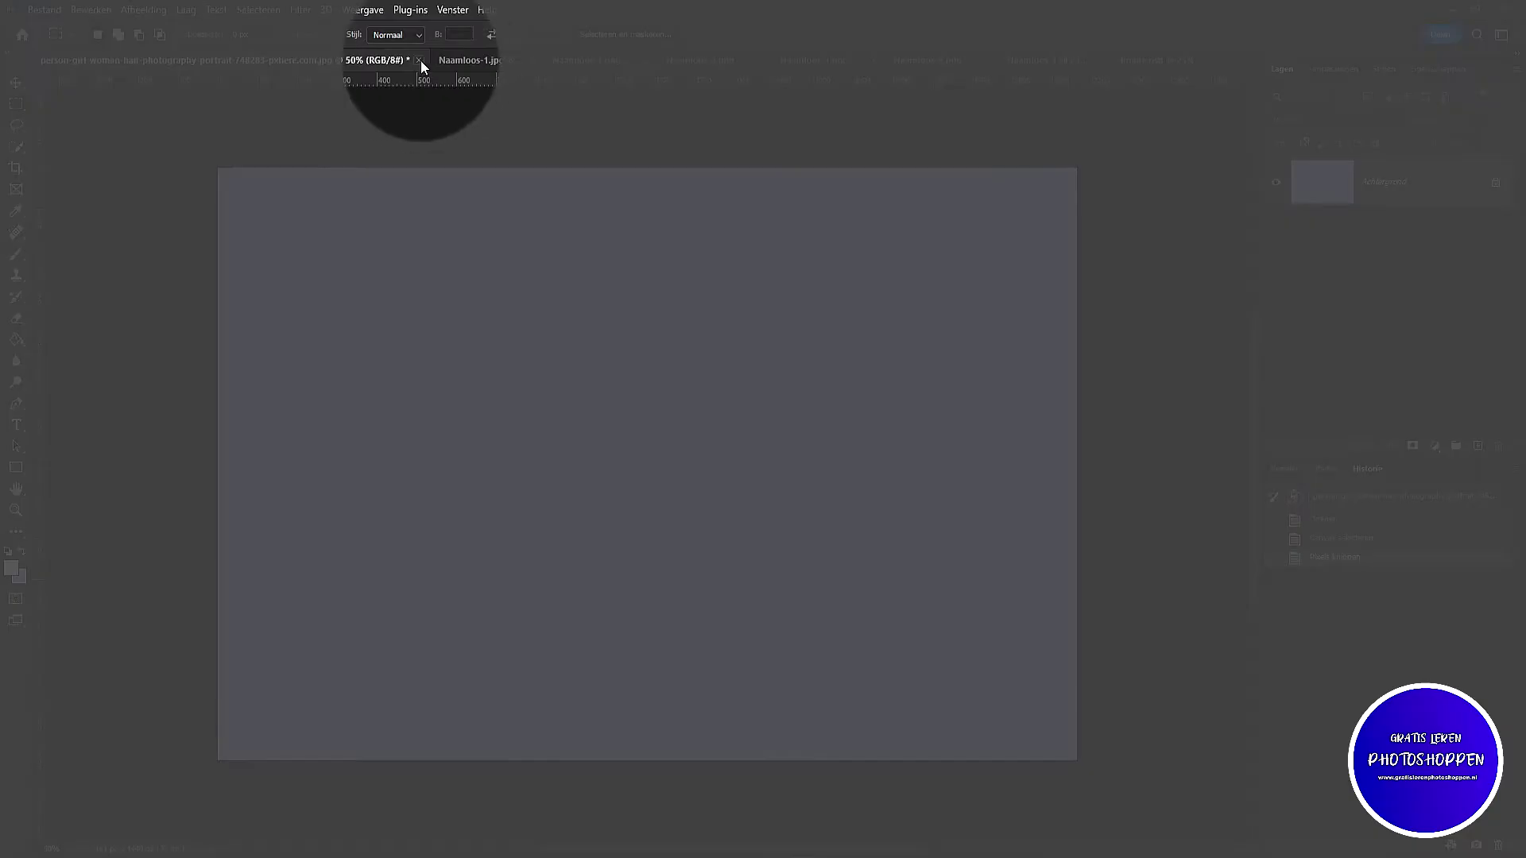
{"action": "left_click", "coordinate": [419, 60]}
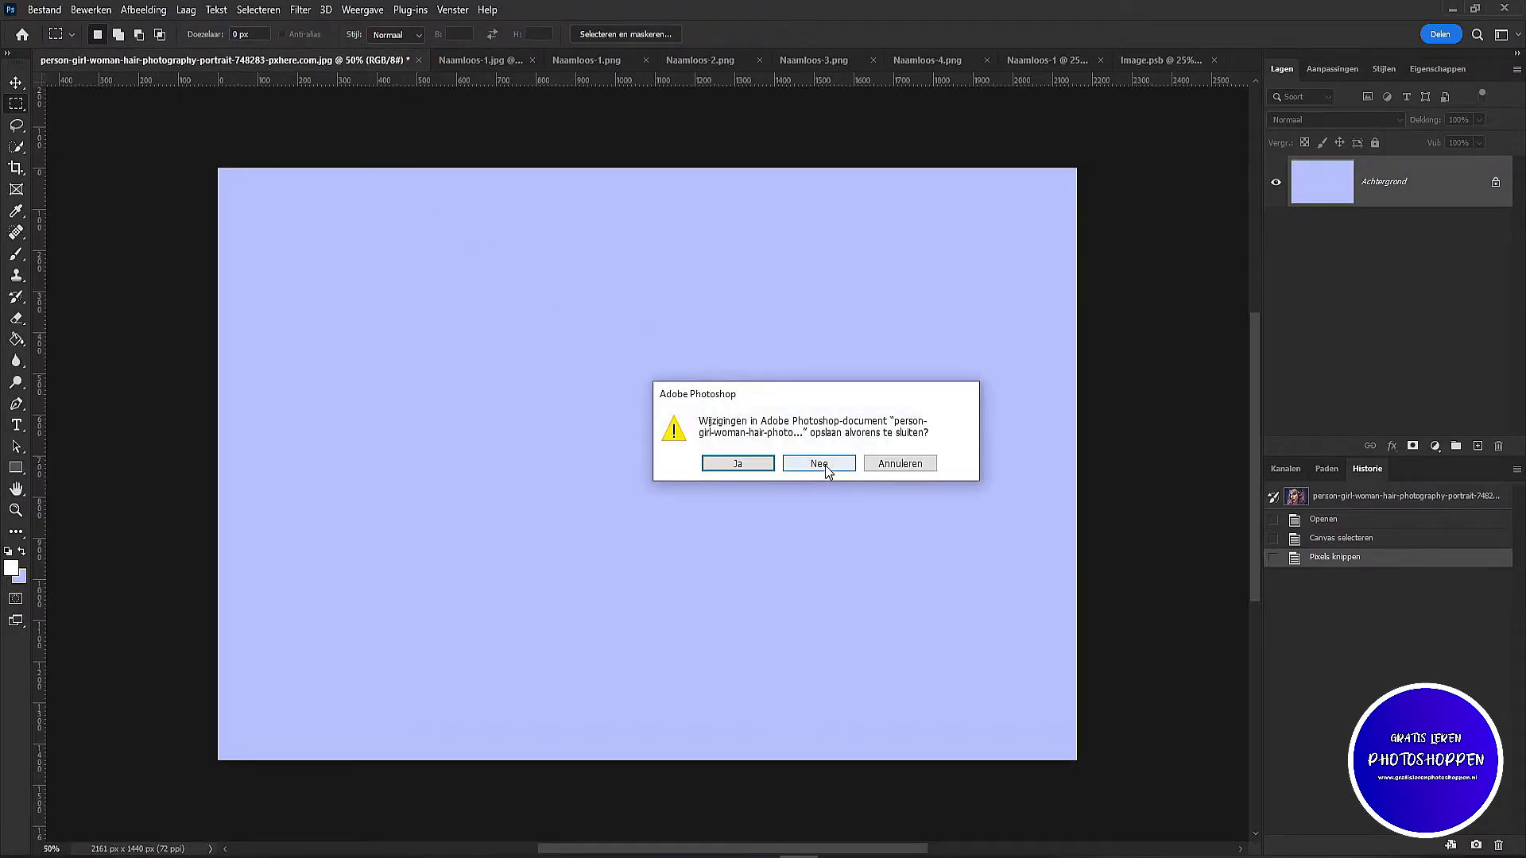
{"action": "left_click", "coordinate": [820, 464]}
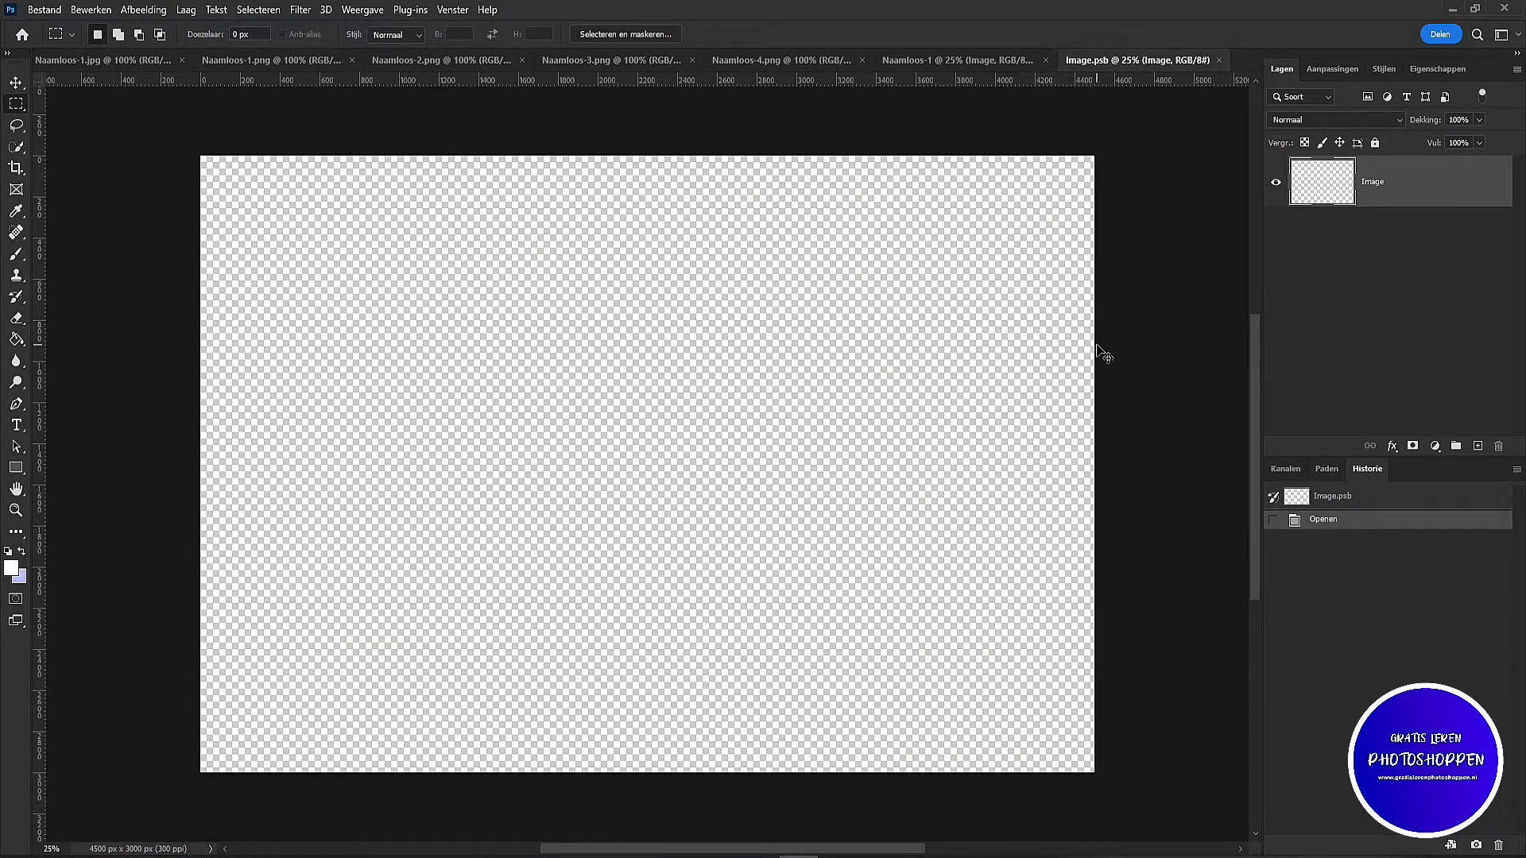
{"action": "key", "text": "ctrl+v"}
{"action": "key", "text": "ctrl+t"}
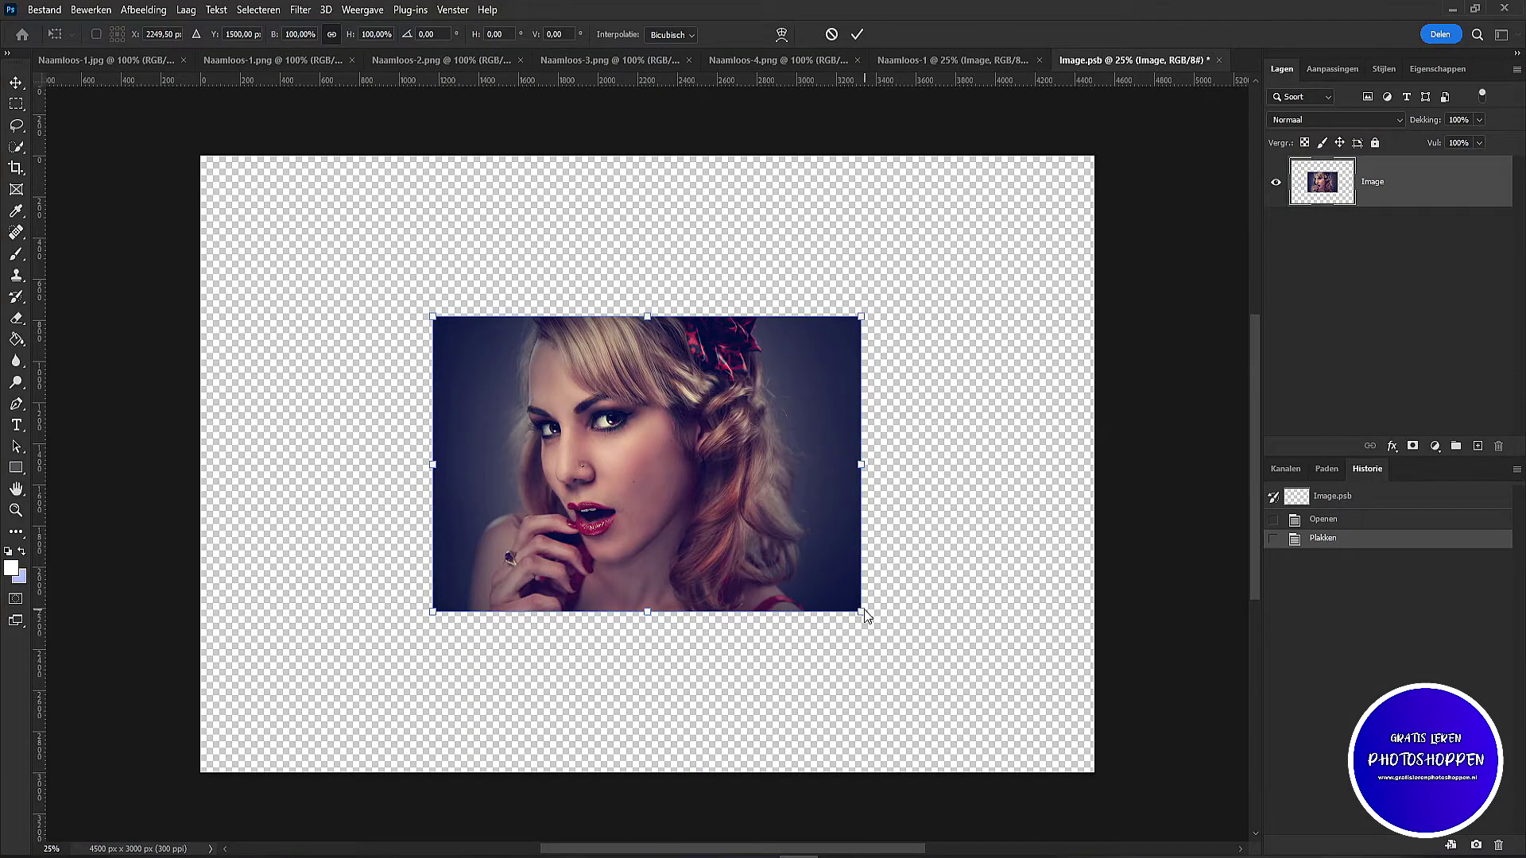
Step: Scale the pasted portrait to fill the canvas, then save and close Image.psb
{"action": "left_click_drag", "start_coordinate": [866, 616], "coordinate": [1101, 790]}
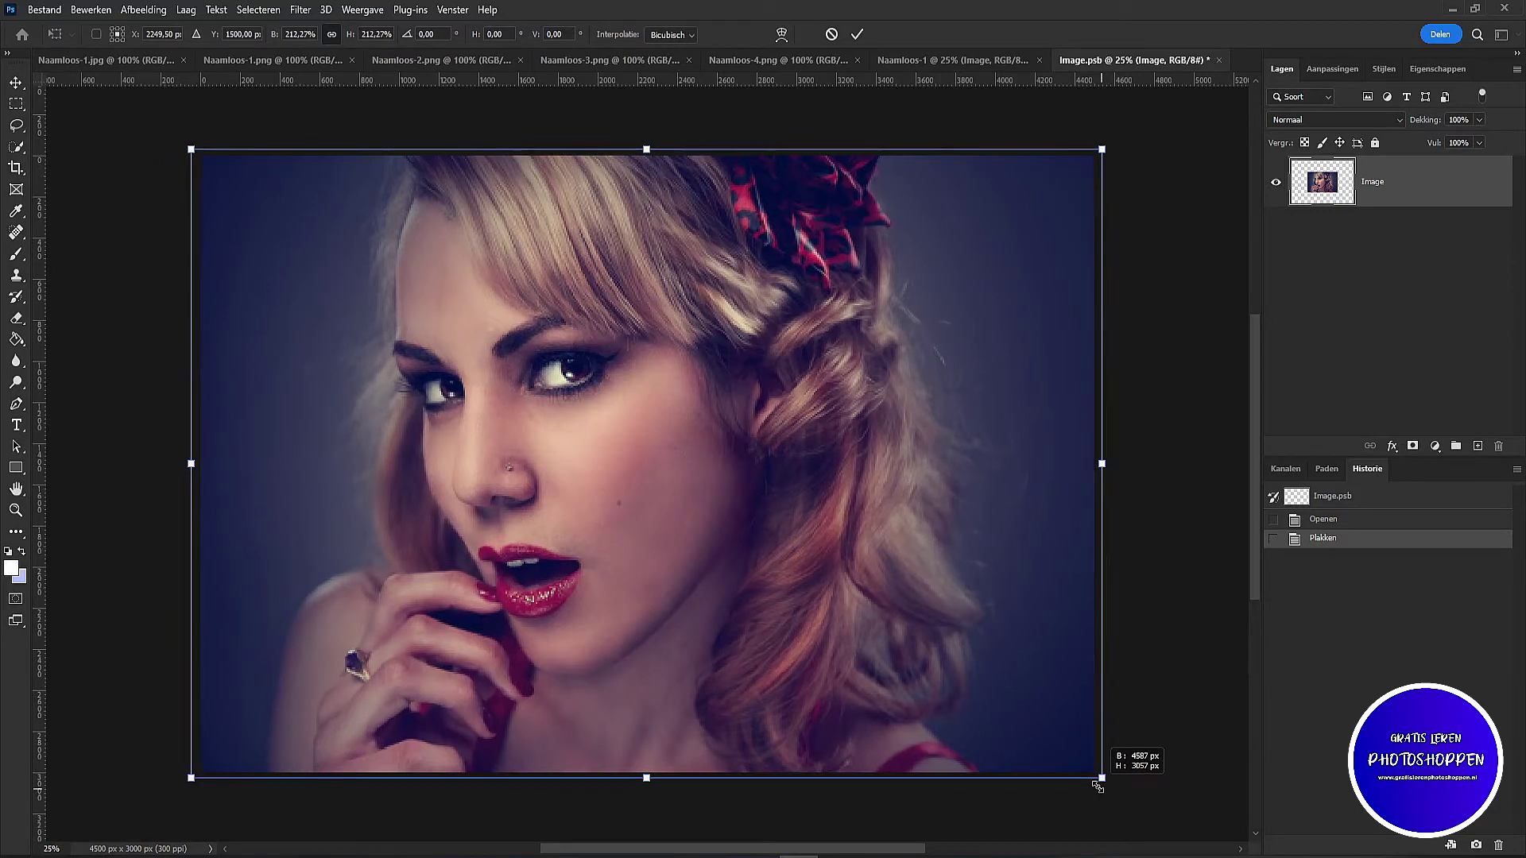
{"action": "left_click_drag", "start_coordinate": [1102, 789], "coordinate": [1100, 779]}
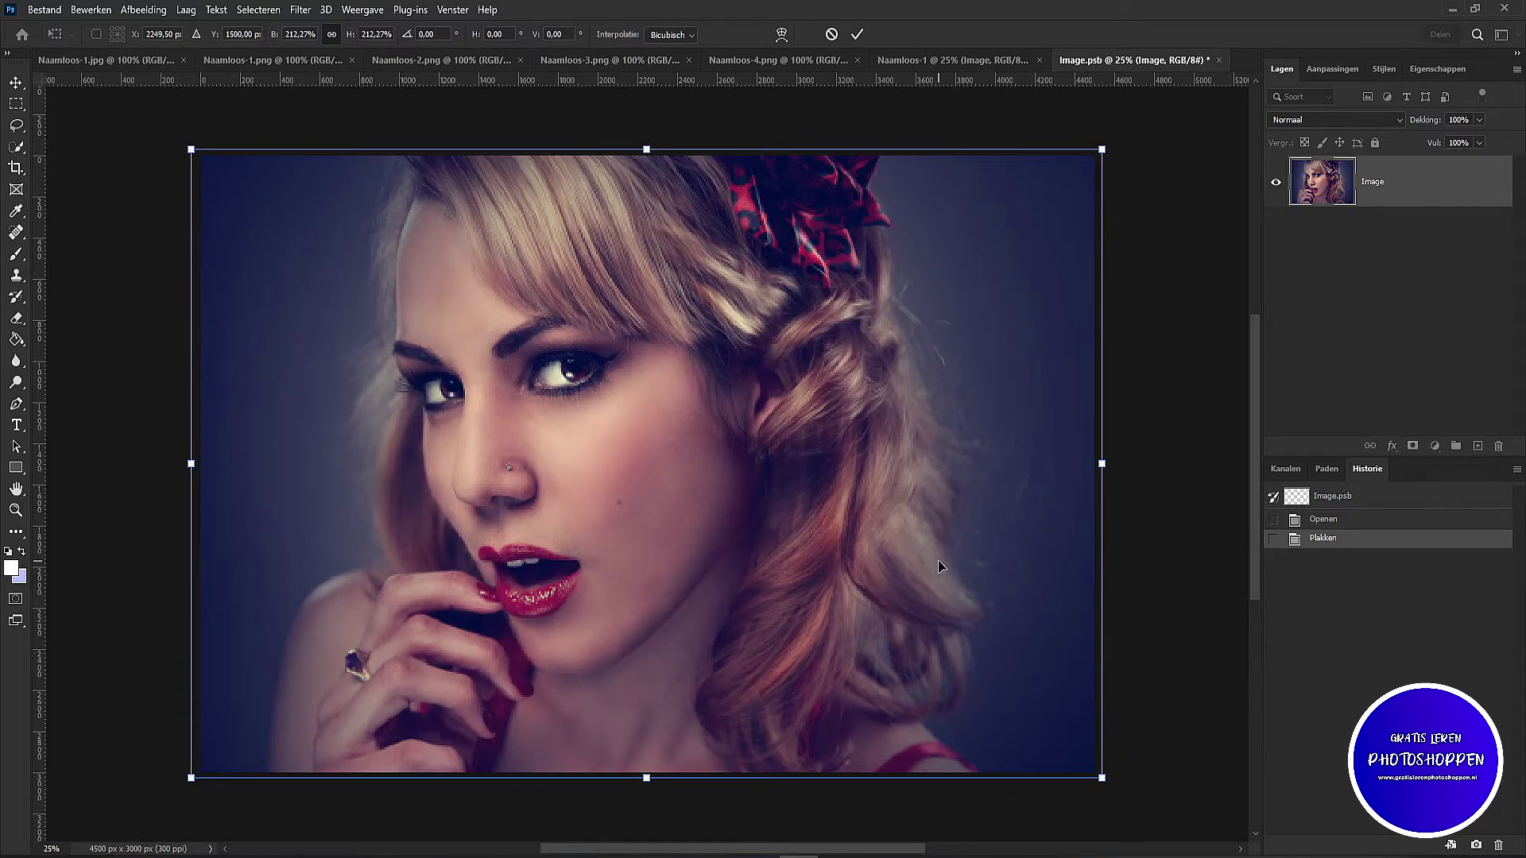
{"action": "key", "text": "Return"}
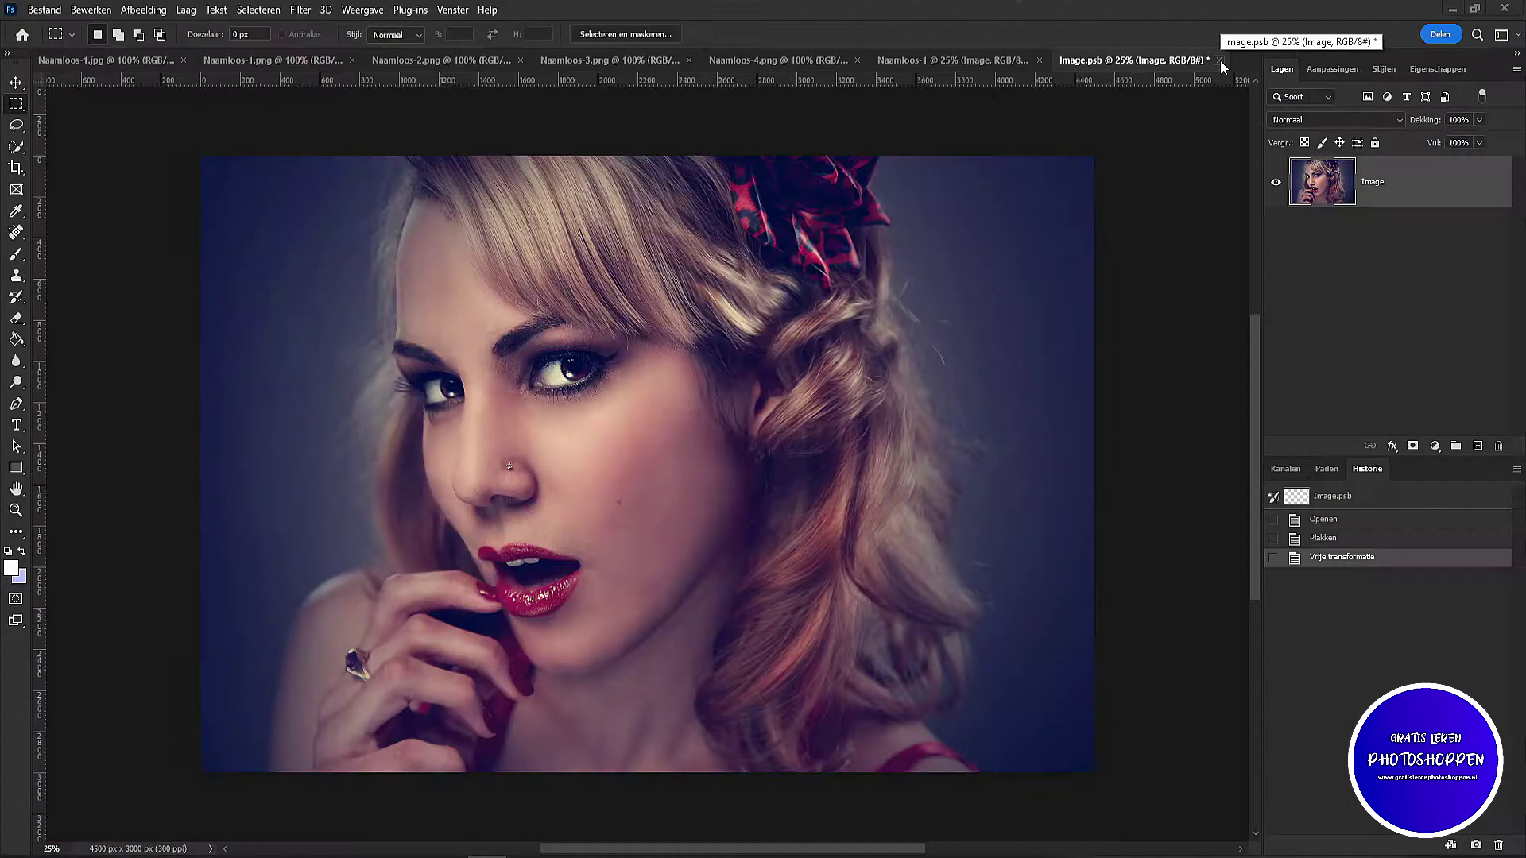
{"action": "left_click", "coordinate": [1219, 61]}
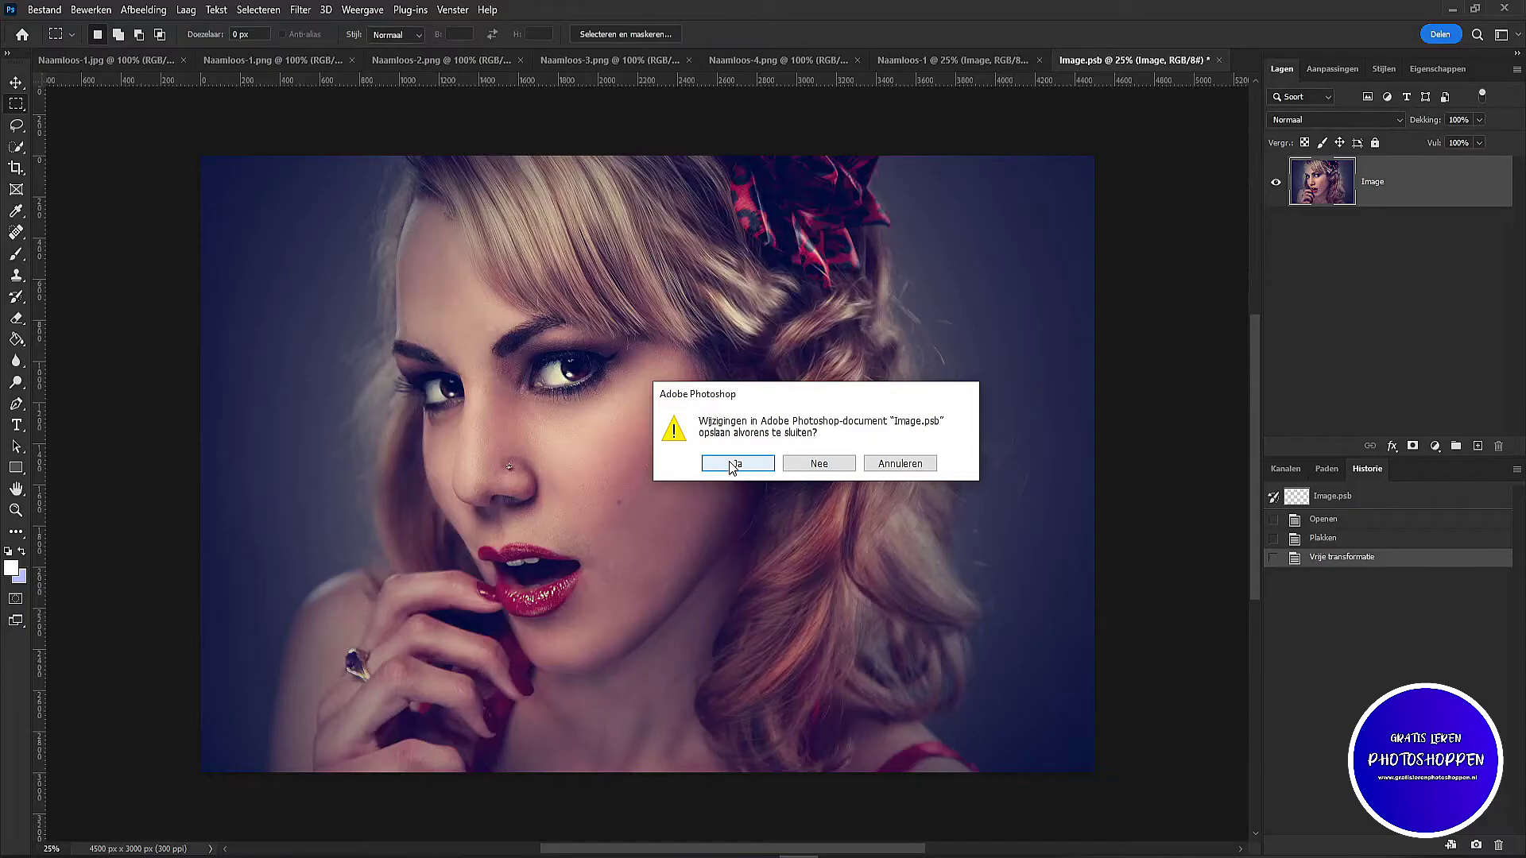
{"action": "left_click", "coordinate": [728, 462]}
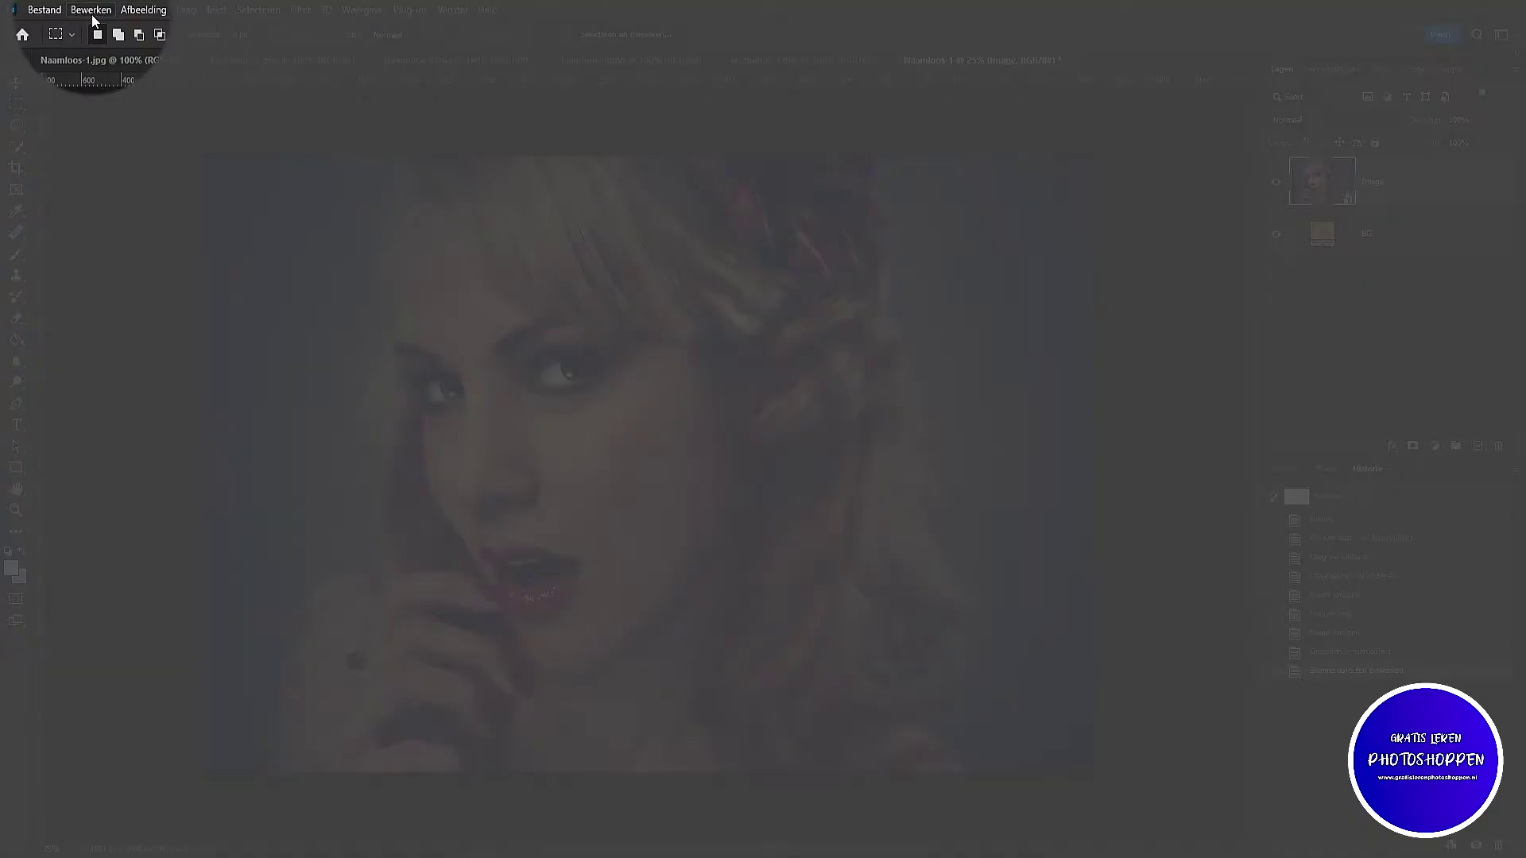
{"action": "left_click", "coordinate": [140, 9]}
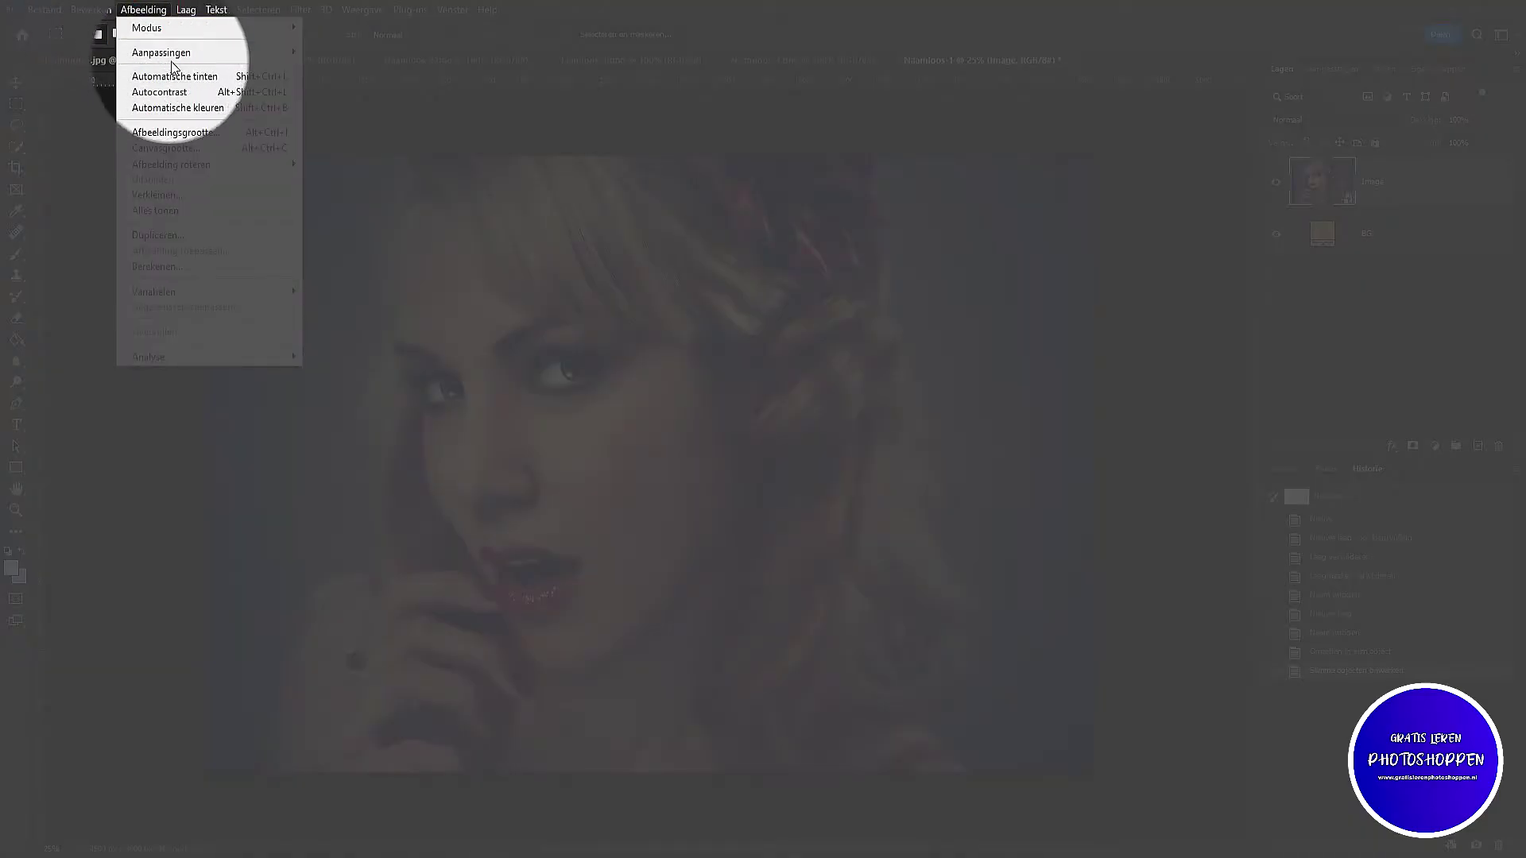
{"action": "mouse_move", "coordinate": [160, 53]}
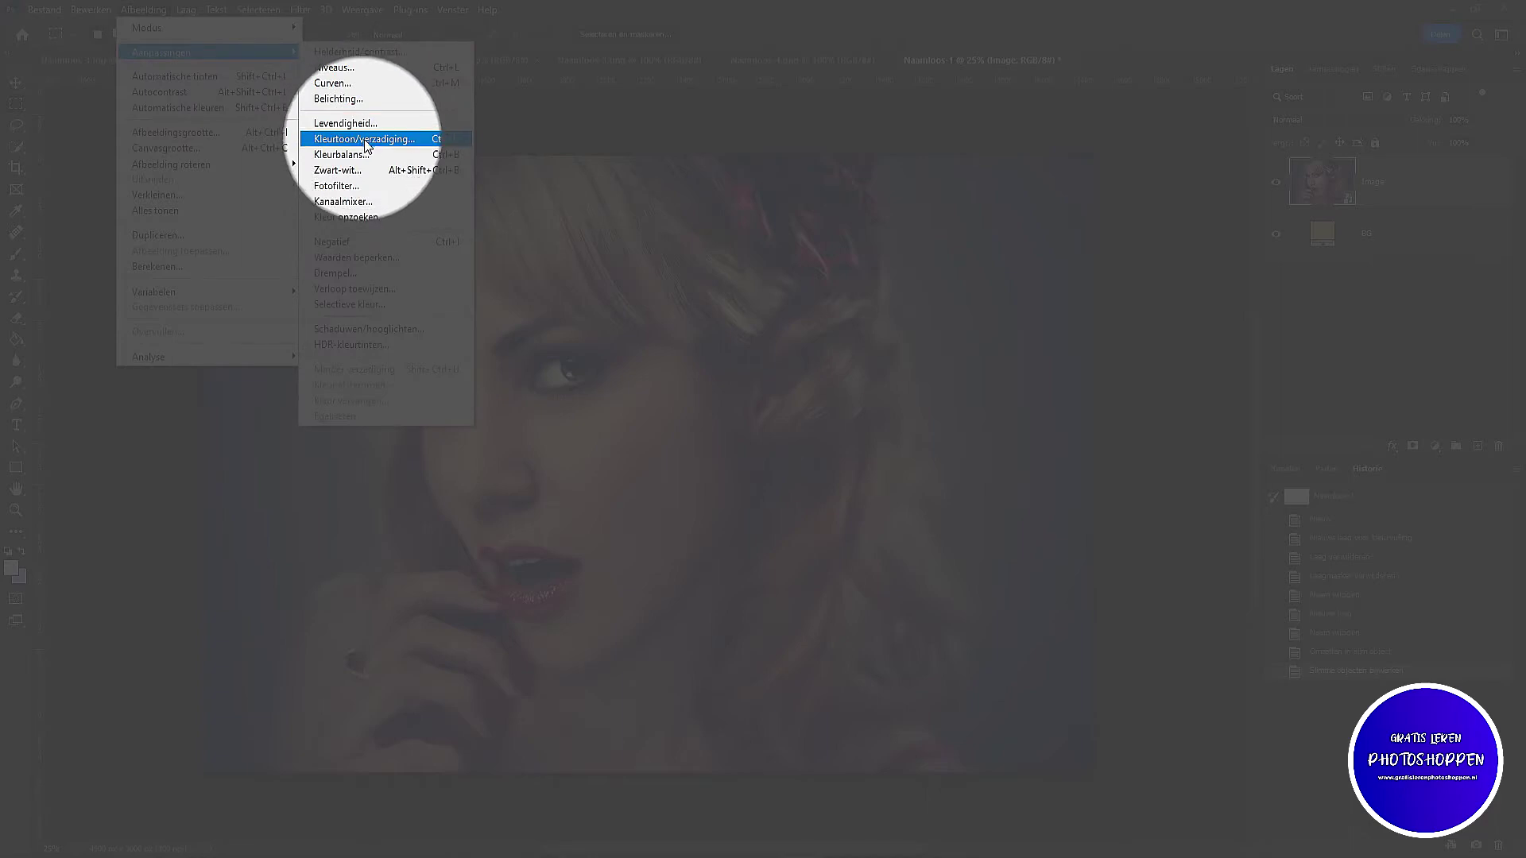
Step: Desaturate the Image smart object with Hue/Saturation at -100 and delete the filter mask
{"action": "left_click", "coordinate": [371, 140]}
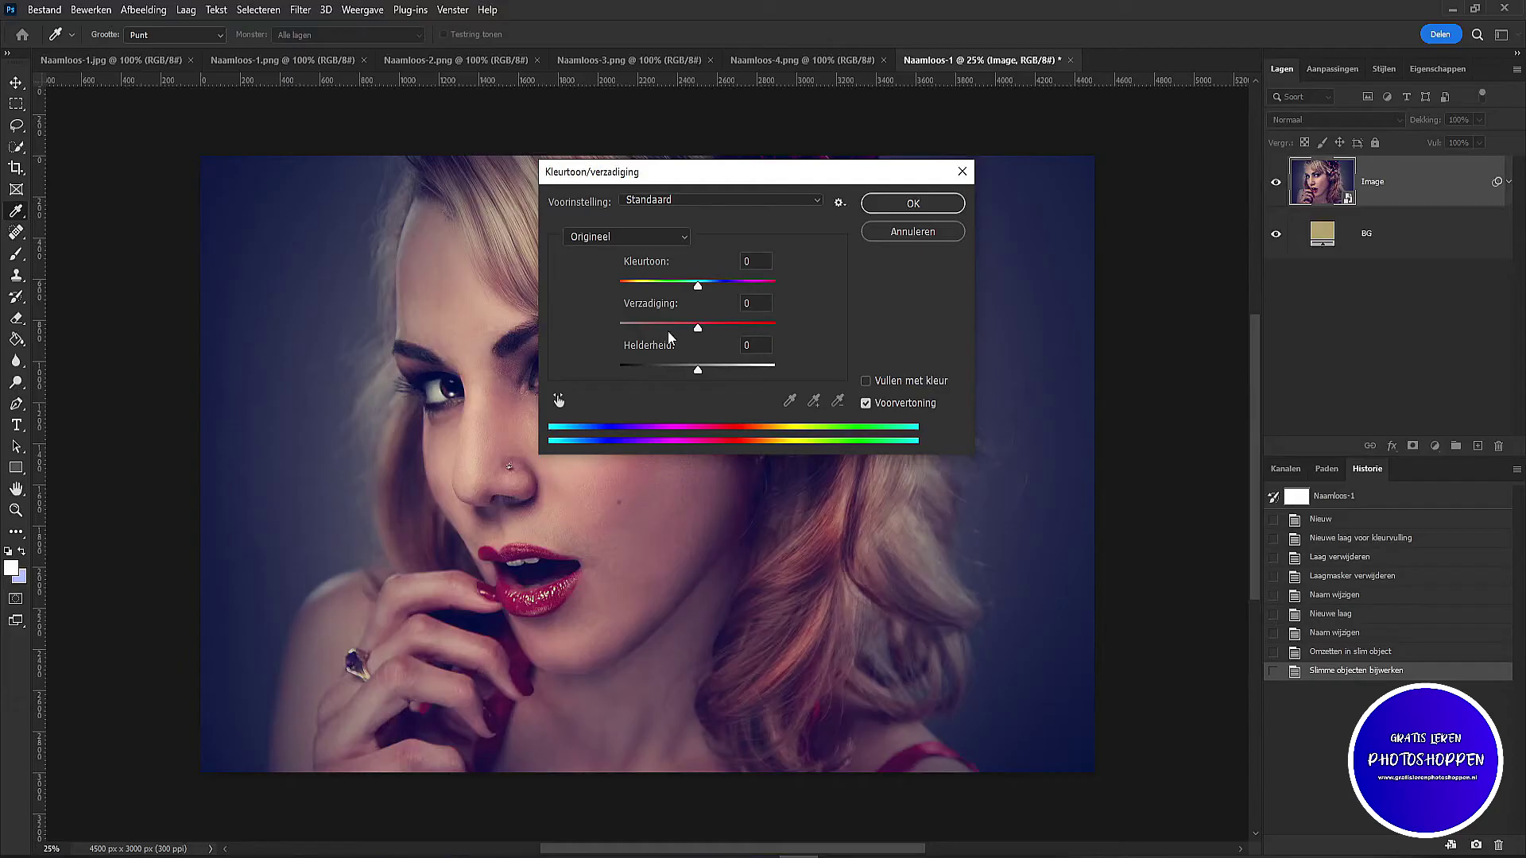
{"action": "left_click_drag", "start_coordinate": [695, 332], "coordinate": [596, 333]}
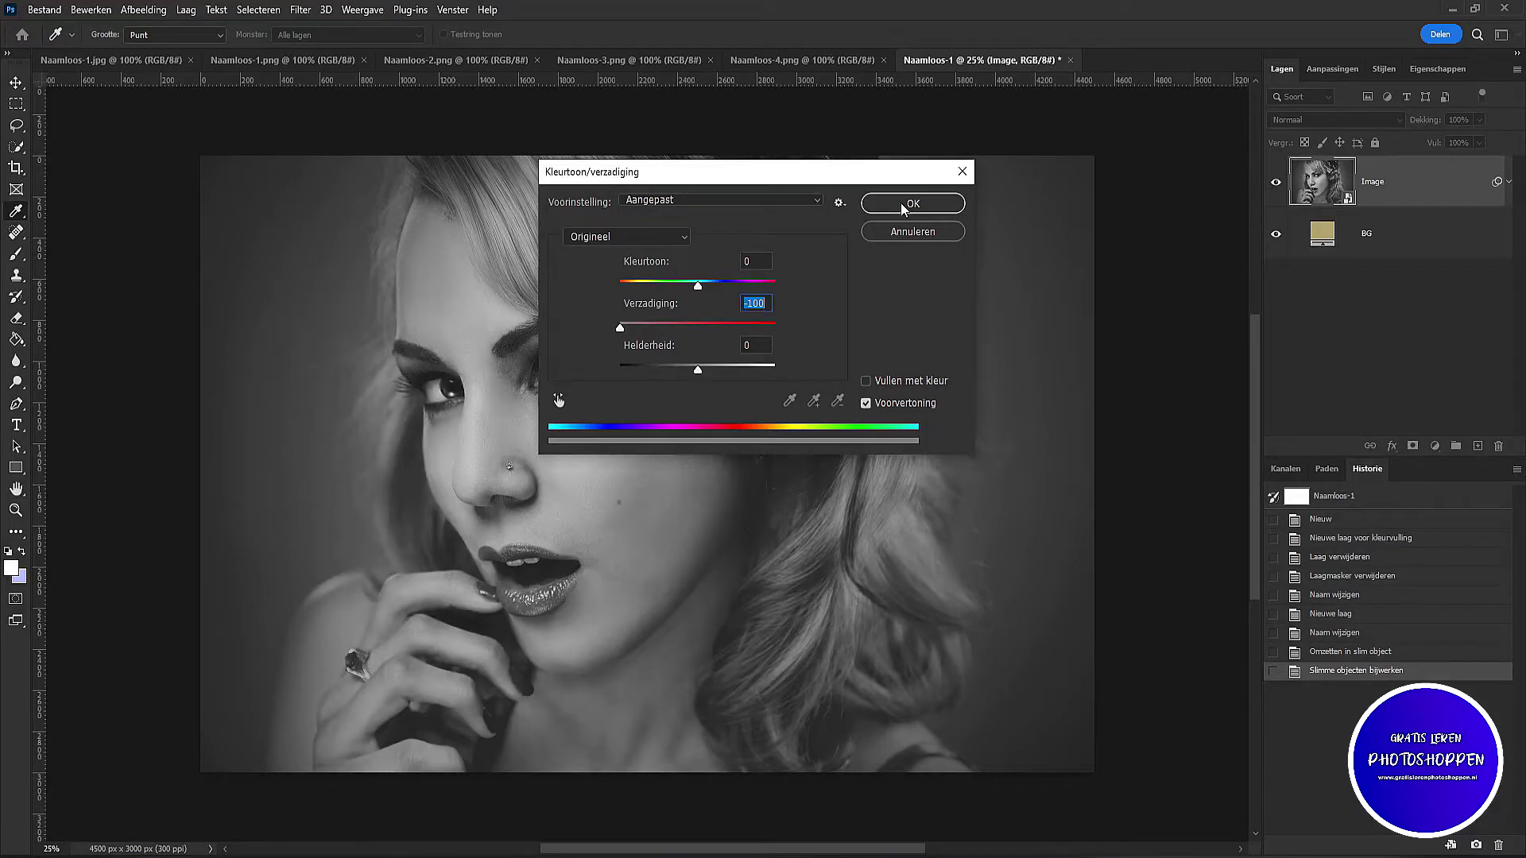
{"action": "left_click", "coordinate": [908, 204]}
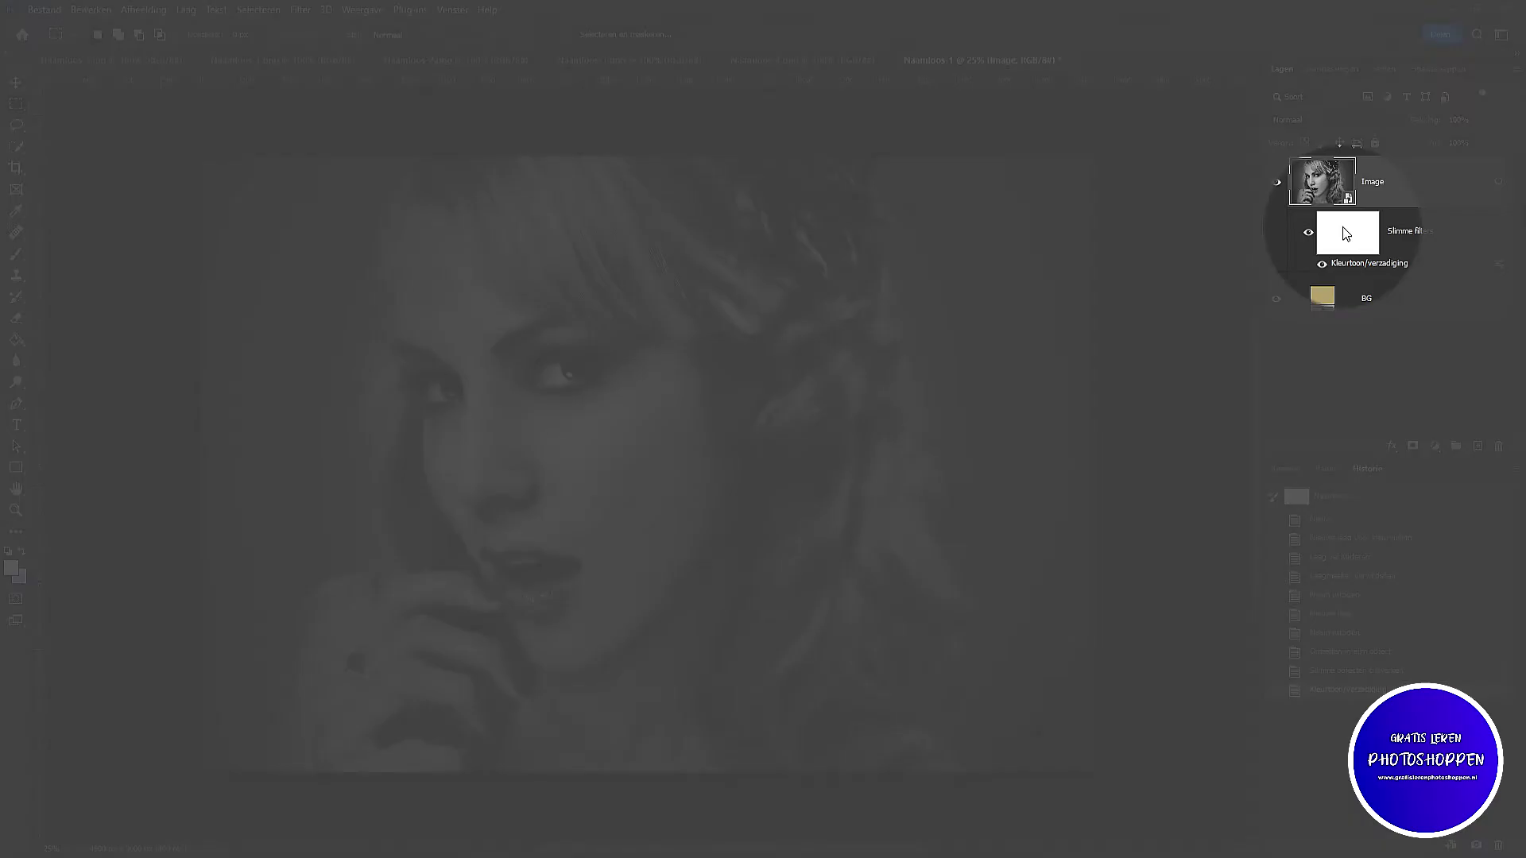
{"action": "left_click_drag", "start_coordinate": [1349, 238], "coordinate": [1500, 447]}
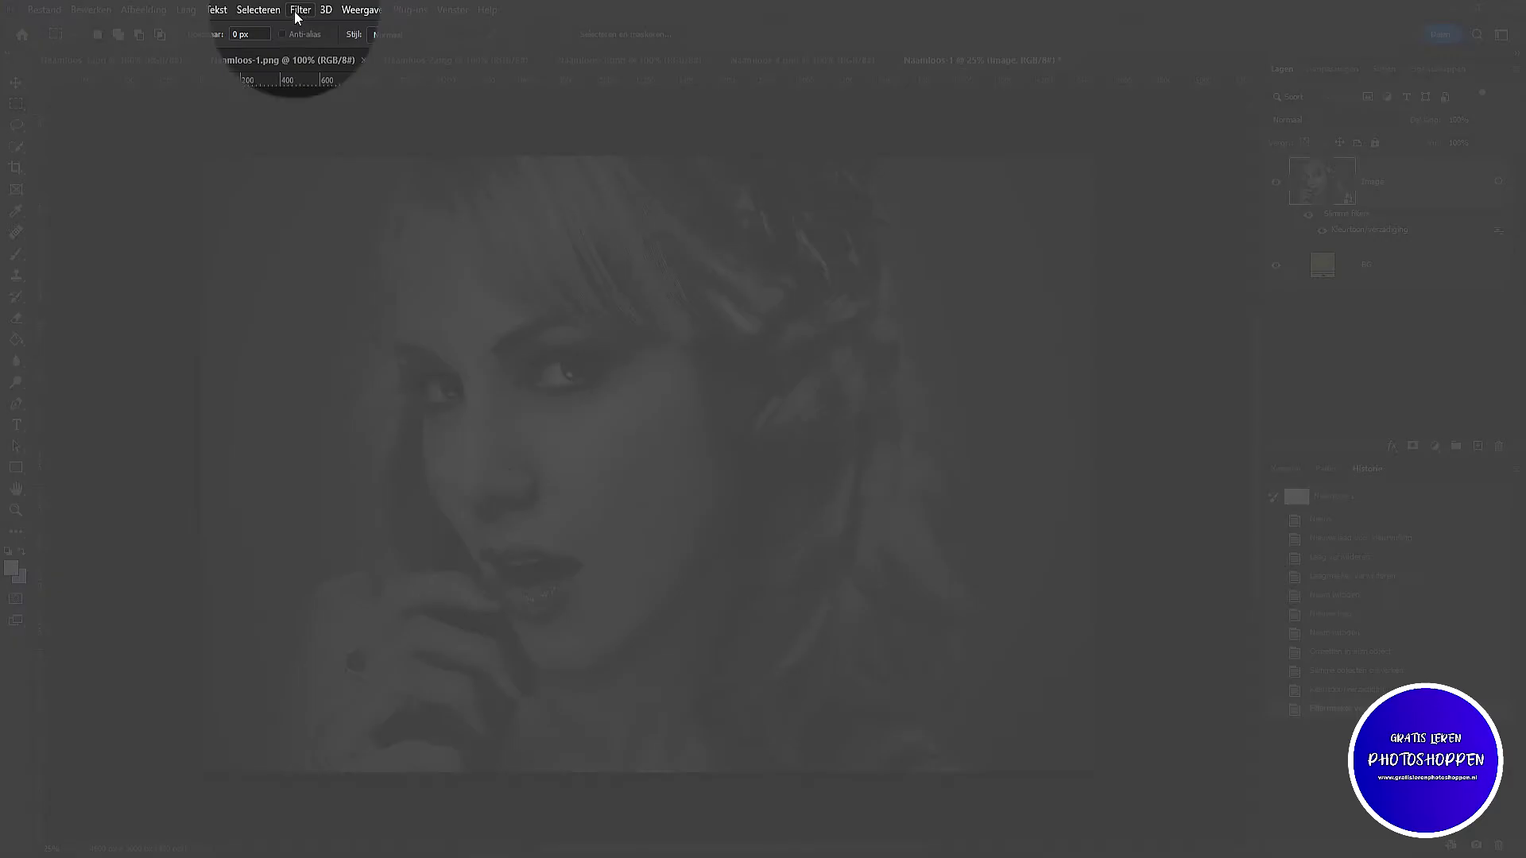
Step: Apply Slim verscherpen at 120% amount and 4.0 px radius, then zoom to check
{"action": "left_click", "coordinate": [300, 10]}
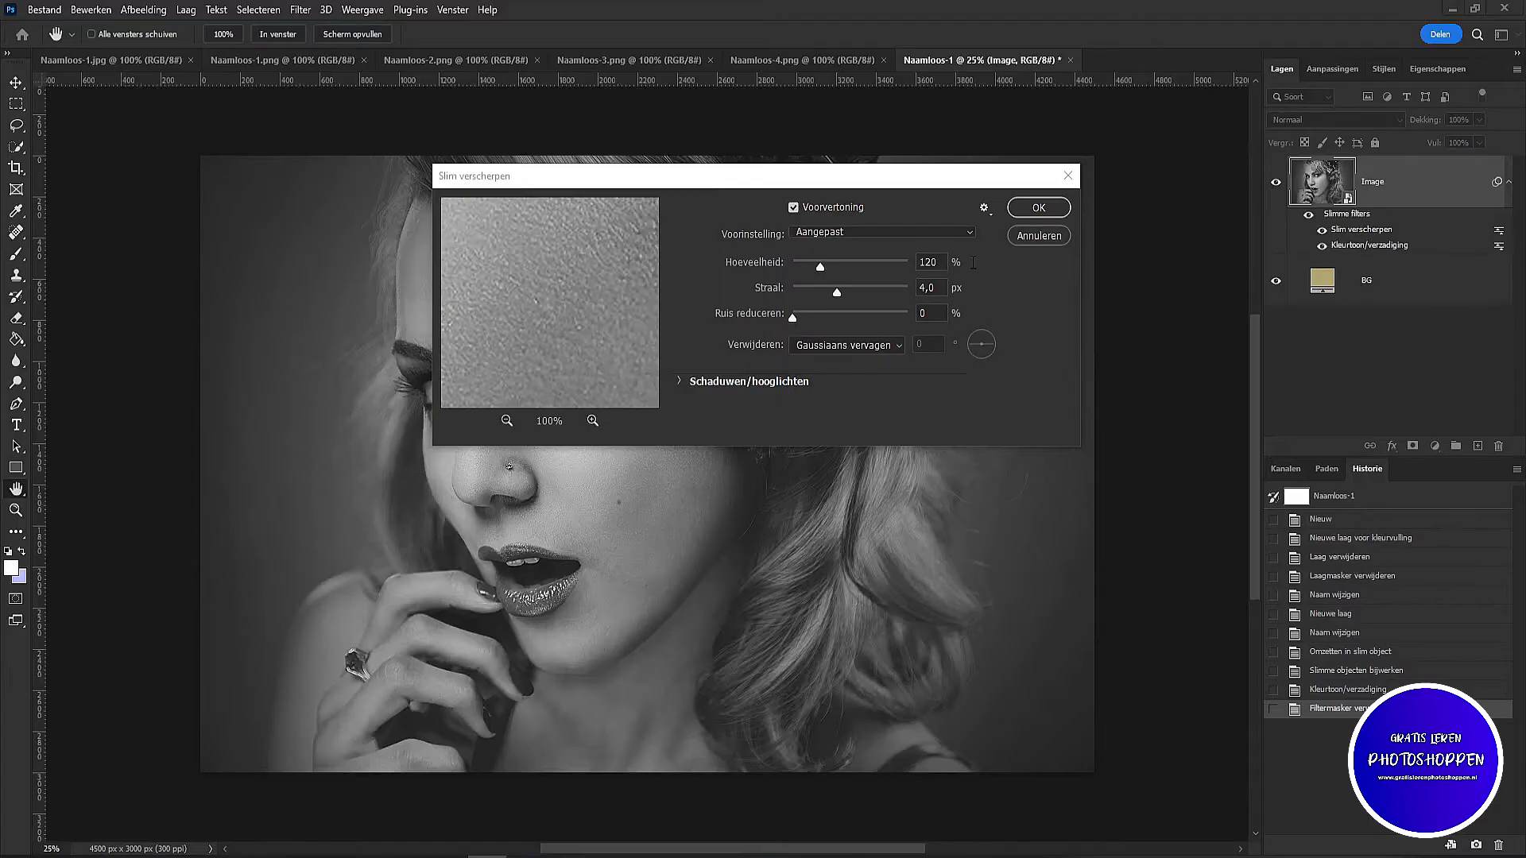
{"action": "left_click", "coordinate": [1037, 208]}
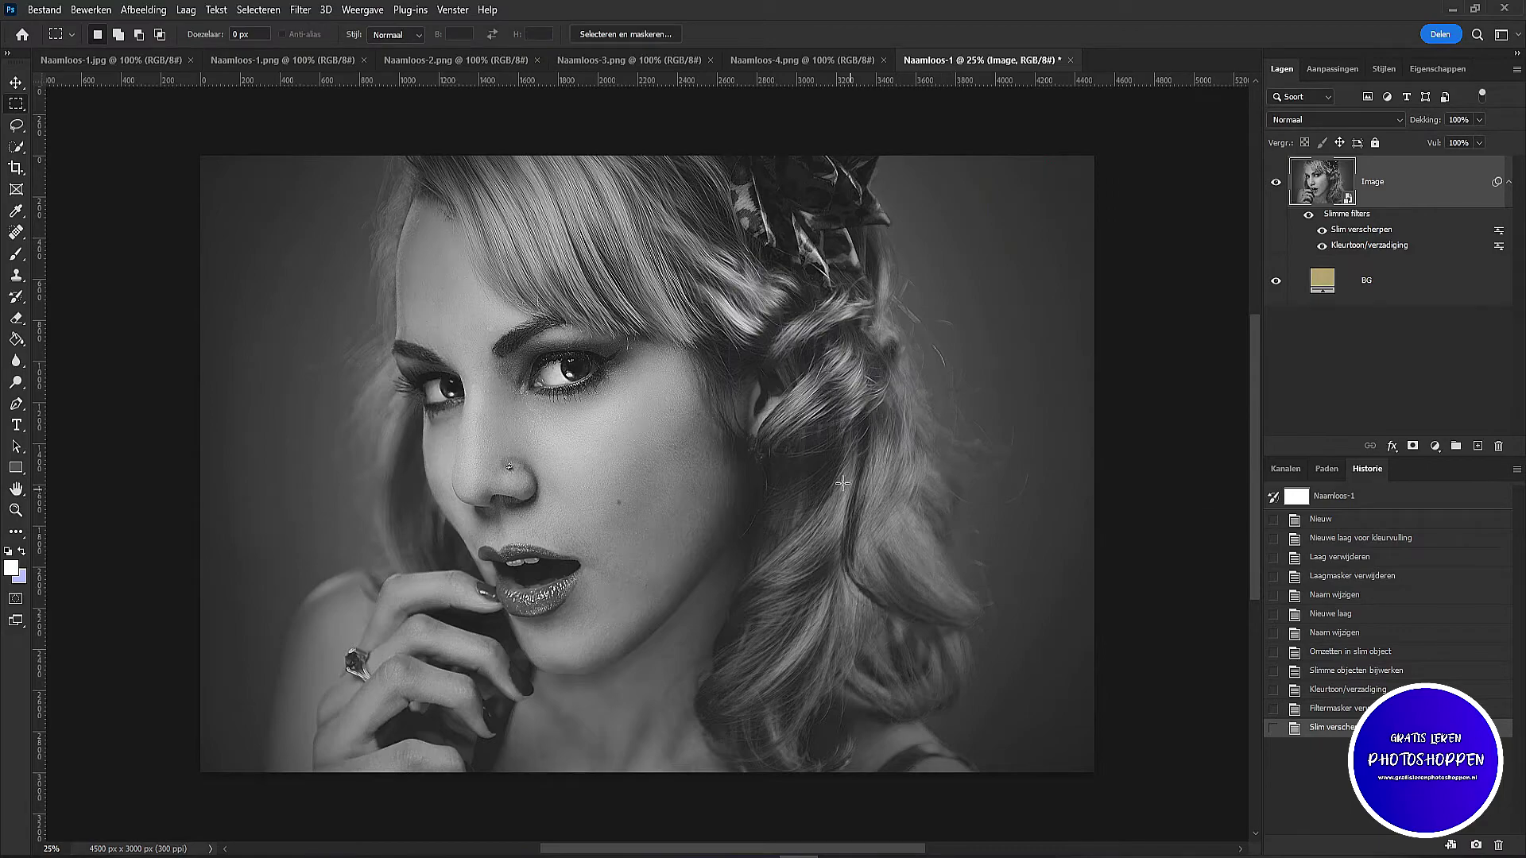
{"action": "scroll", "coordinate": [794, 469], "scroll_direction": "up", "scroll_amount": 5}
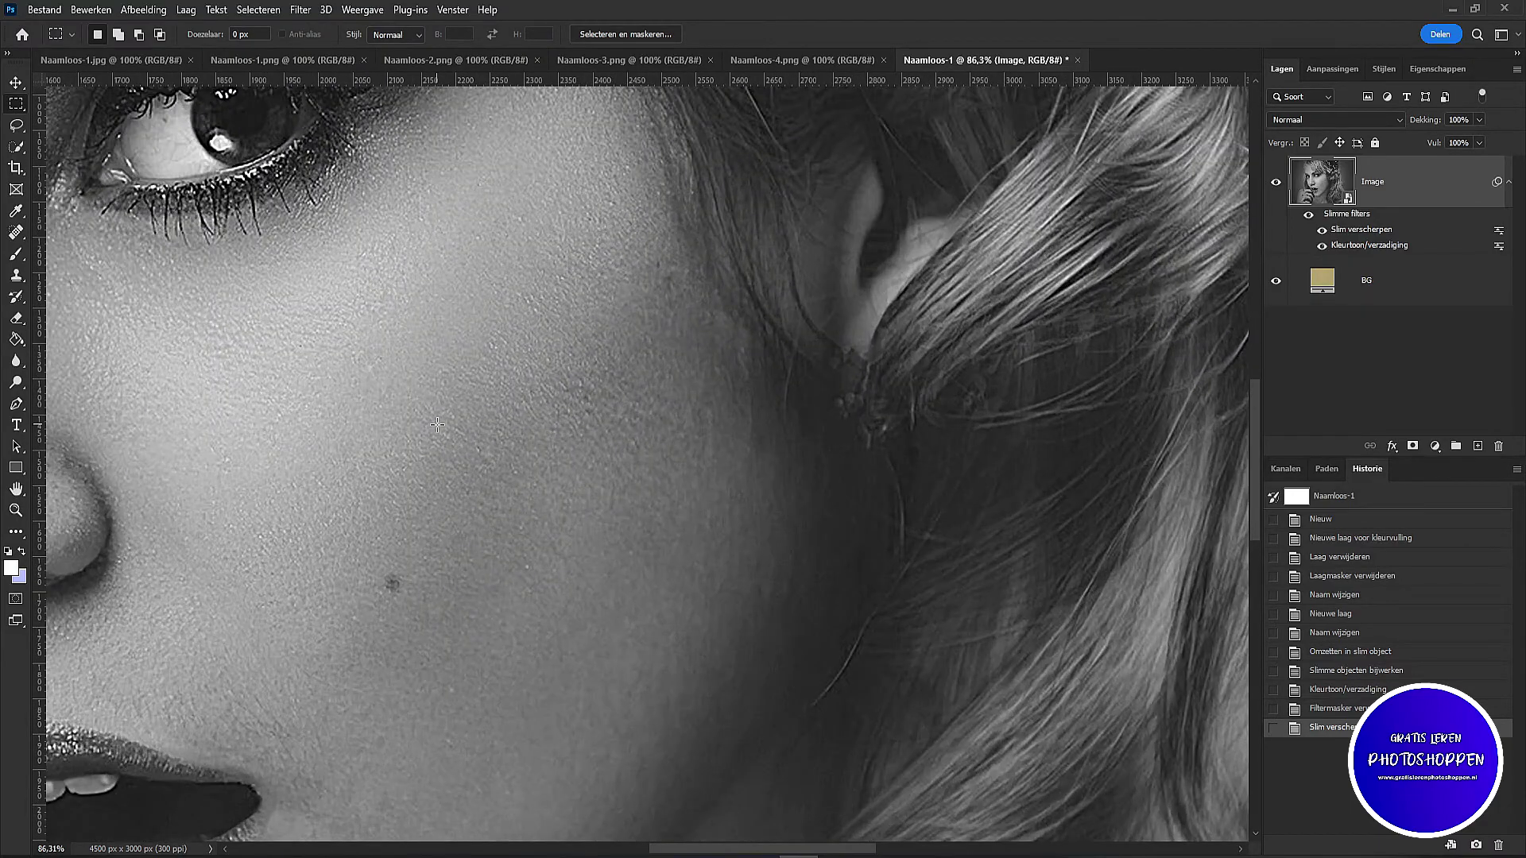
{"action": "scroll", "coordinate": [604, 437], "scroll_direction": "down", "scroll_amount": 3}
{"action": "scroll", "coordinate": [635, 461], "scroll_direction": "up", "scroll_amount": 2}
{"action": "scroll", "coordinate": [652, 474], "scroll_direction": "down", "scroll_amount": 1}
{"action": "scroll", "coordinate": [651, 474], "scroll_direction": "down", "scroll_amount": 3}
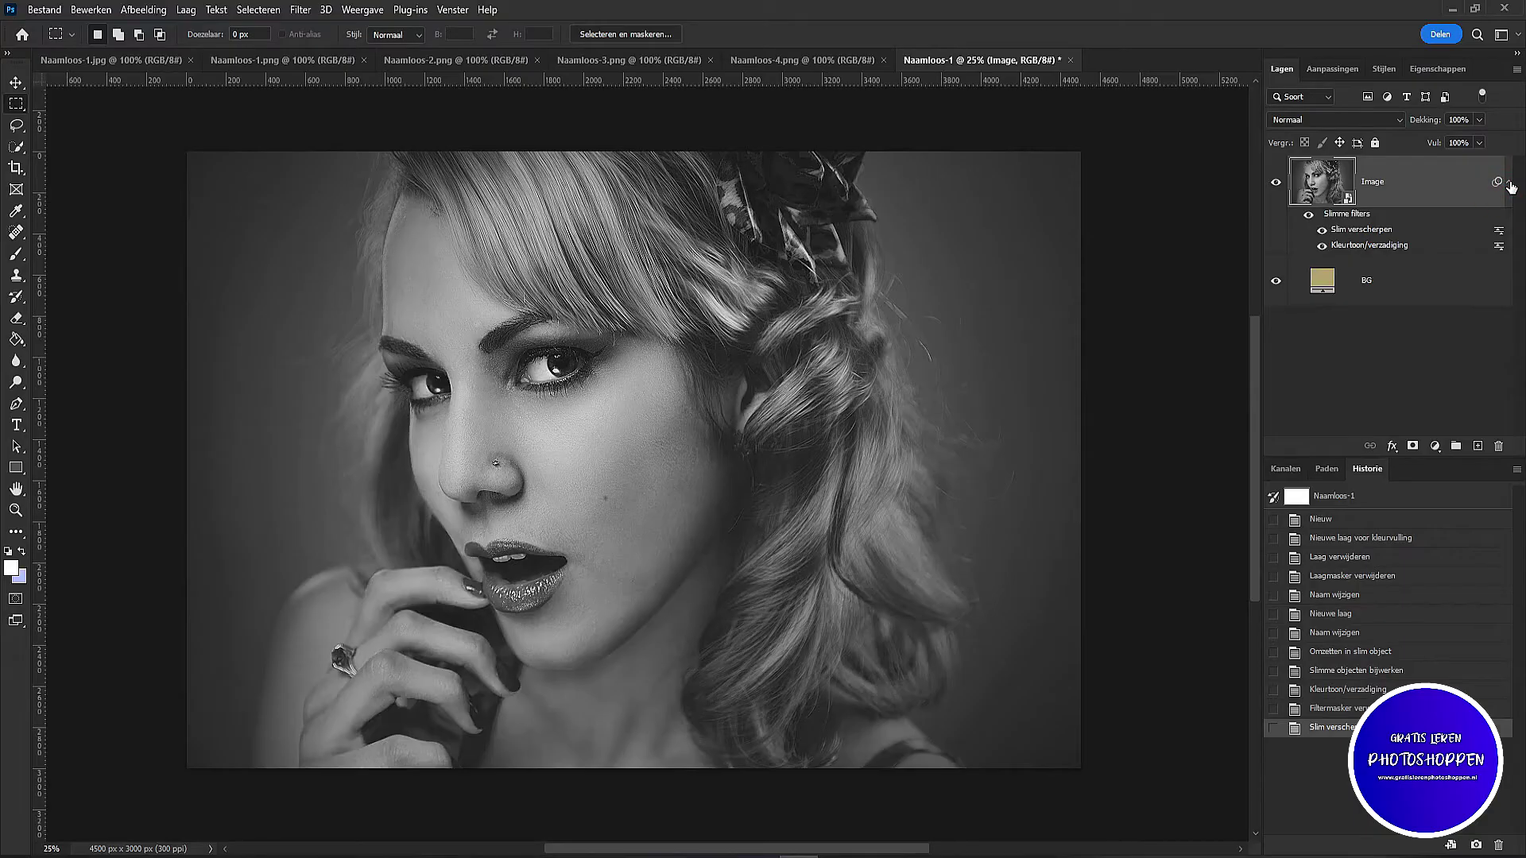
Step: Add a layer mask to Image and cut the grunge texture, closing its document unsaved
{"action": "left_click", "coordinate": [1509, 184]}
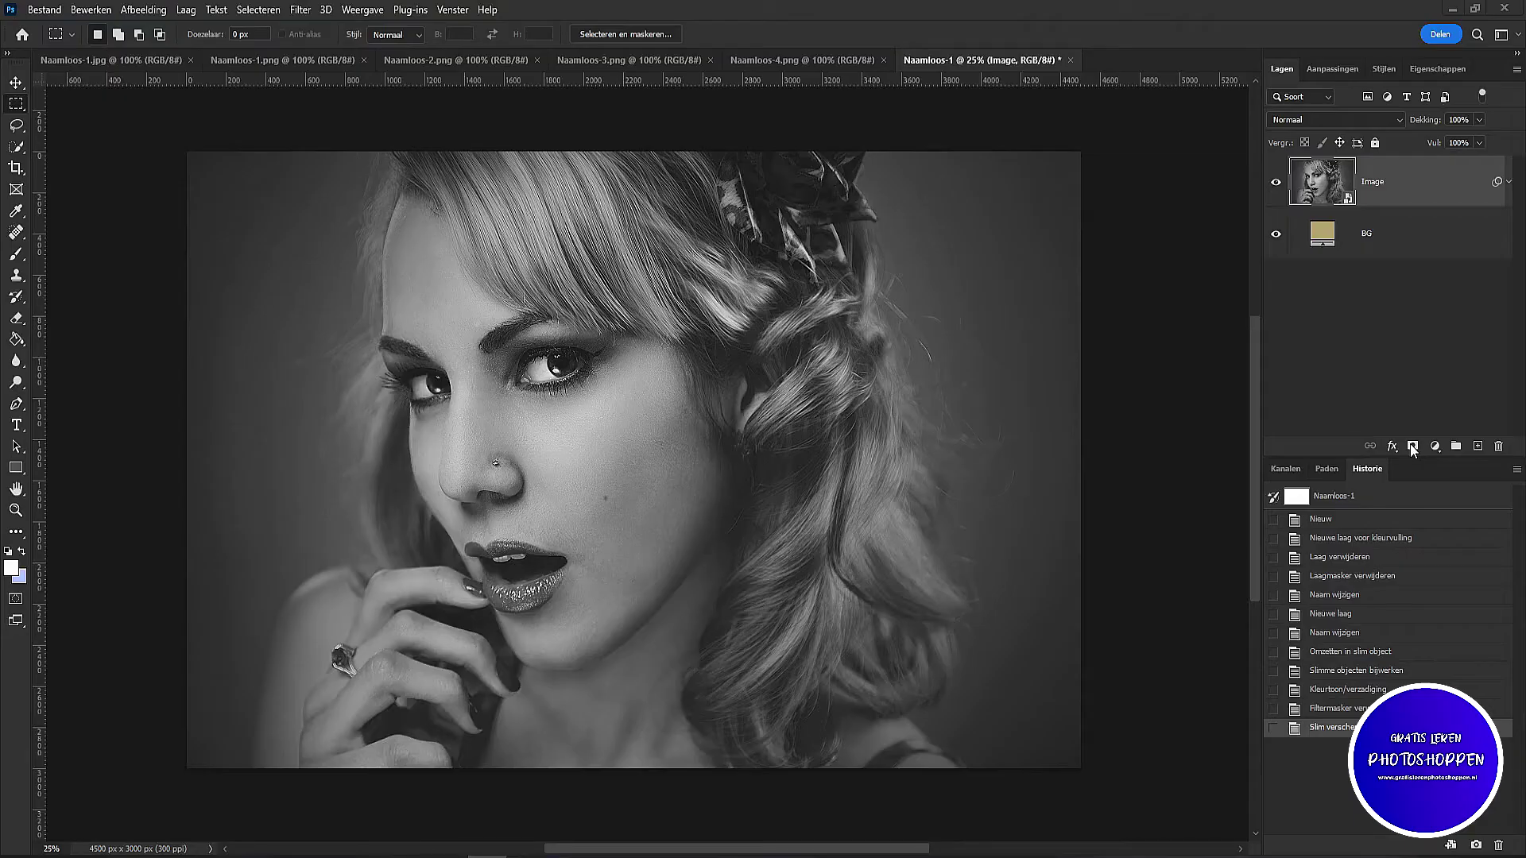
{"action": "left_click", "coordinate": [1412, 446]}
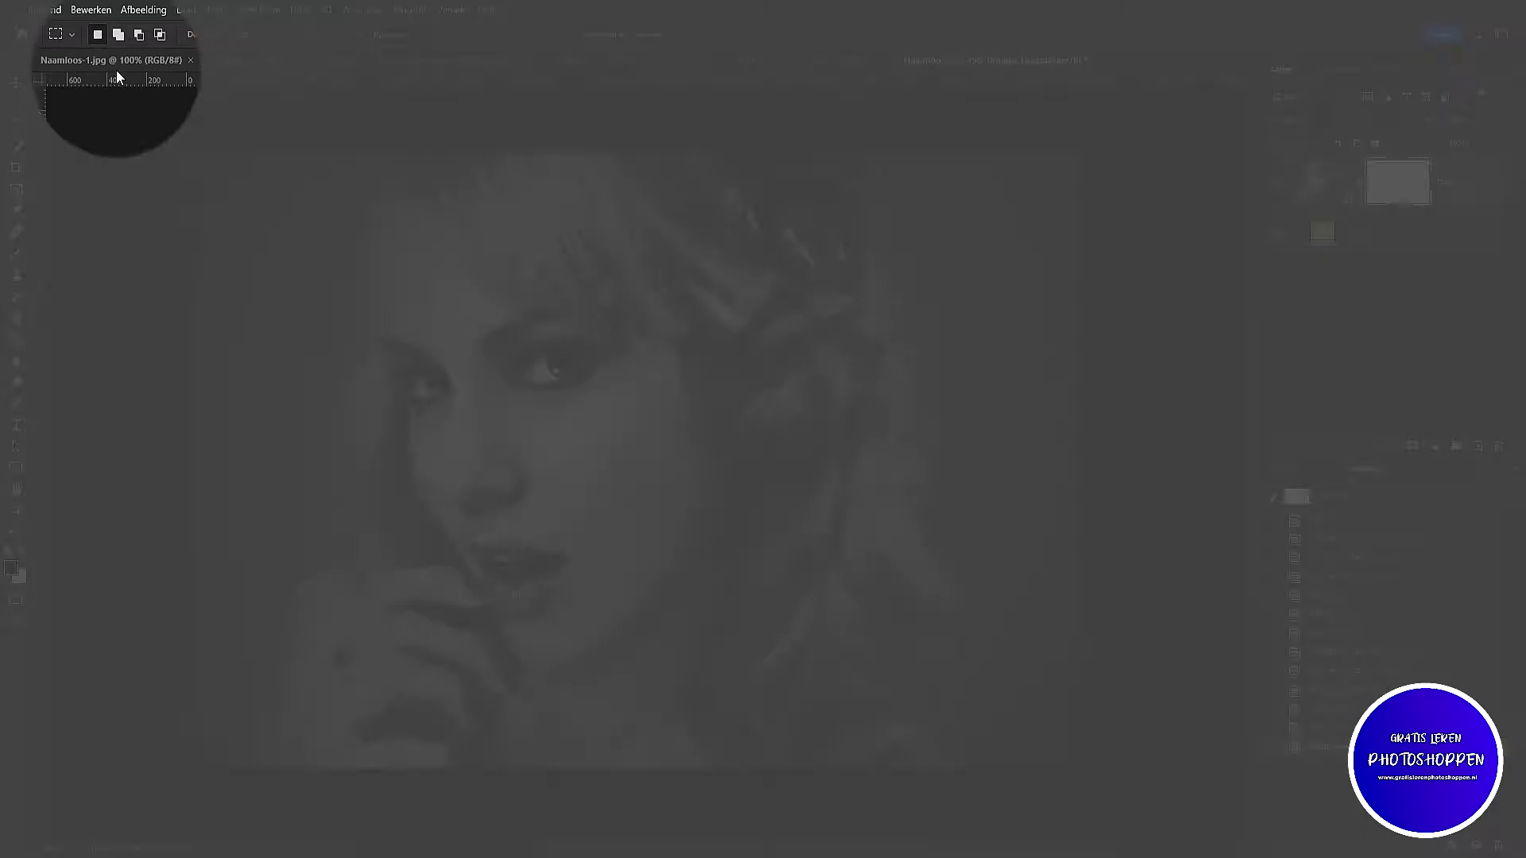
{"action": "left_click", "coordinate": [112, 60]}
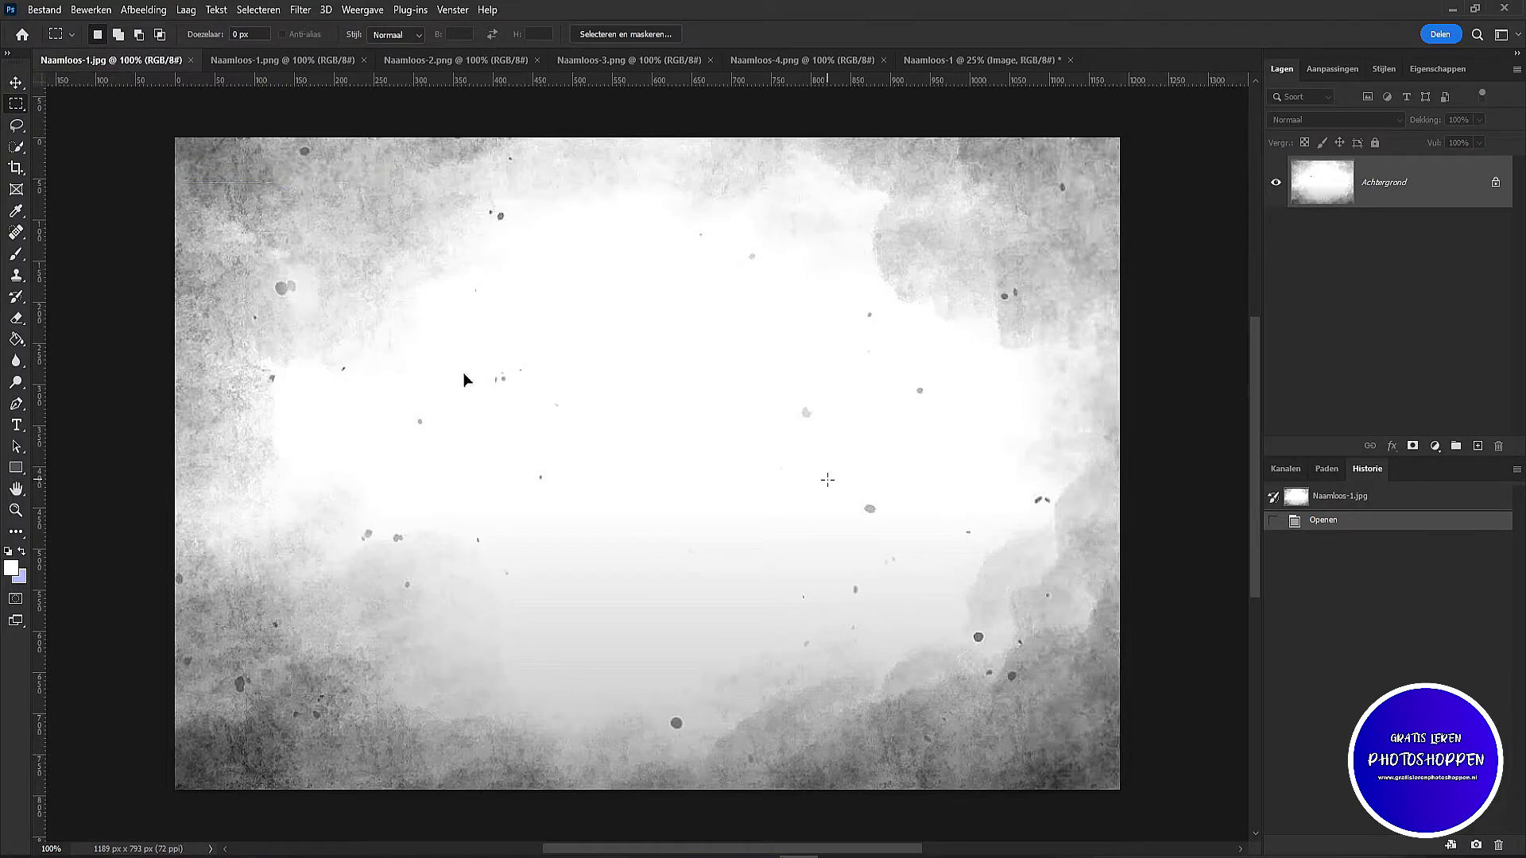
{"action": "key", "text": "ctrl+a"}
{"action": "key", "text": "ctrl+x"}
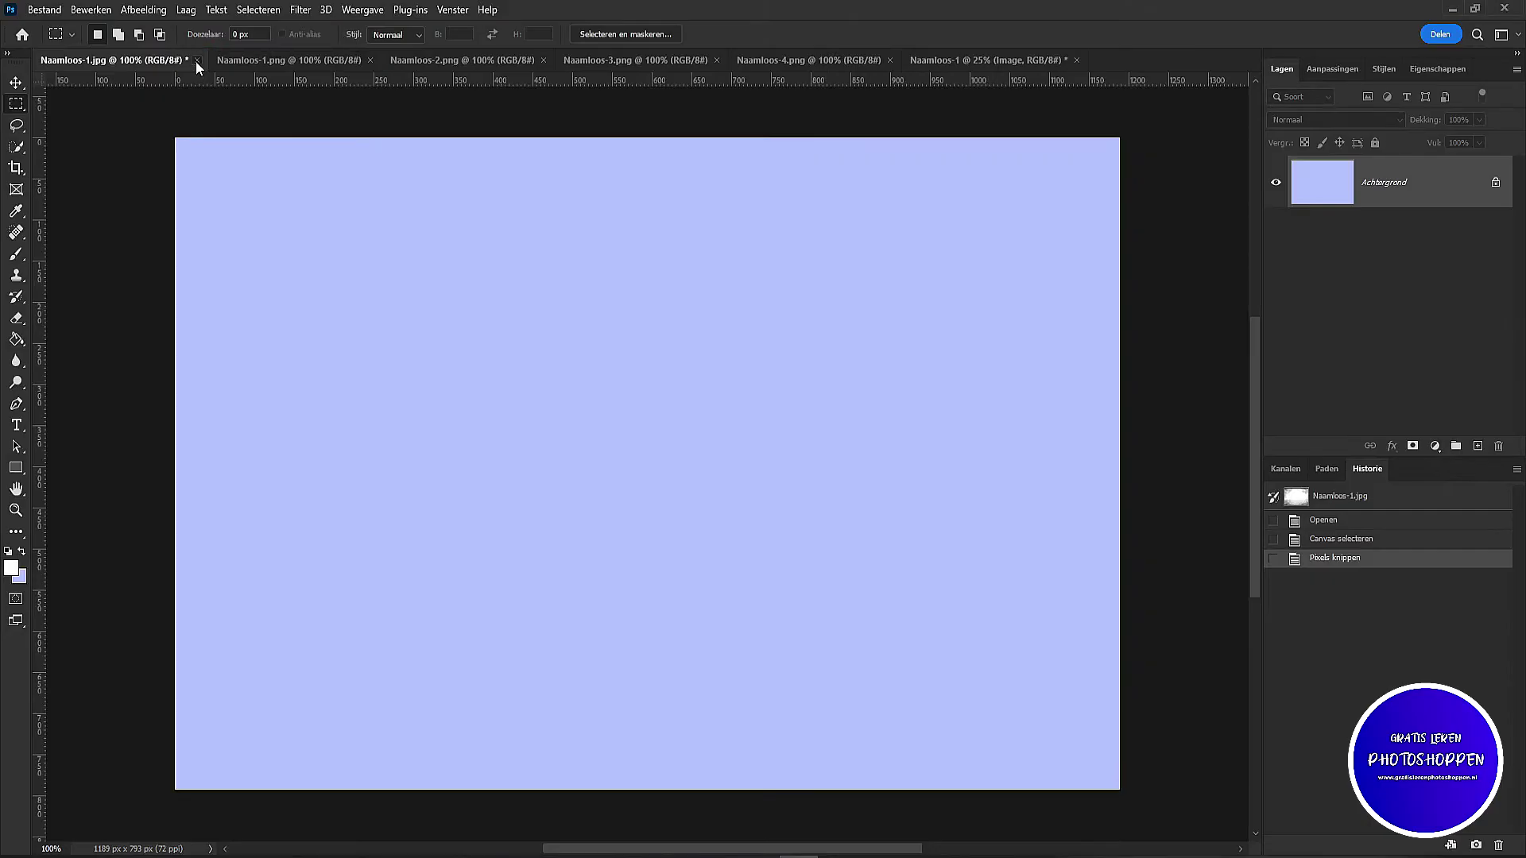
{"action": "left_click", "coordinate": [196, 60]}
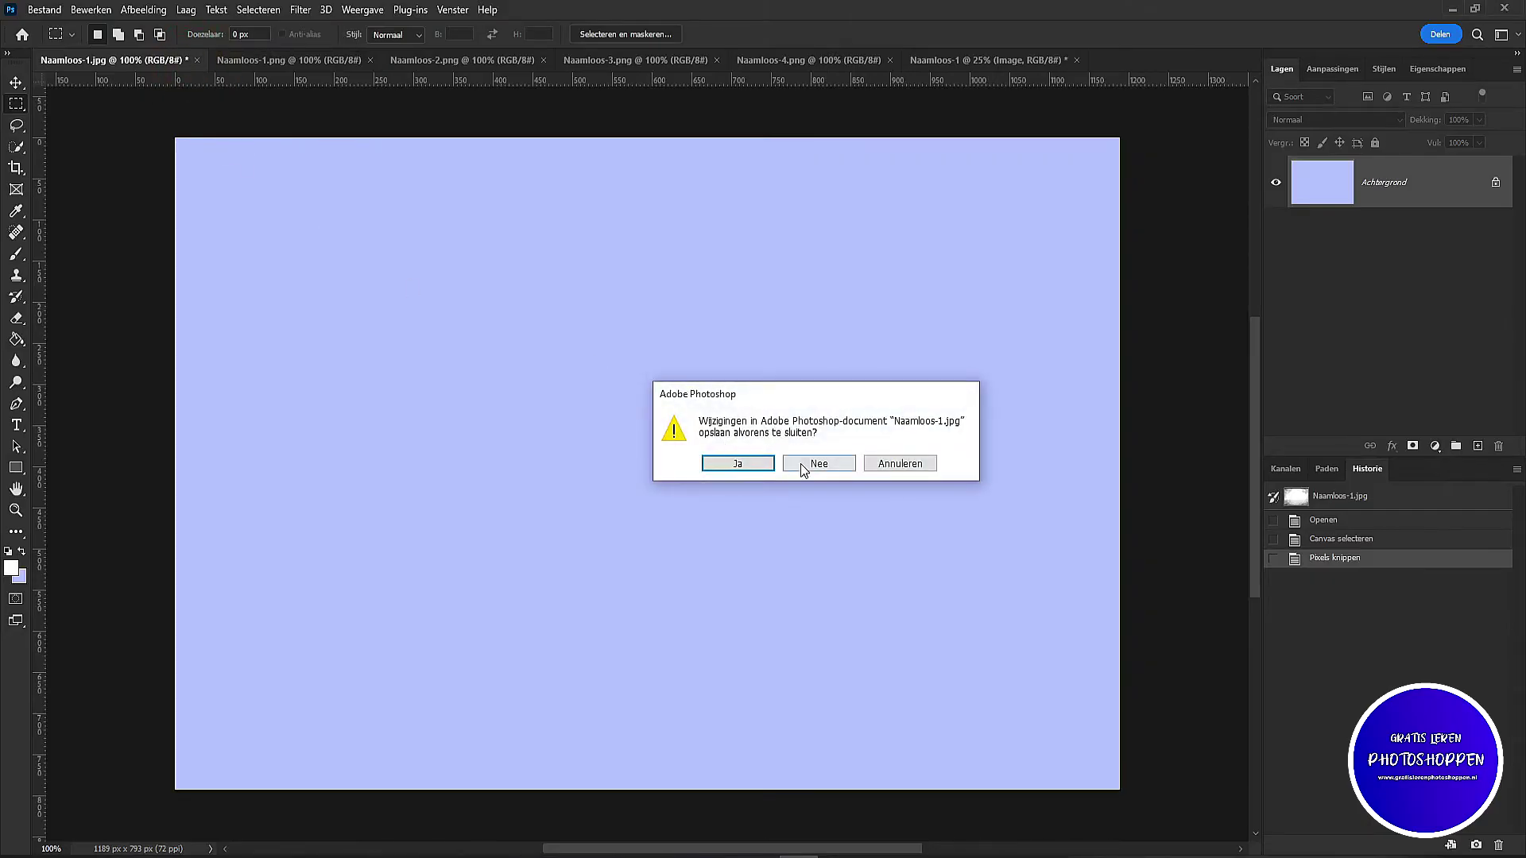
{"action": "left_click", "coordinate": [802, 467]}
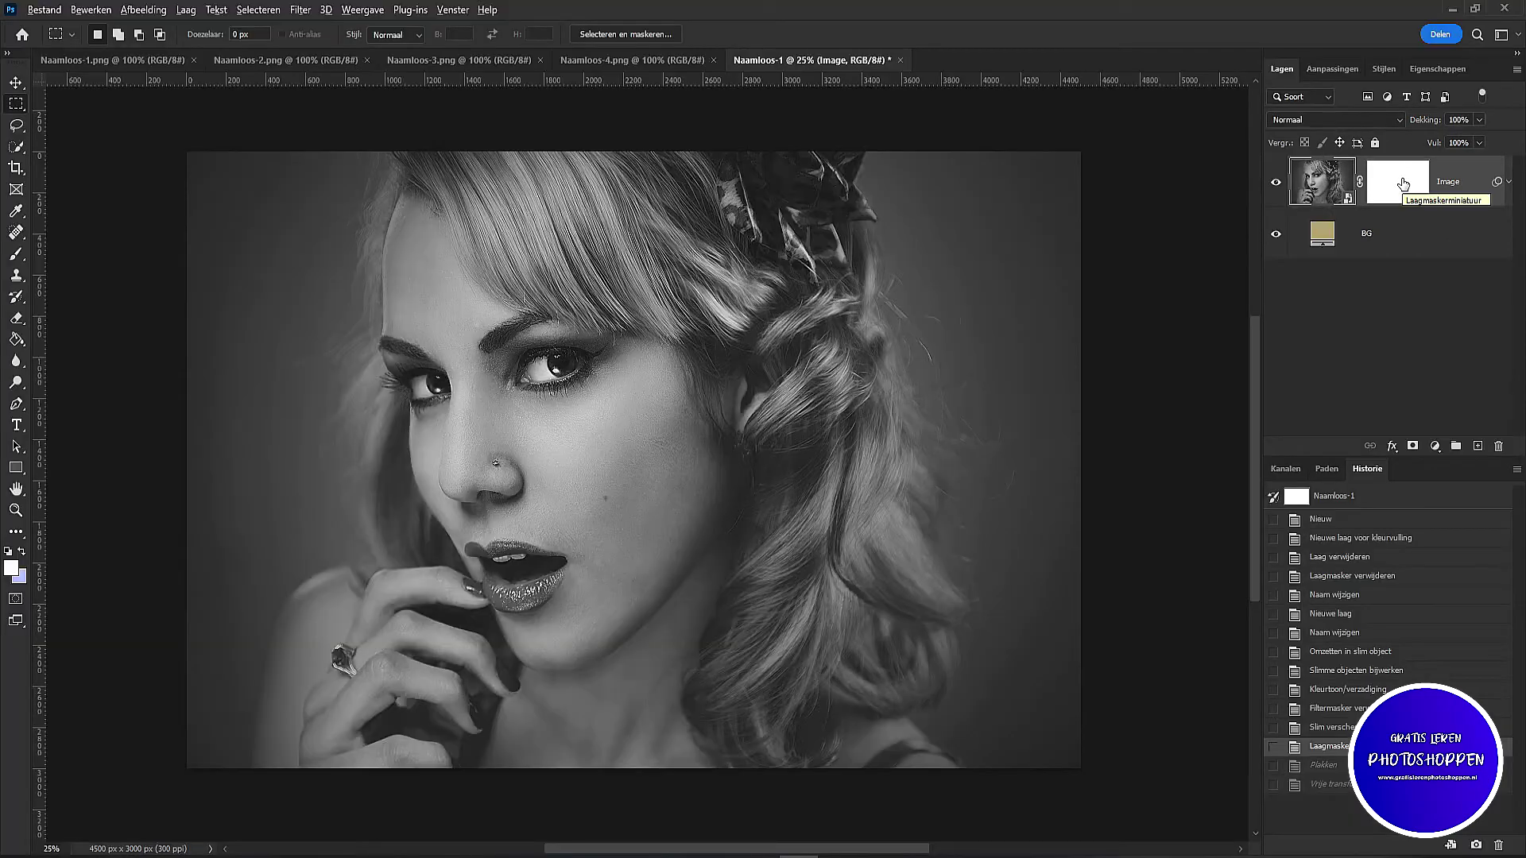
Step: Paste the grunge texture into the Image mask, scaled to cover the canvas
{"action": "left_click", "coordinate": [1401, 182], "text": "alt"}
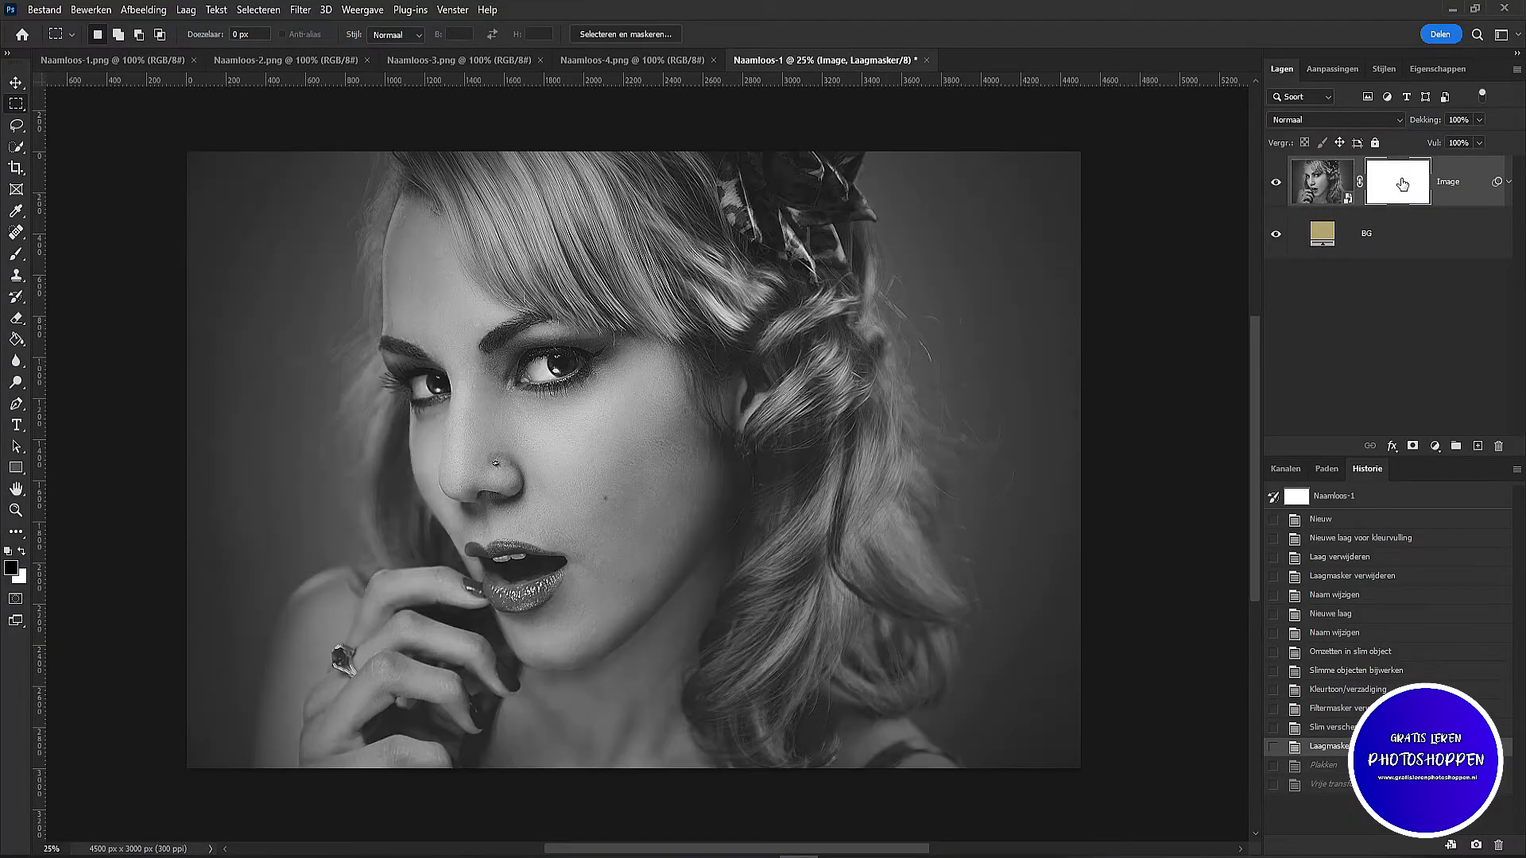
{"action": "left_click", "coordinate": [1402, 184], "text": "alt"}
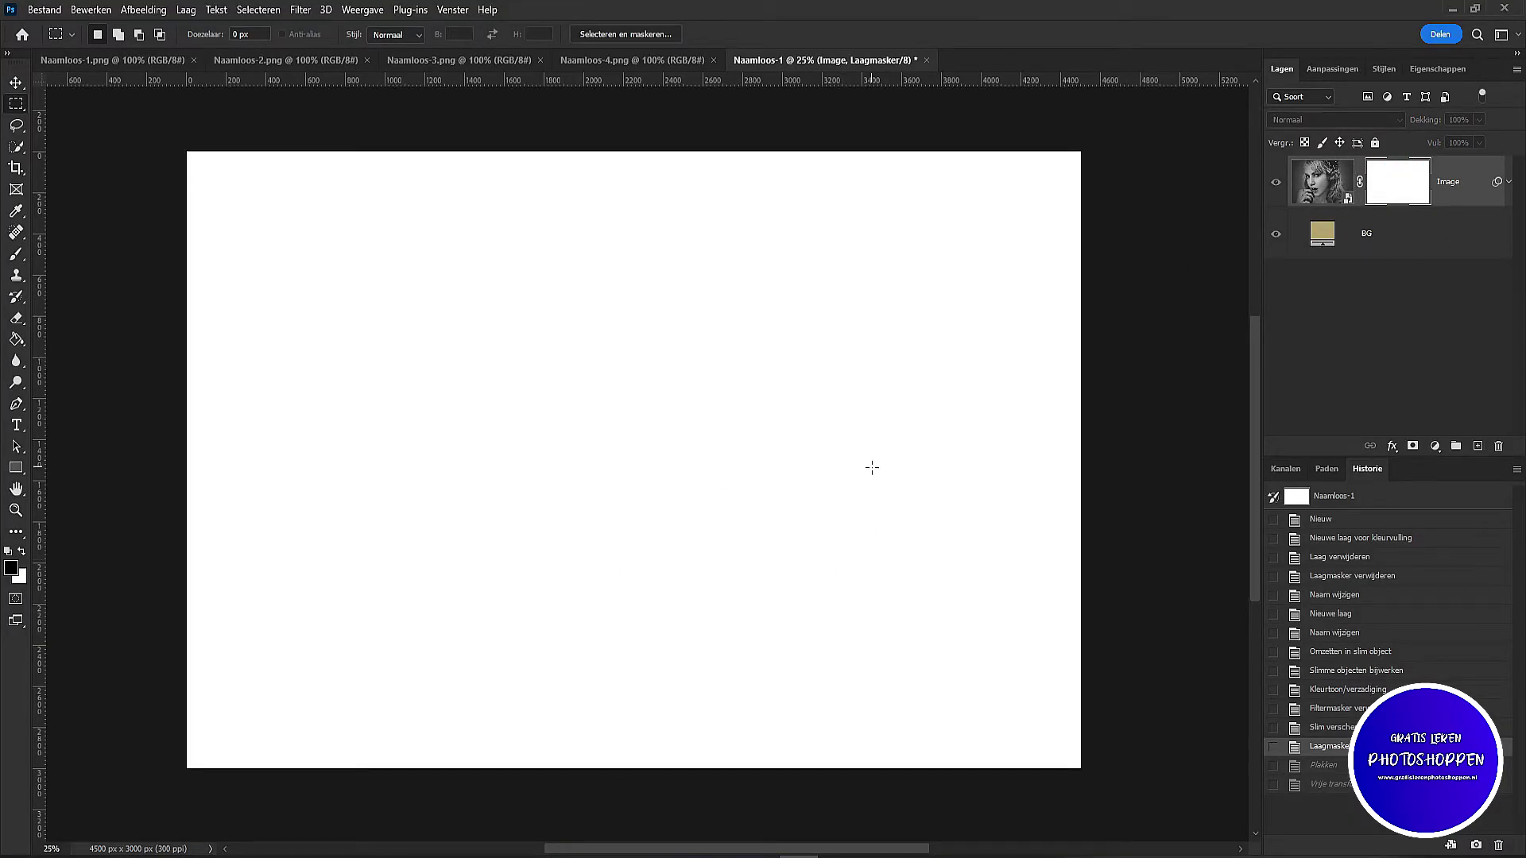
{"action": "key", "text": "ctrl+v"}
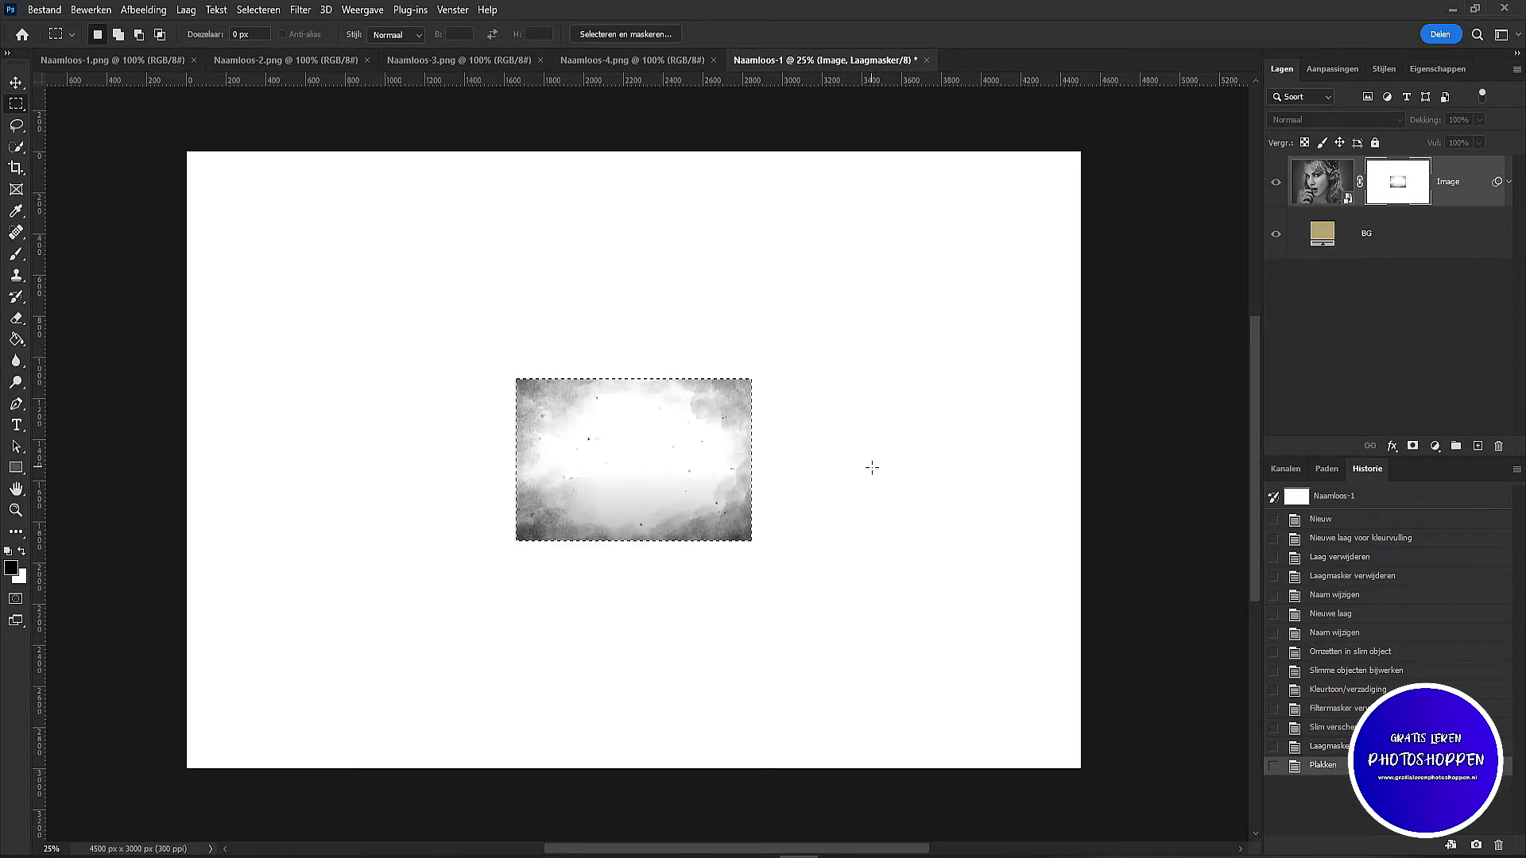
{"action": "key", "text": "ctrl+t"}
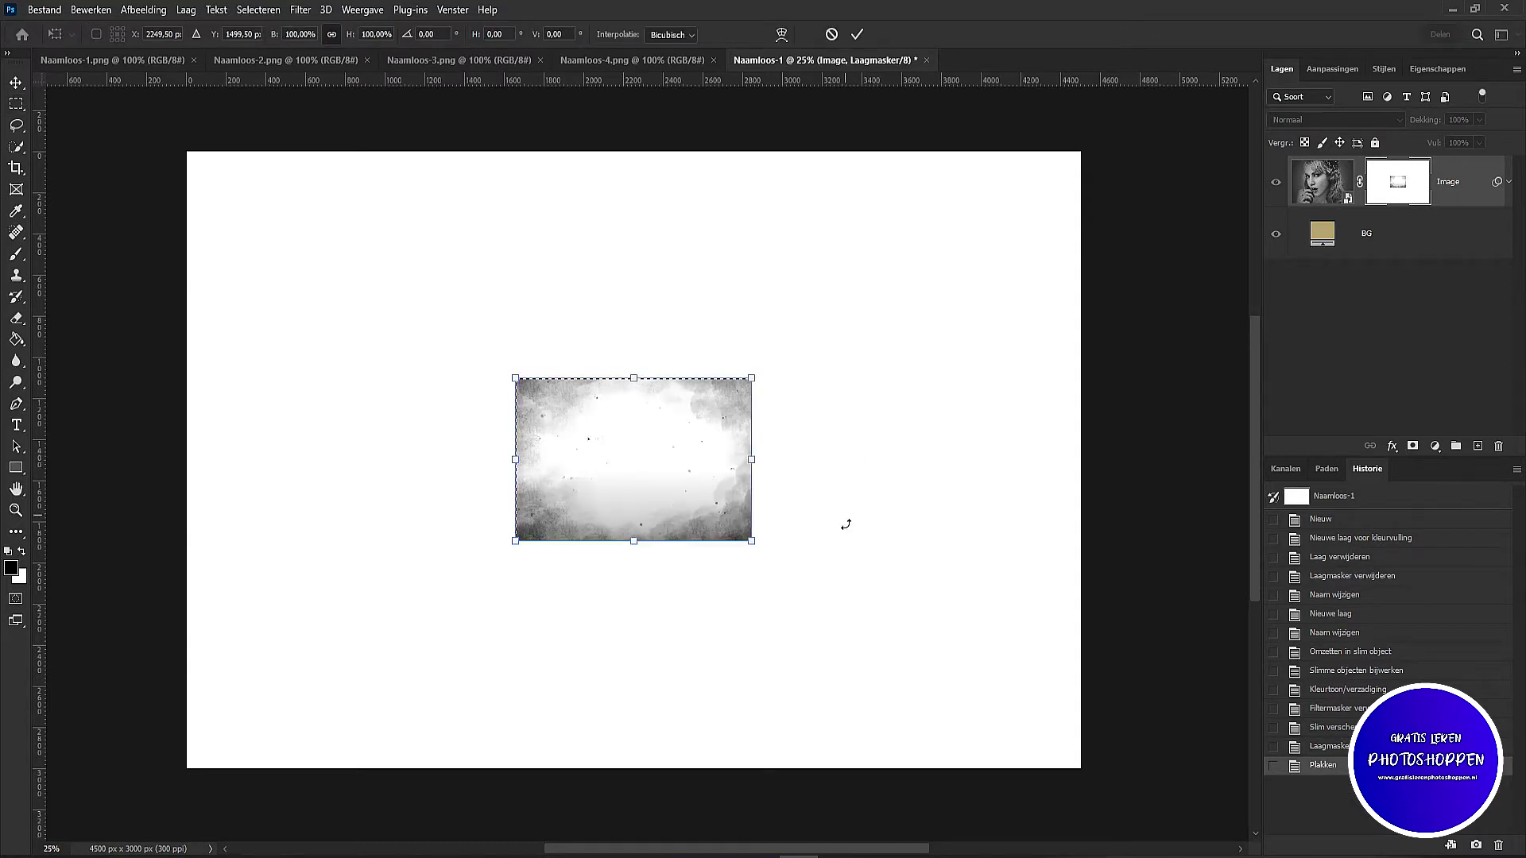
{"action": "left_click_drag", "start_coordinate": [748, 541], "coordinate": [1086, 782]}
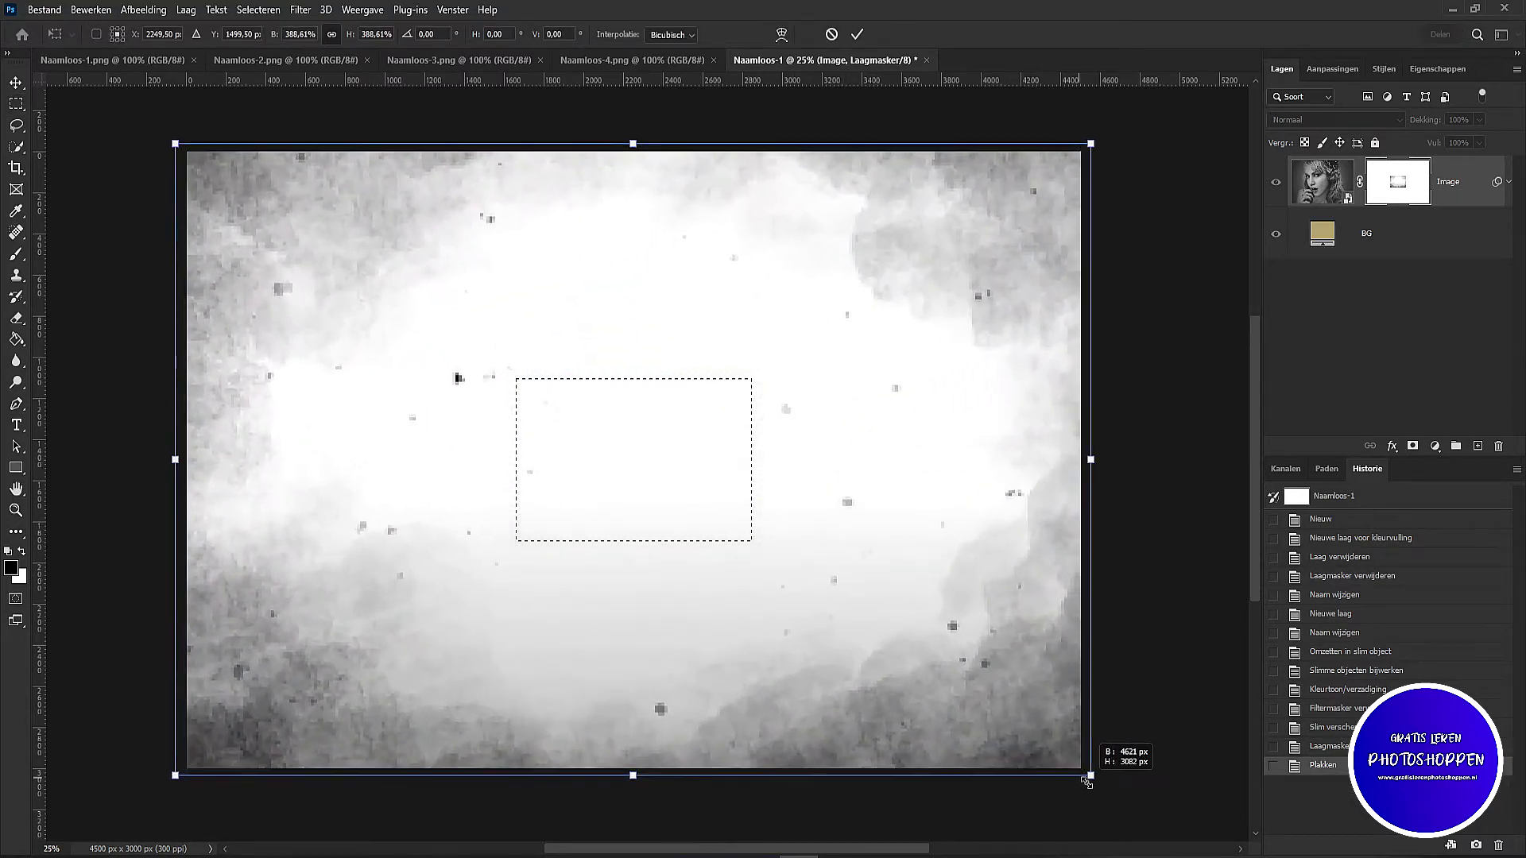
{"action": "left_click_drag", "start_coordinate": [1086, 782], "coordinate": [1086, 778]}
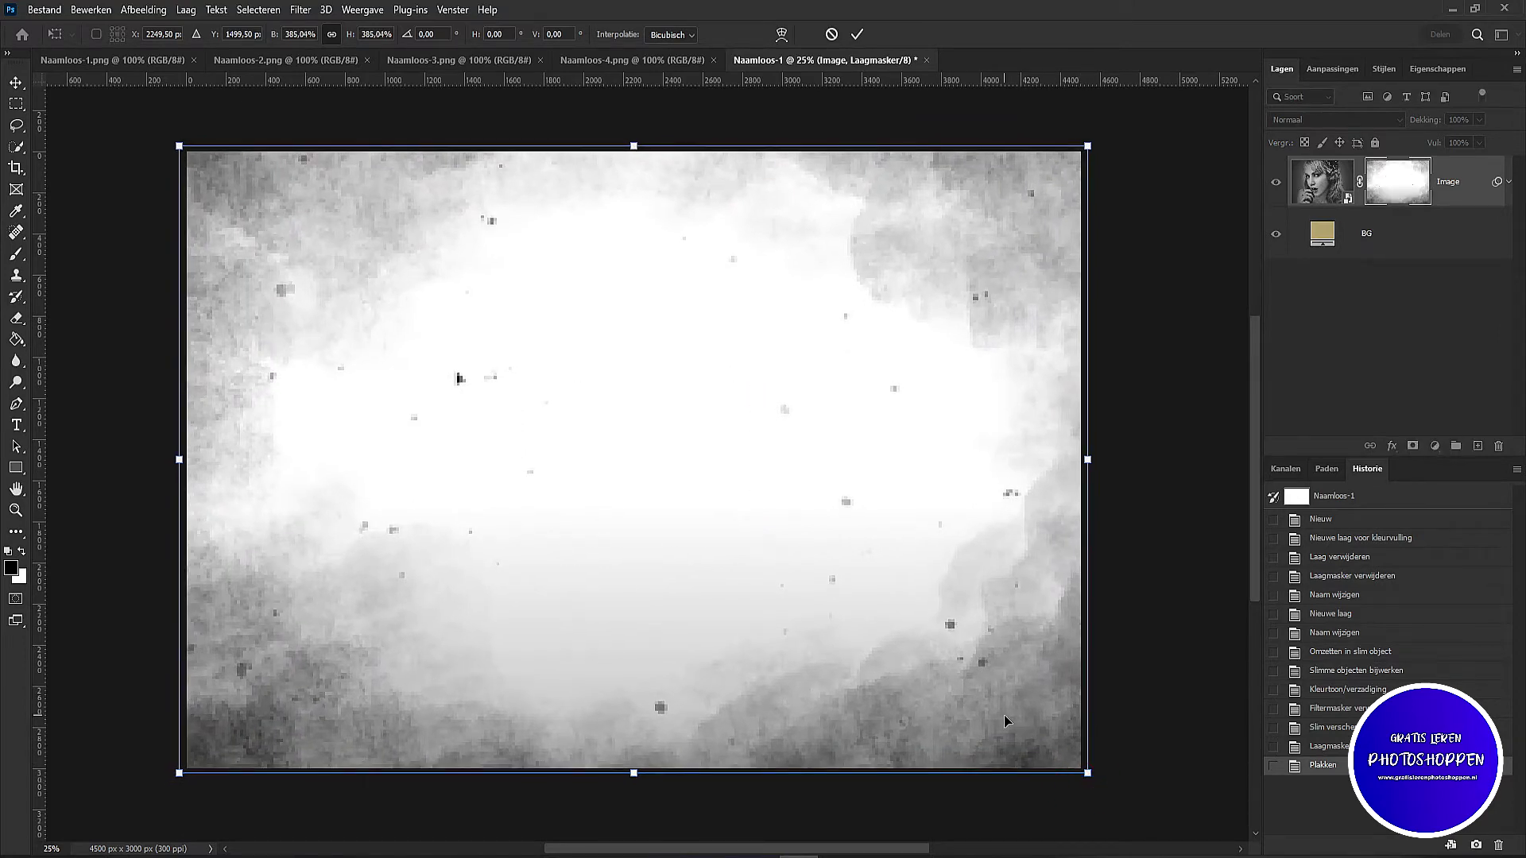
{"action": "key", "text": "Return"}
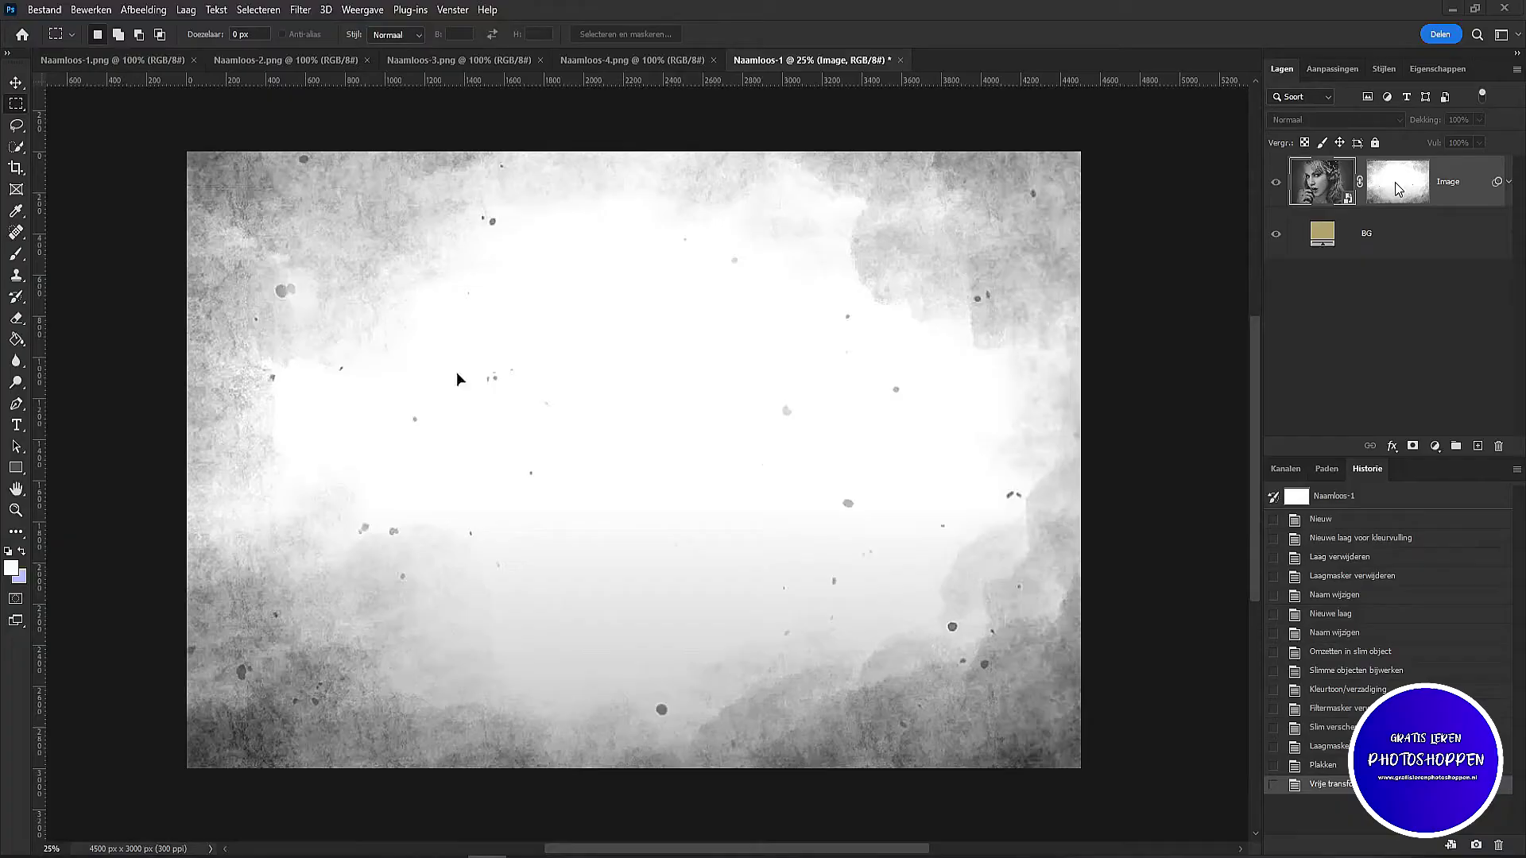
{"action": "left_click", "coordinate": [1396, 185]}
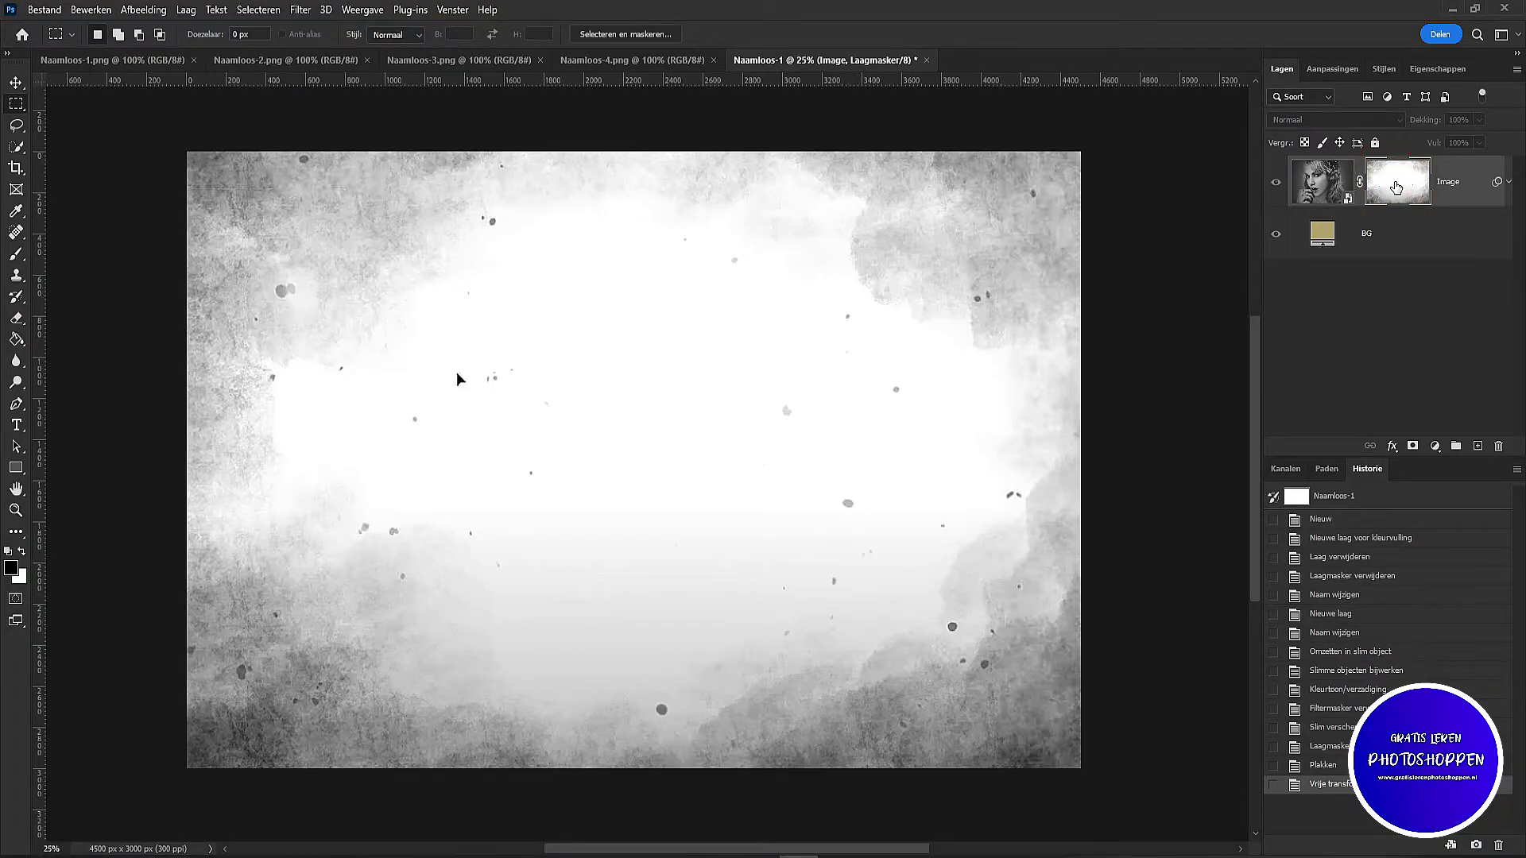
{"action": "key", "text": "ctrl+2"}
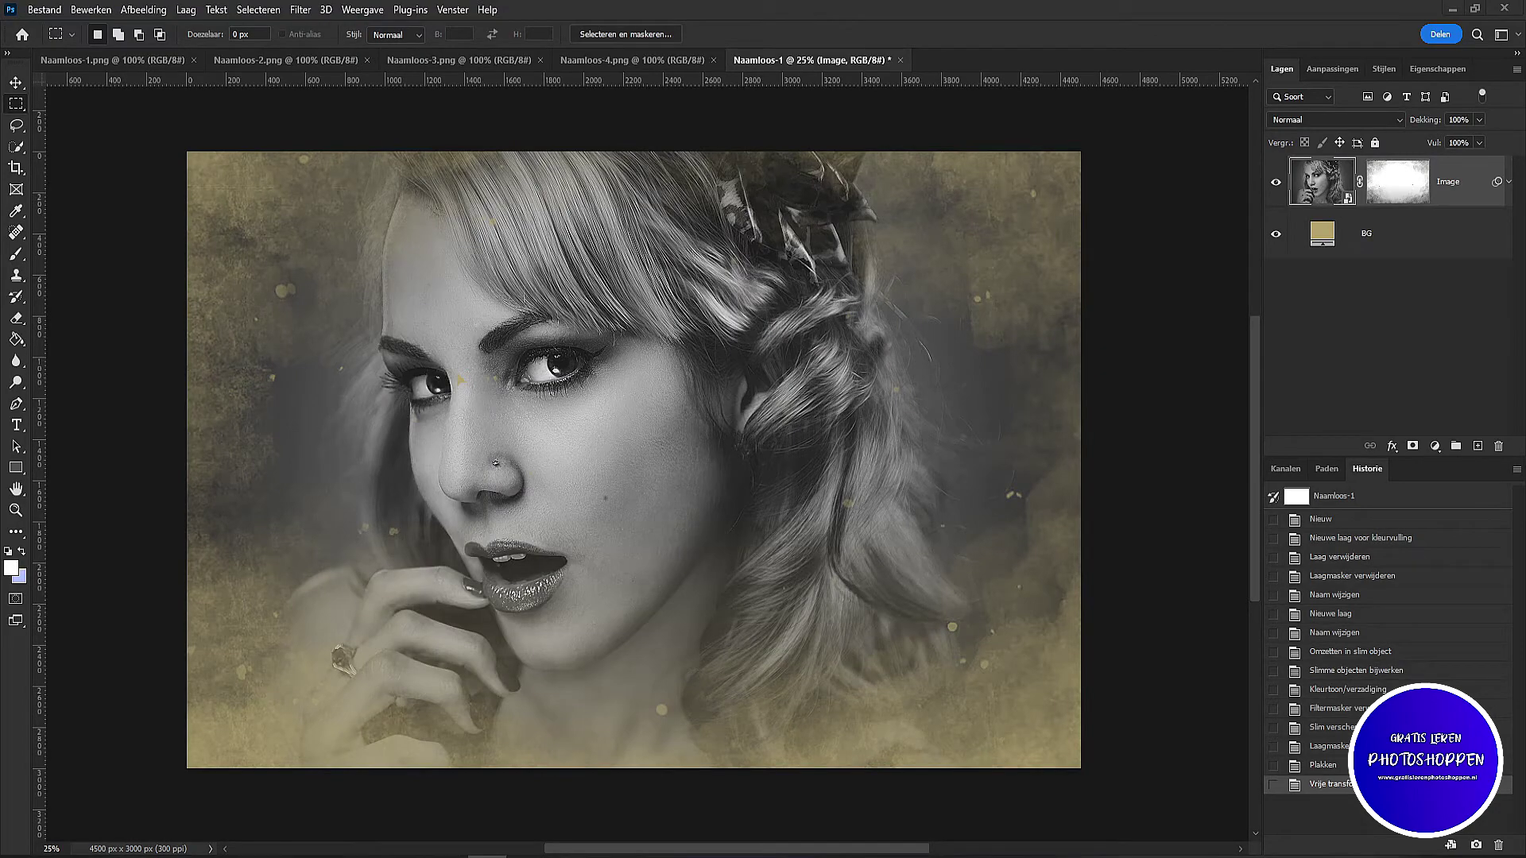
Step: Move the grey grunge texture from Naamloos-1.png into the portrait as Laag 1, scaled to fill the canvas
{"action": "left_click", "coordinate": [112, 59]}
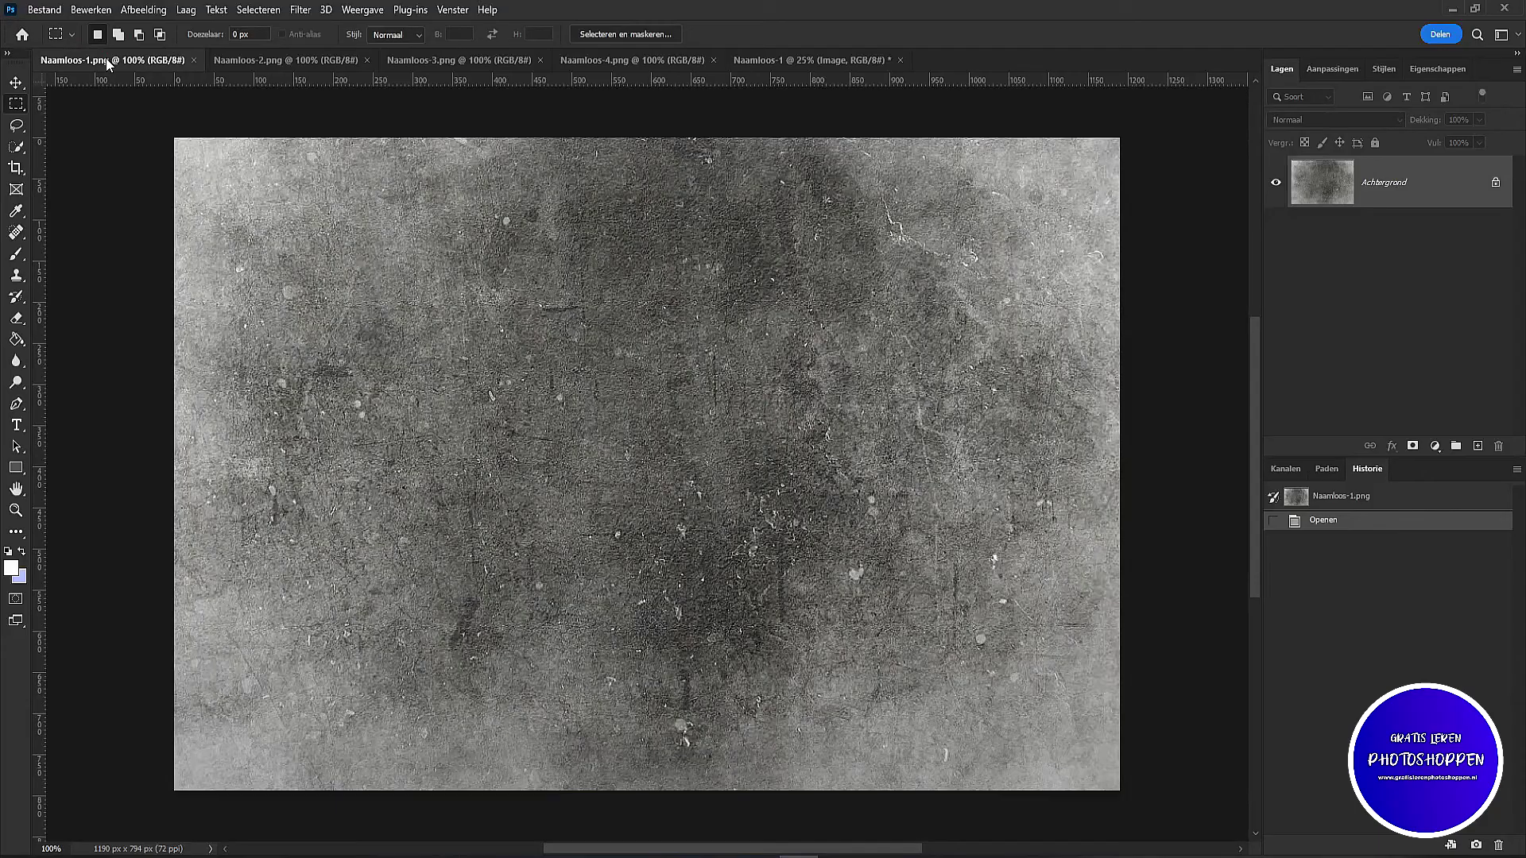
{"action": "key", "text": "ctrl+a"}
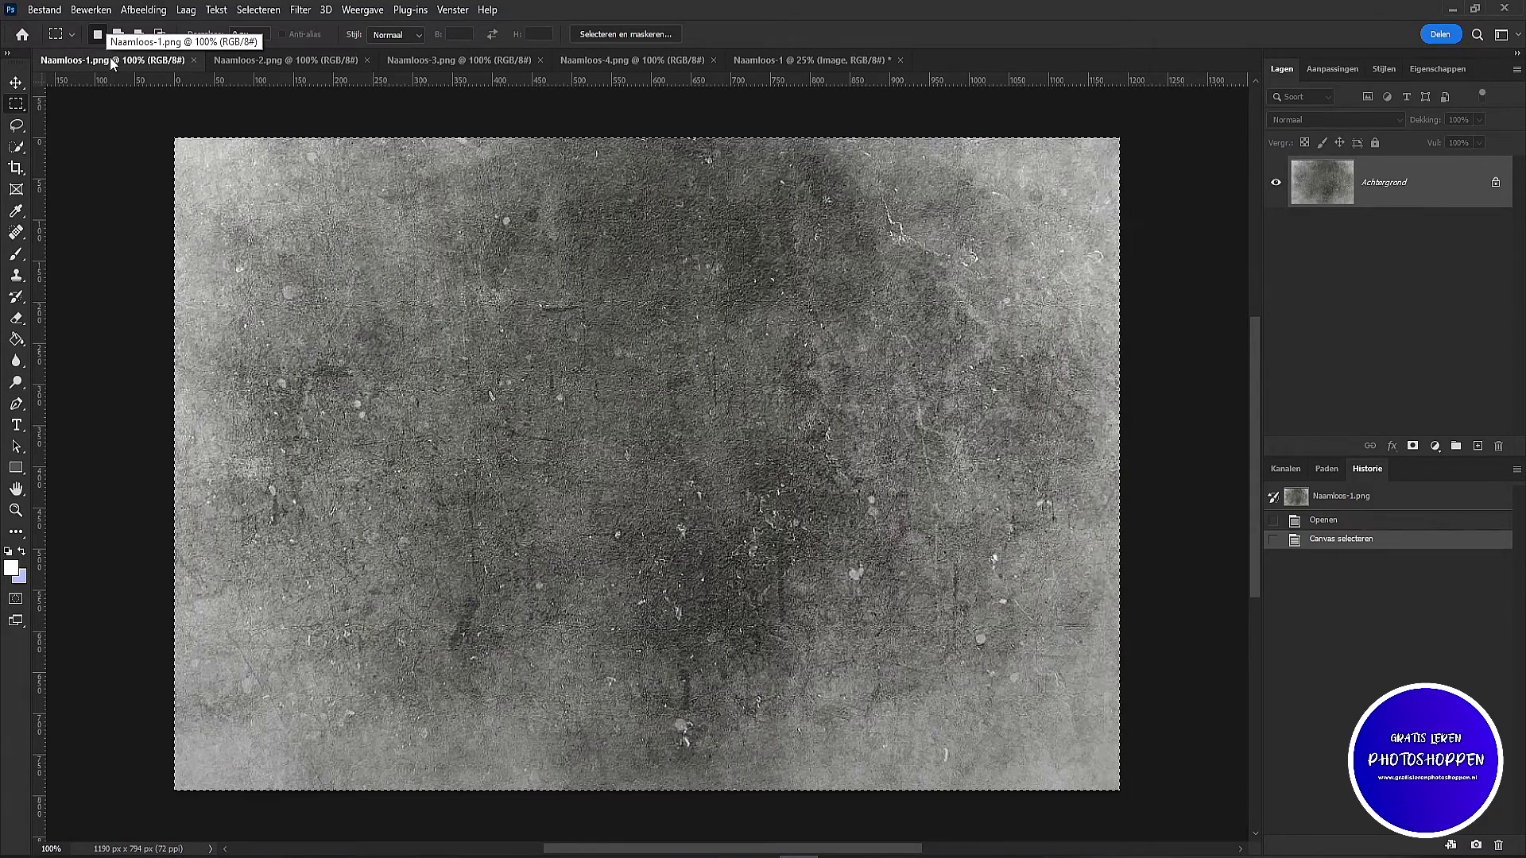
{"action": "key", "text": "ctrl+x"}
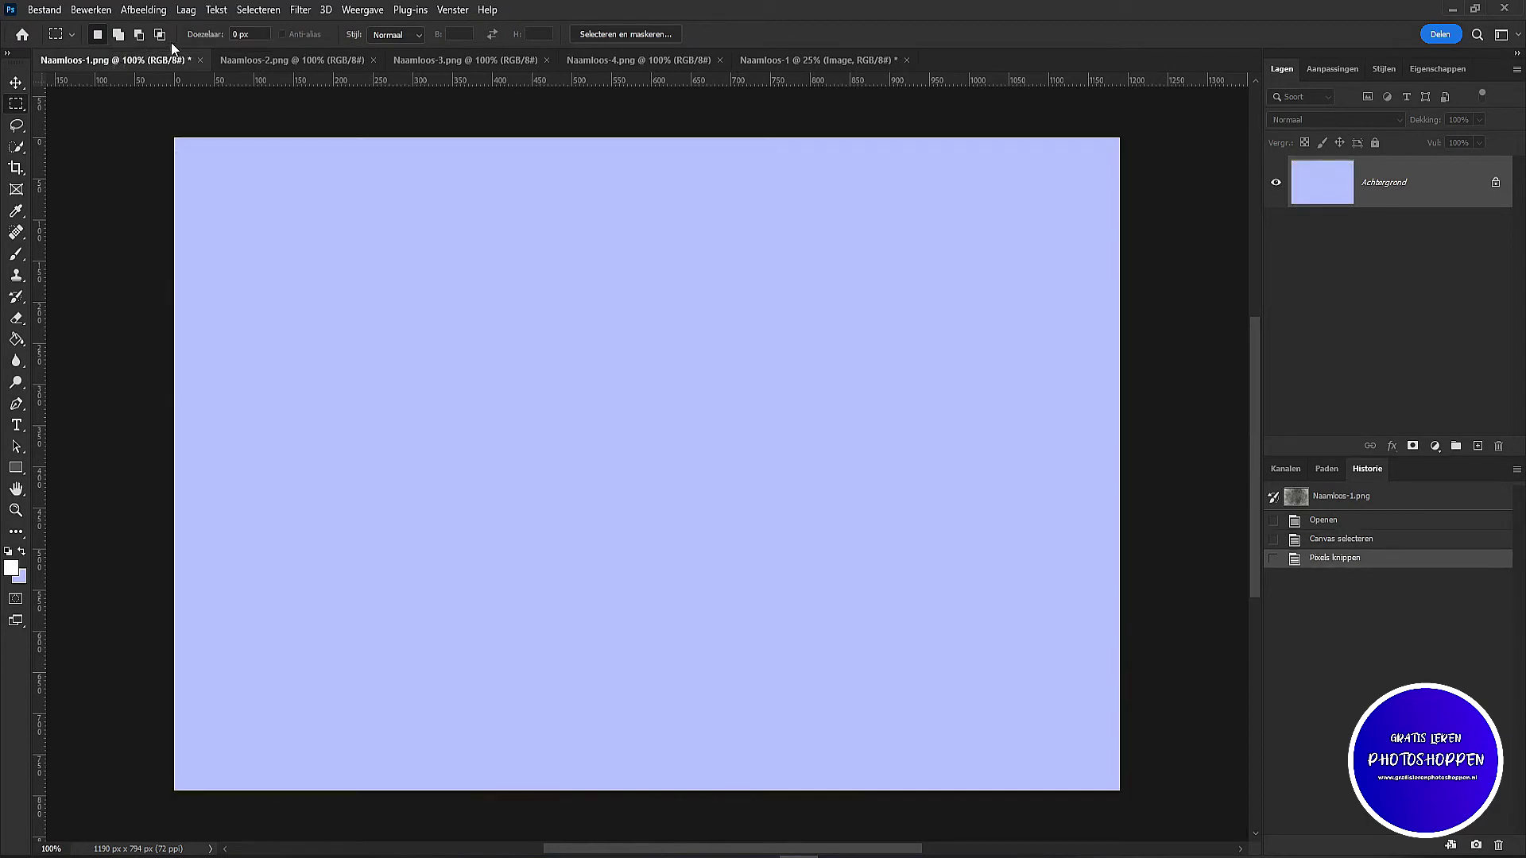
{"action": "left_click", "coordinate": [200, 60]}
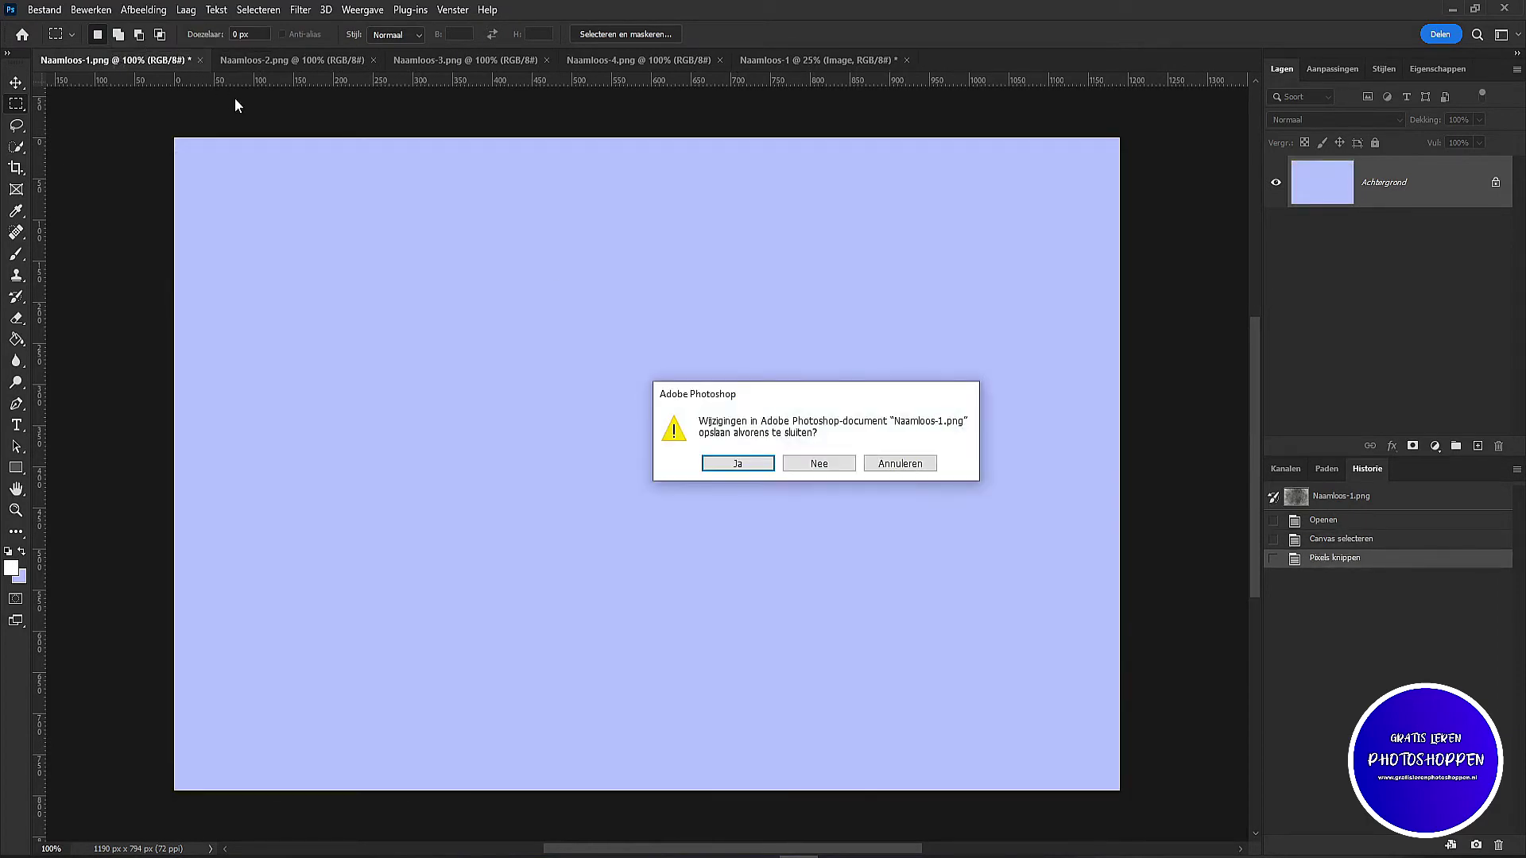
{"action": "left_click", "coordinate": [819, 464]}
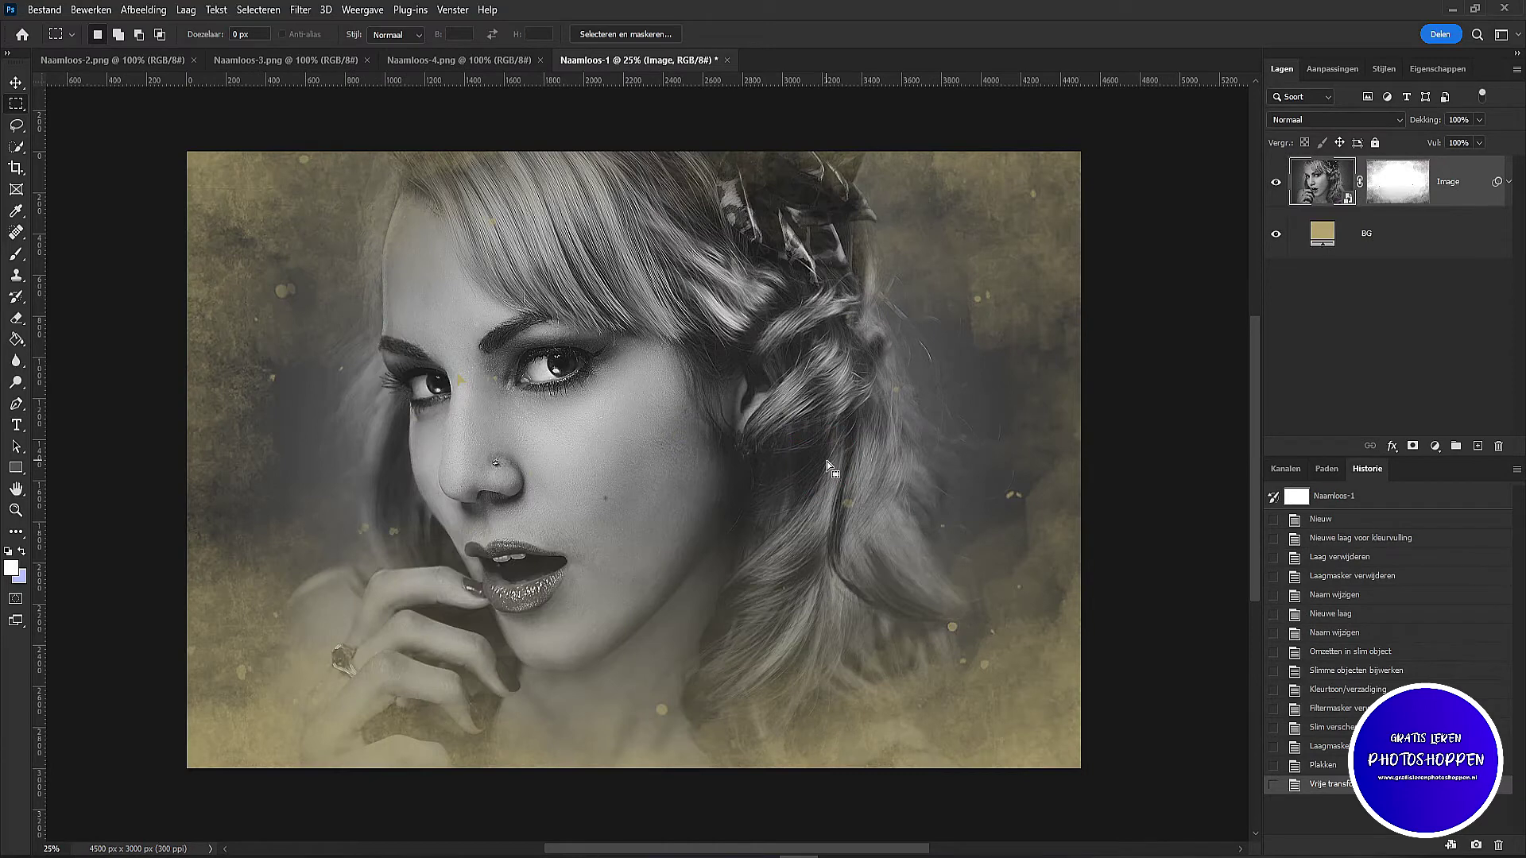
{"action": "key", "text": "ctrl+v"}
{"action": "key", "text": "ctrl+t"}
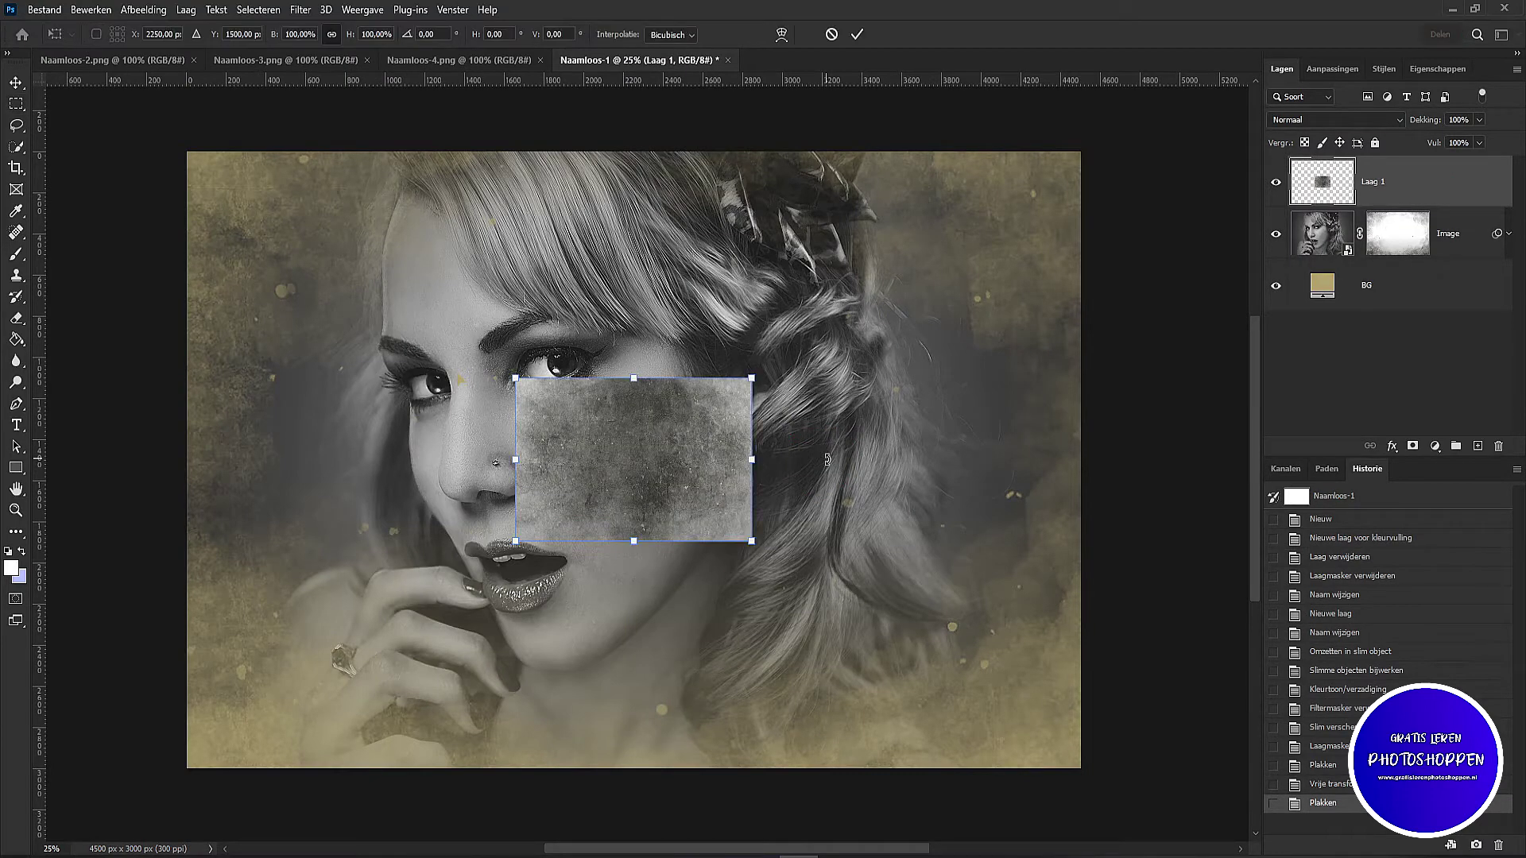
{"action": "left_click_drag", "start_coordinate": [752, 542], "coordinate": [1107, 740]}
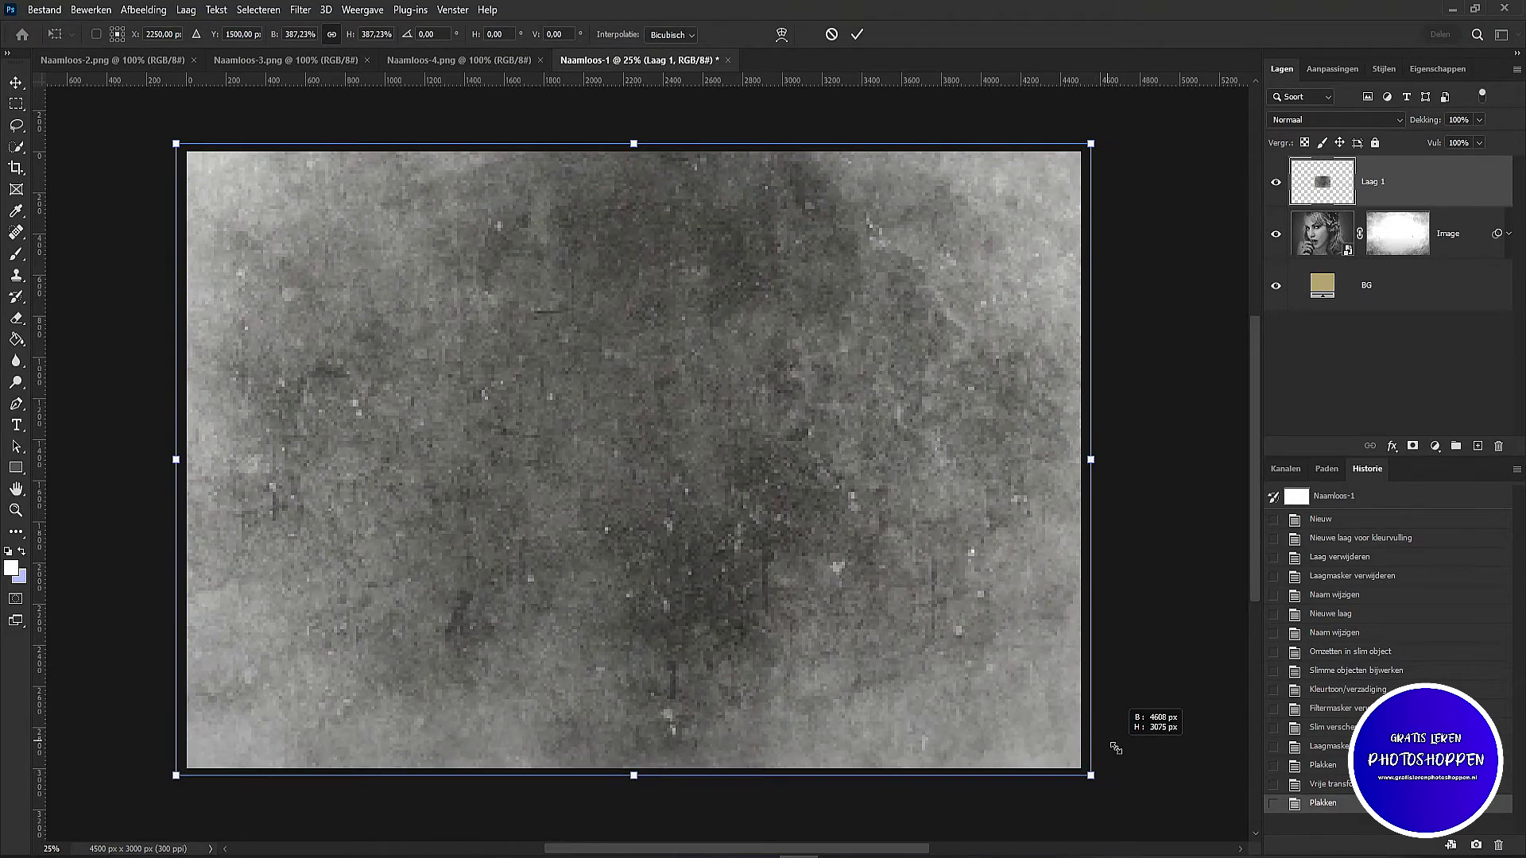
{"action": "double_click", "coordinate": [912, 698]}
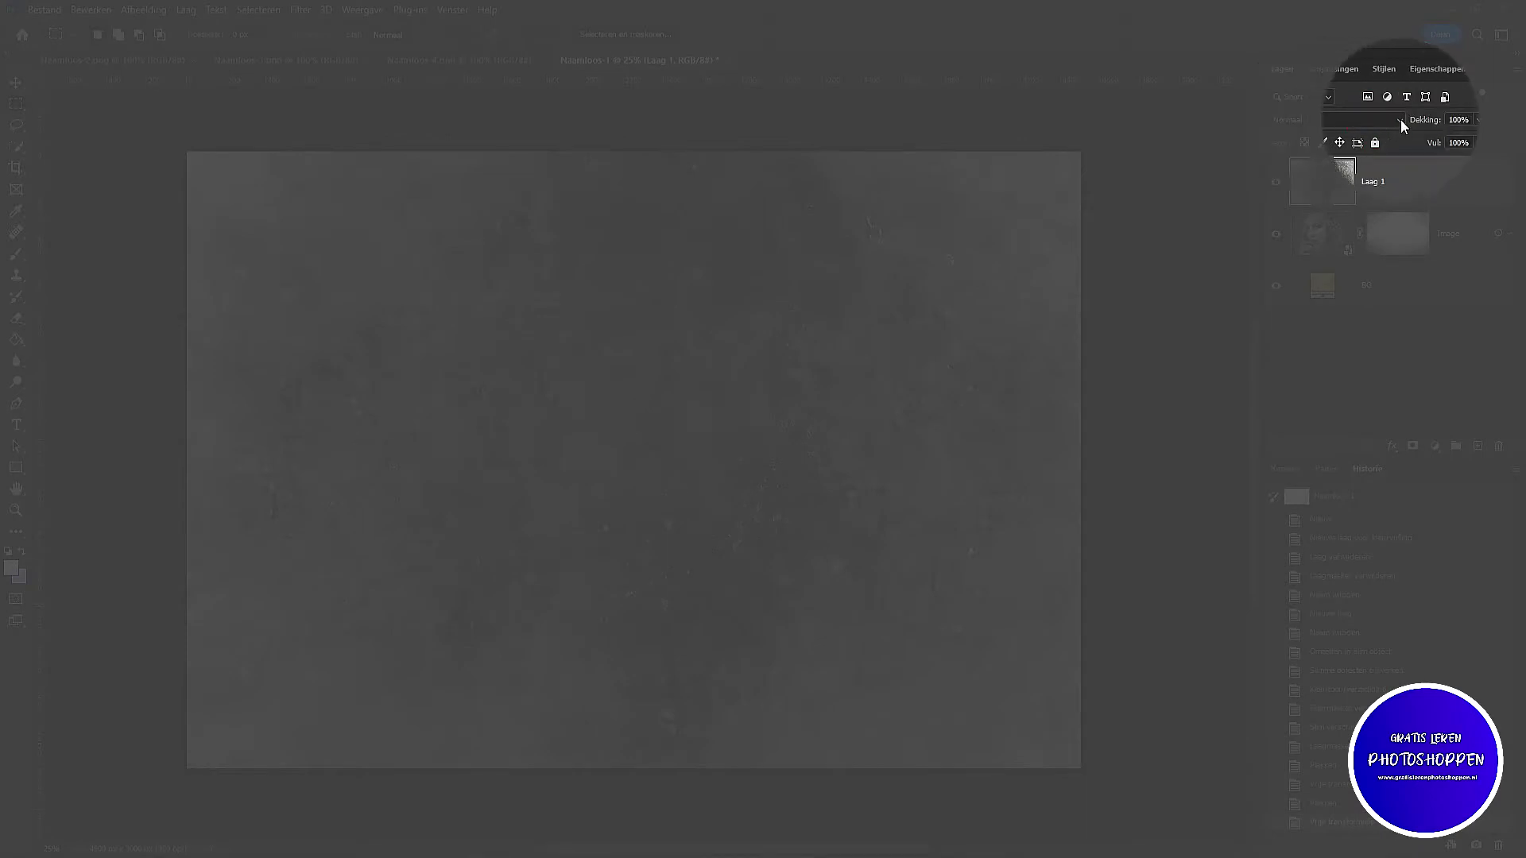
Step: Blend Laag 1 with Bedekken at 85% opacity
{"action": "left_click", "coordinate": [1400, 122]}
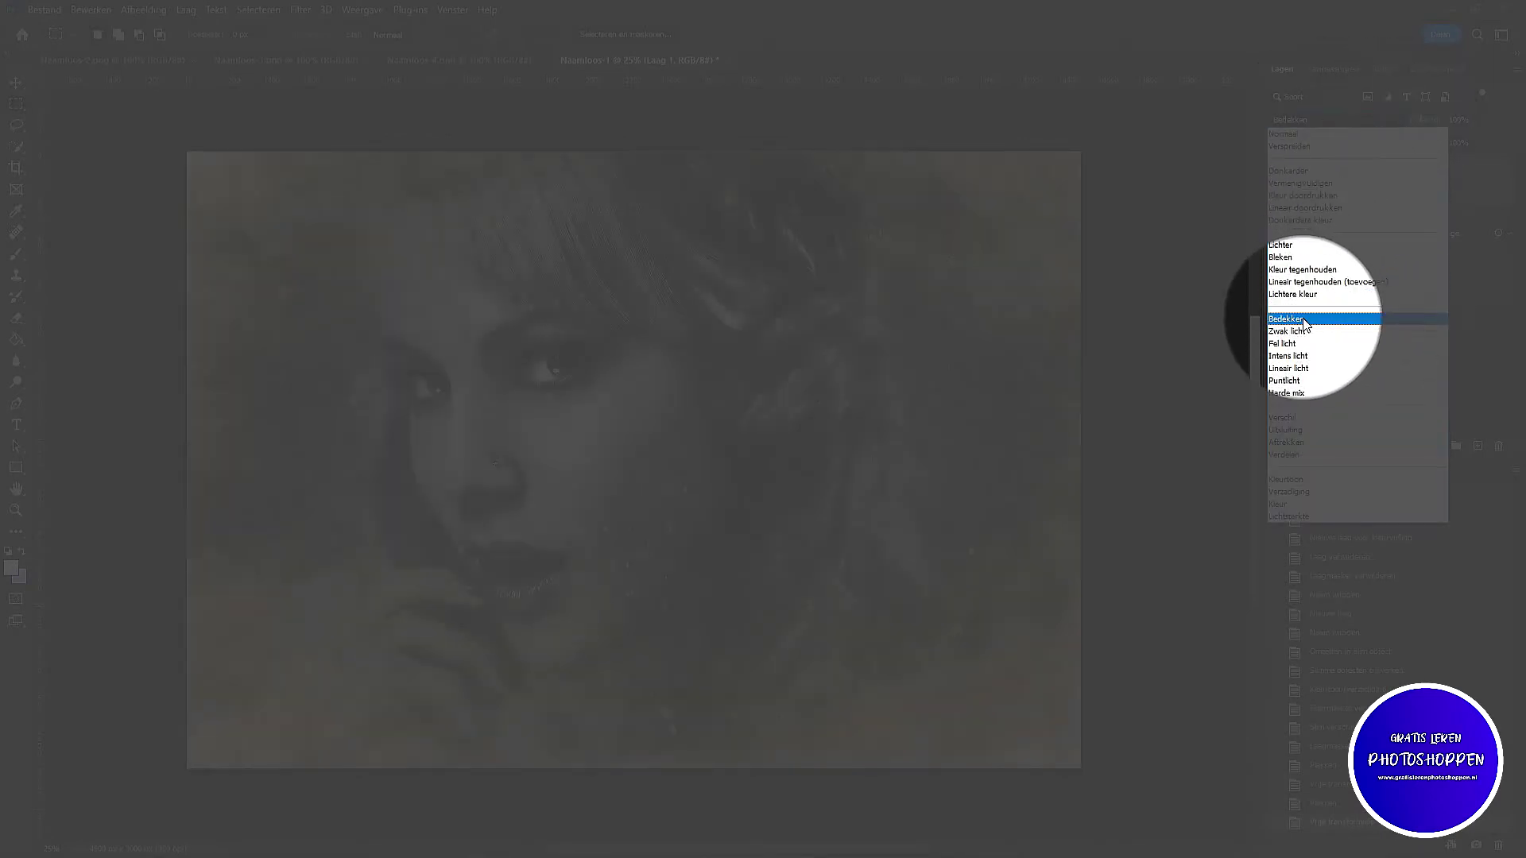
{"action": "left_click", "coordinate": [1304, 320]}
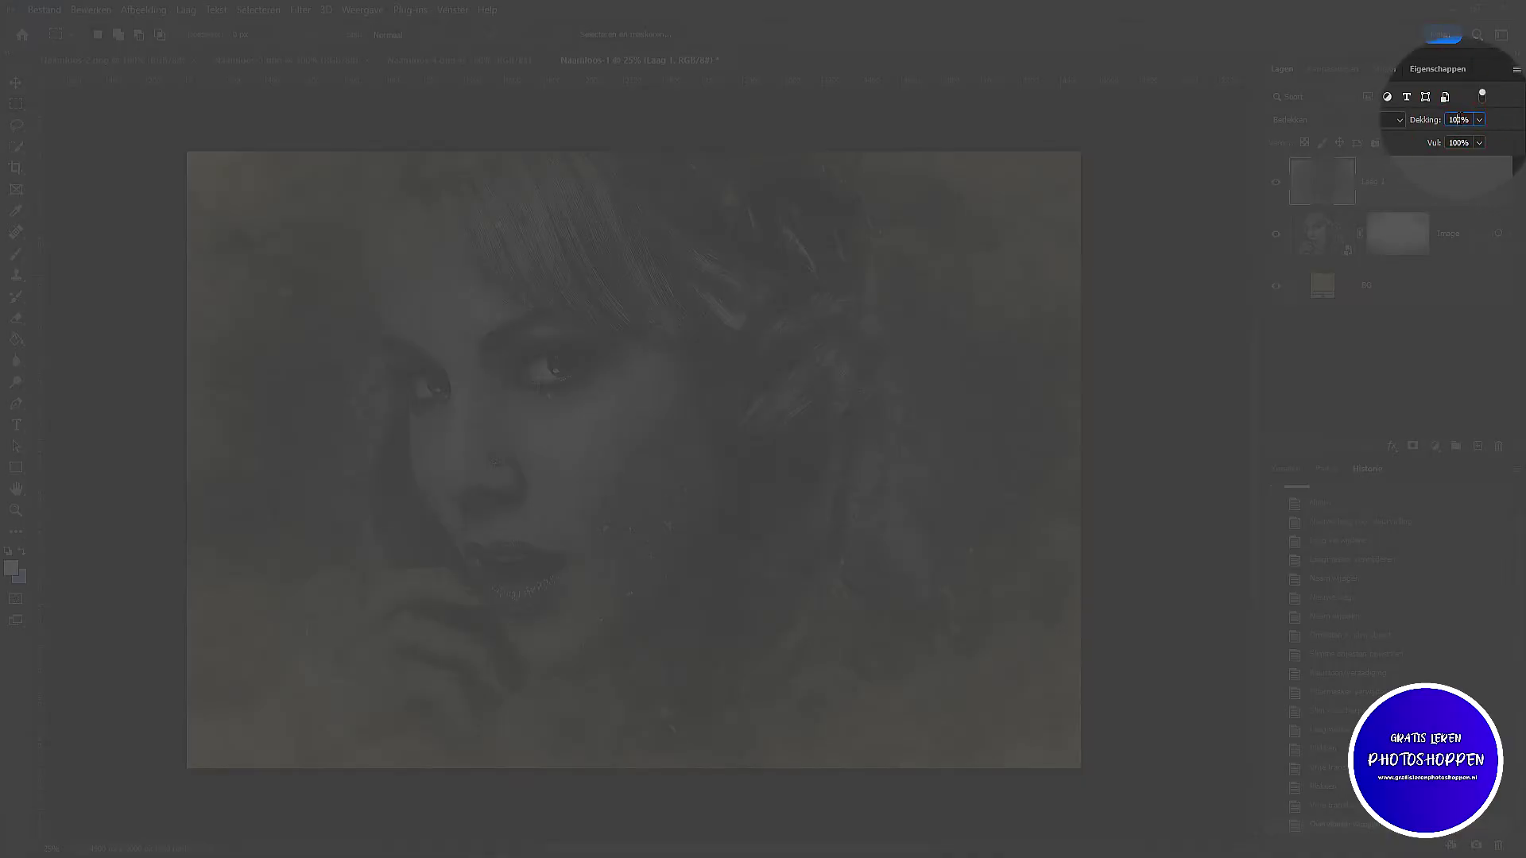
{"action": "left_click", "coordinate": [1442, 119]}
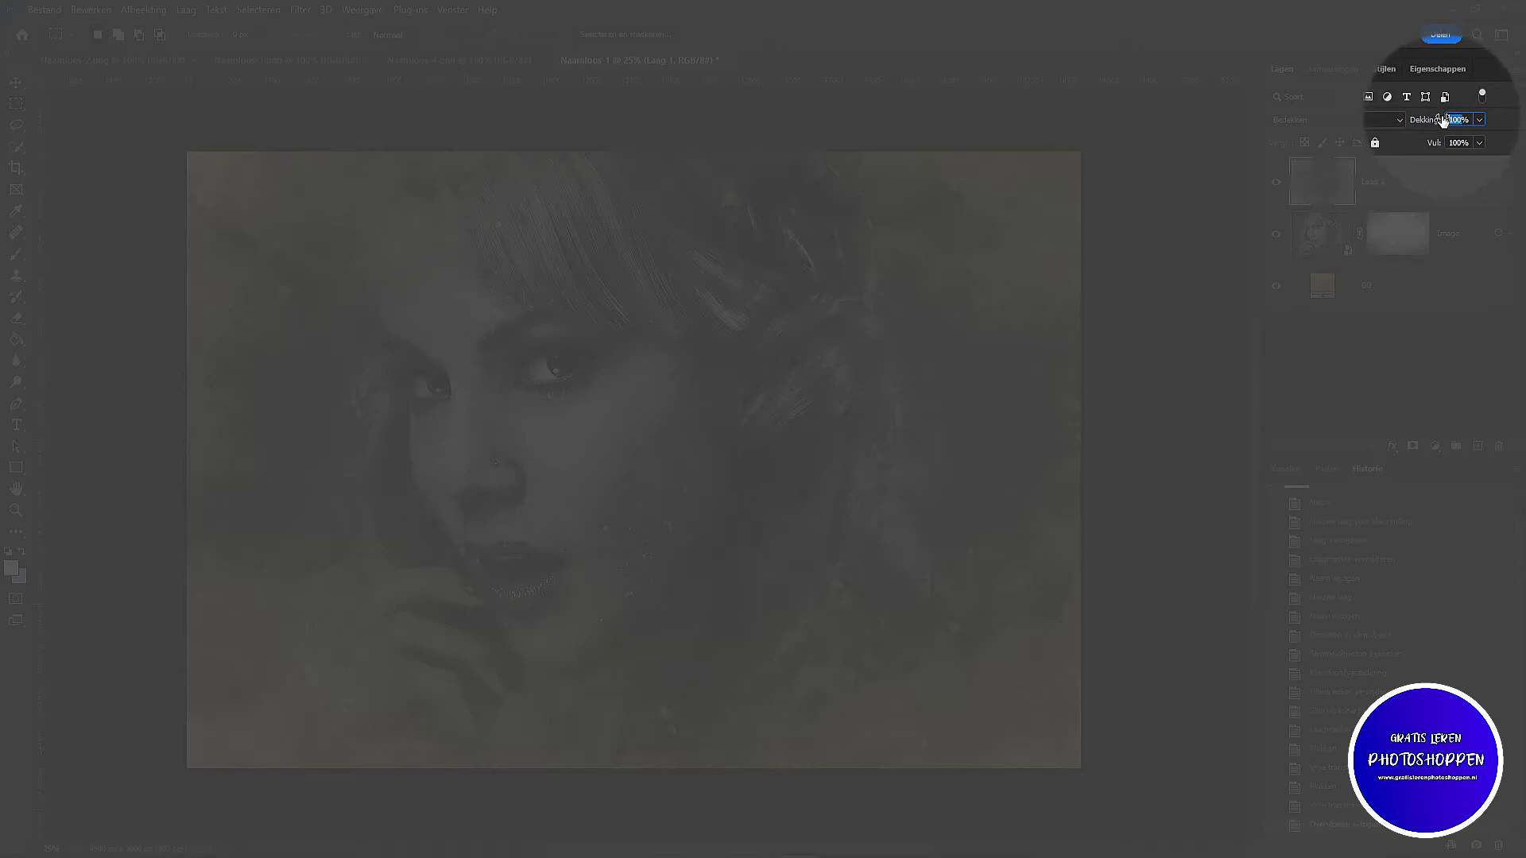
{"action": "type", "text": "85"}
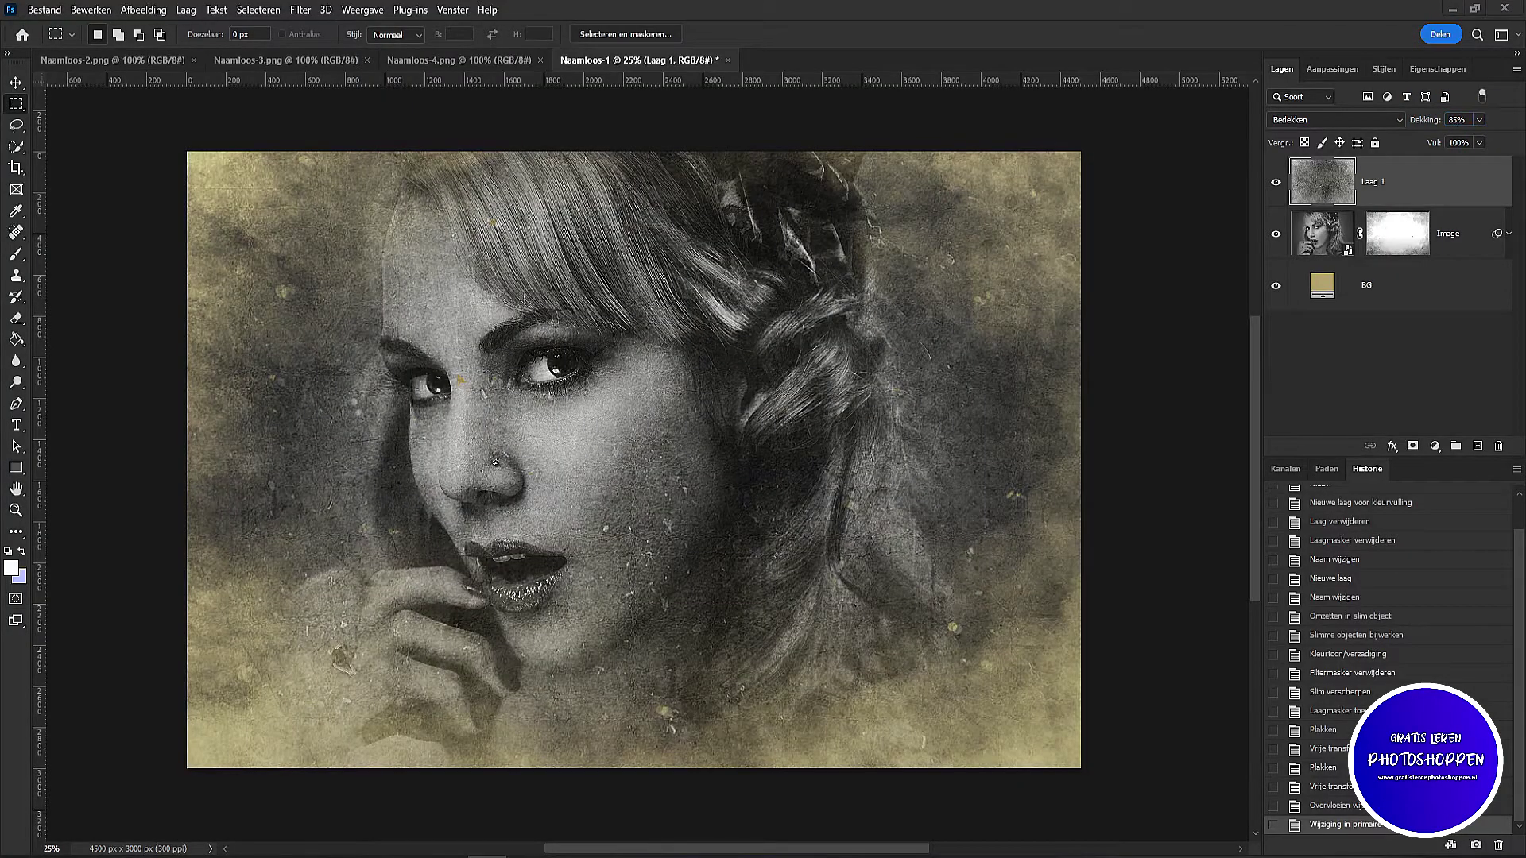
{"action": "left_click", "coordinate": [109, 57]}
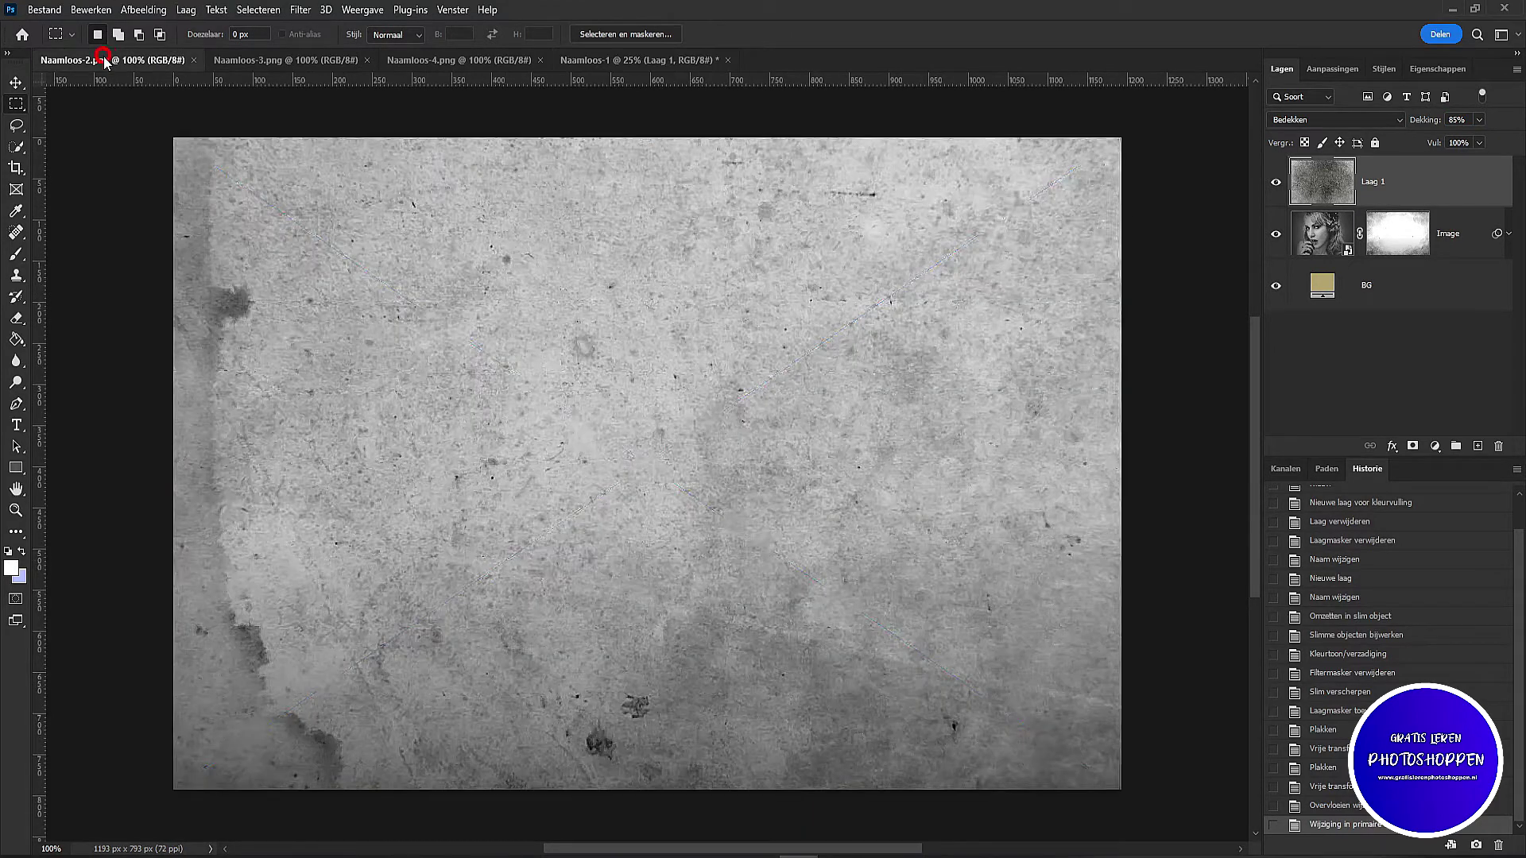
Step: Move the second grunge texture into the portrait as Laag 2, scaled up to fill the canvas
{"action": "key", "text": "ctrl+a"}
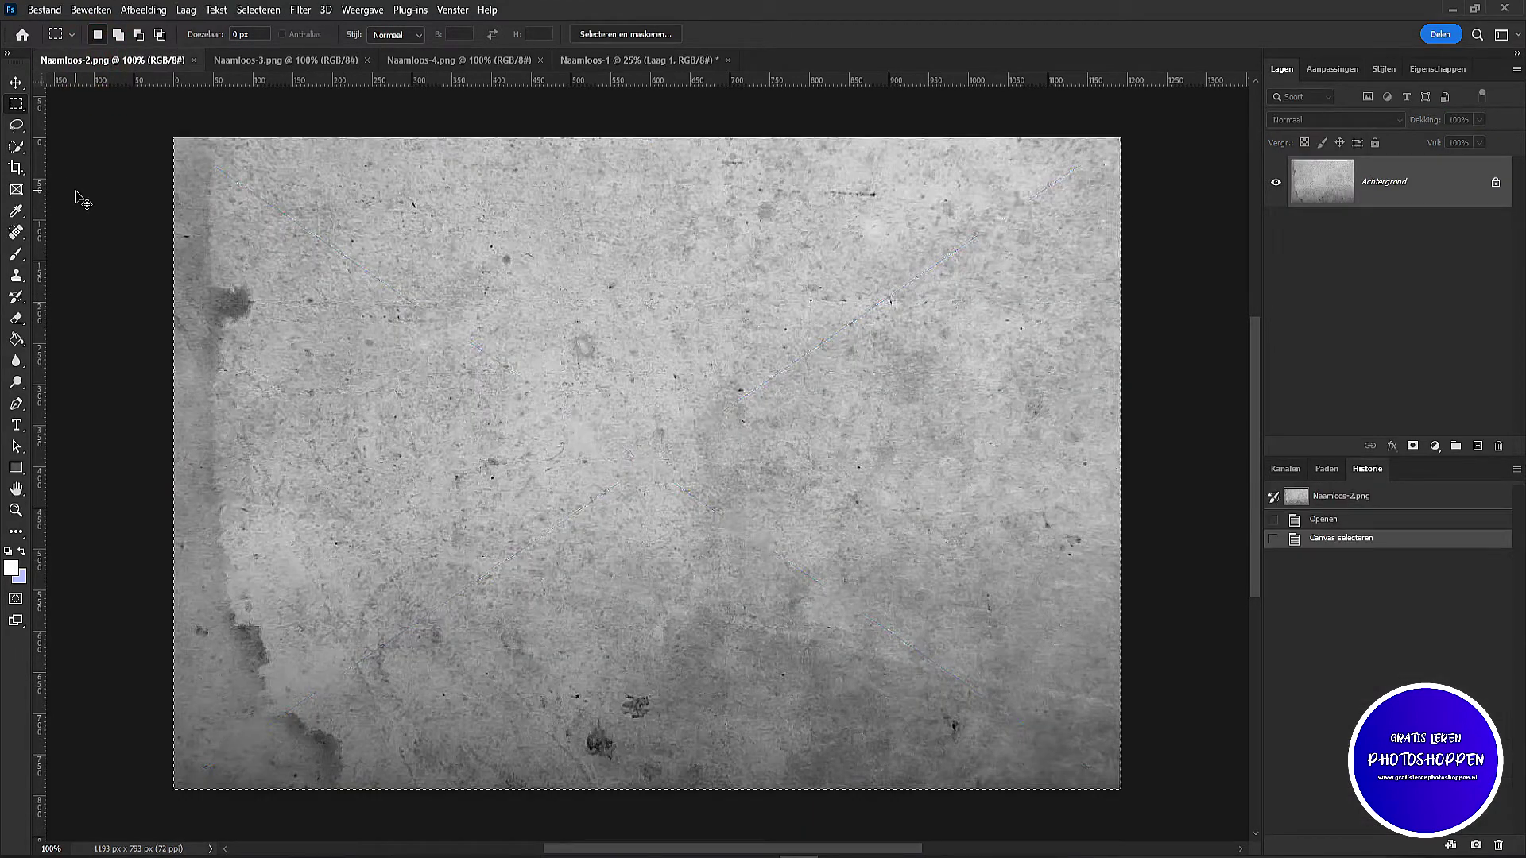
{"action": "key", "text": "ctrl+x"}
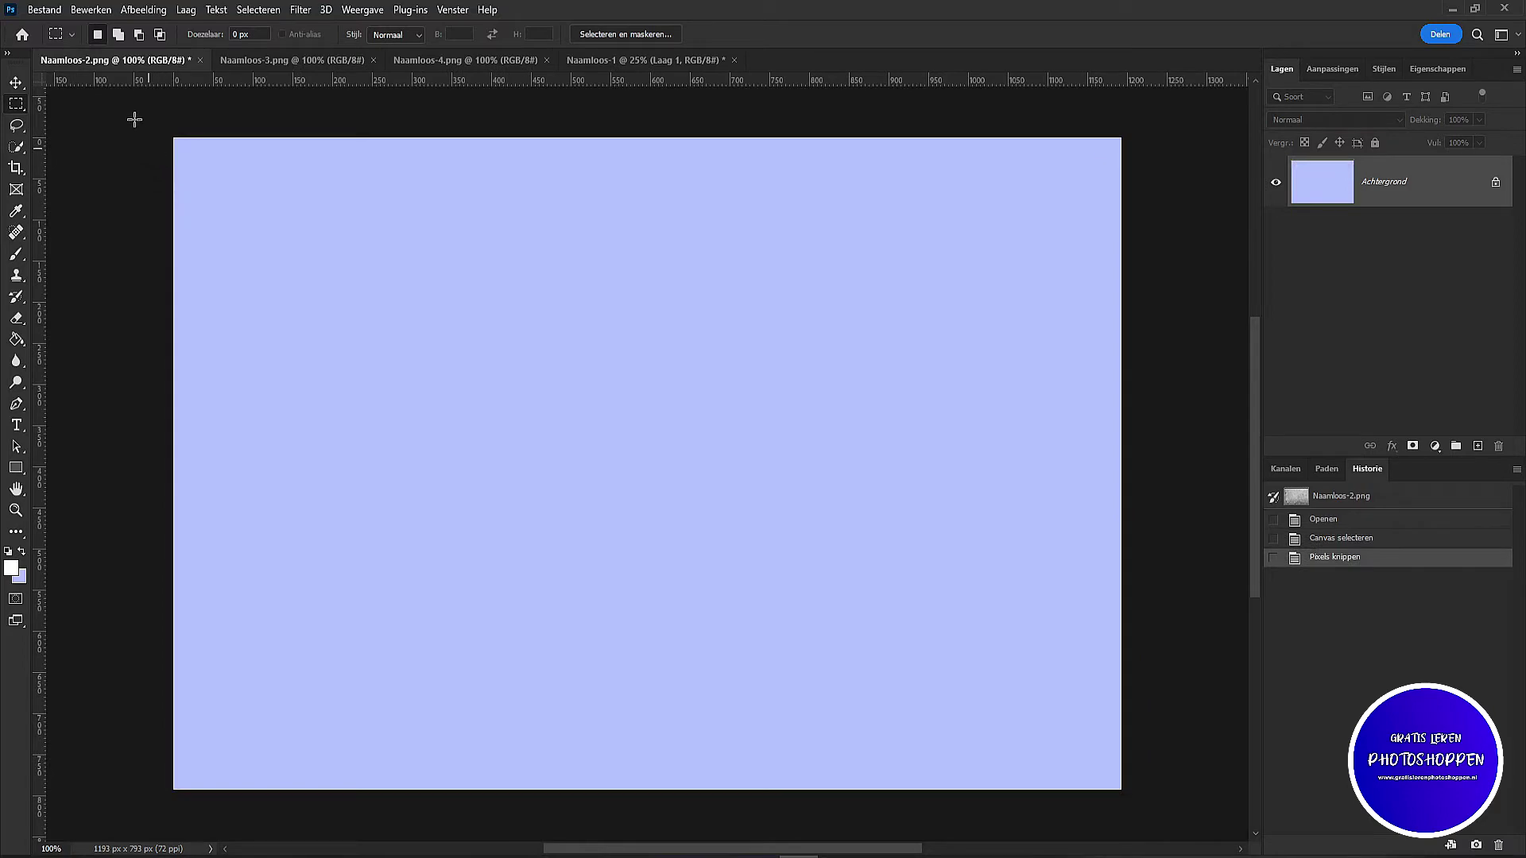
{"action": "left_click", "coordinate": [200, 60]}
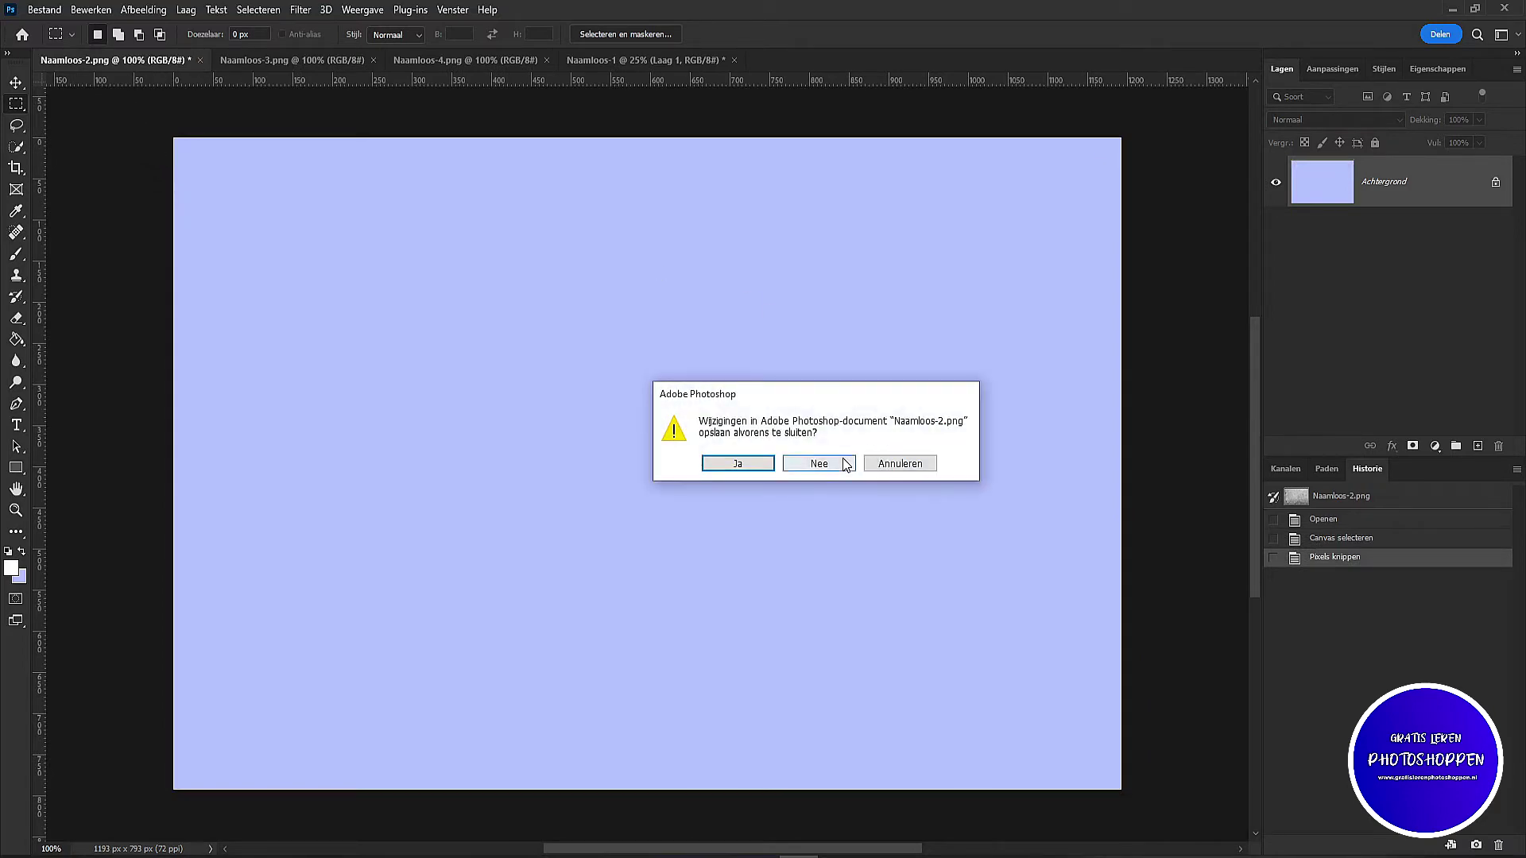
{"action": "left_click", "coordinate": [822, 461]}
{"action": "key", "text": "ctrl+v"}
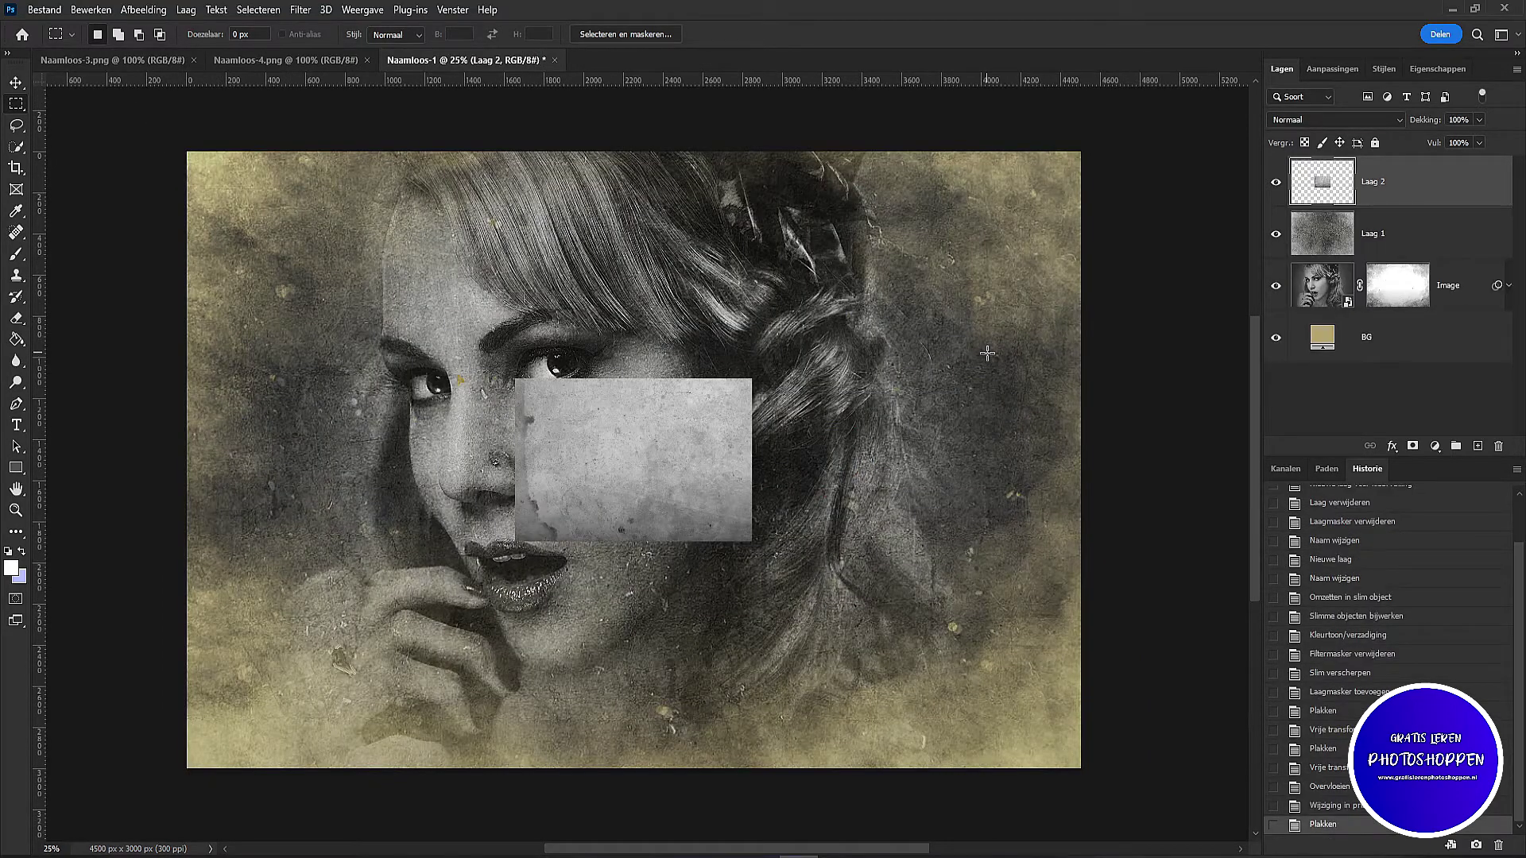
{"action": "key", "text": "ctrl+t"}
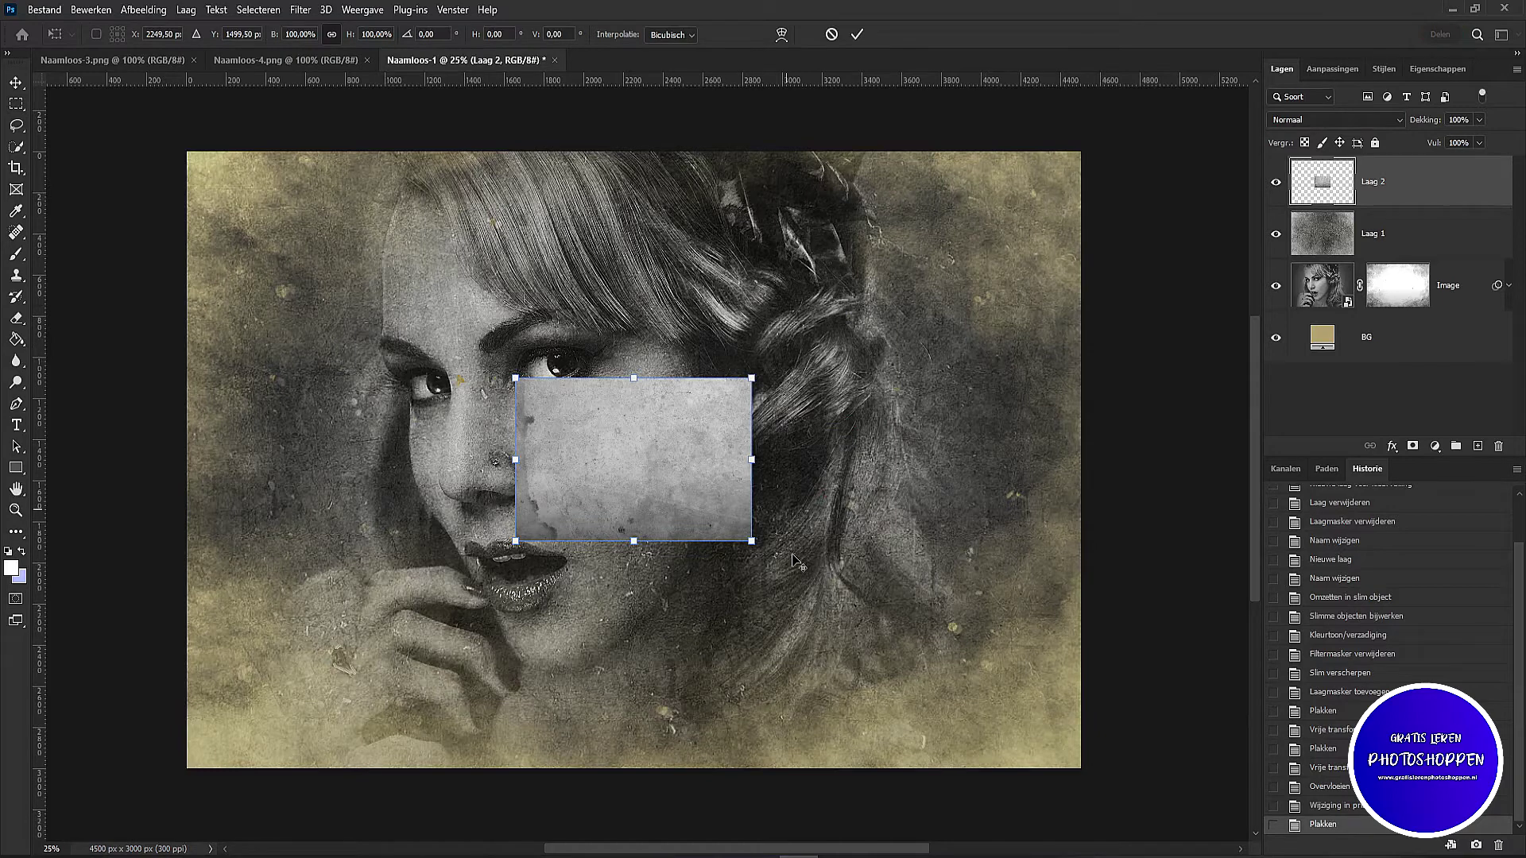
{"action": "left_click_drag", "start_coordinate": [752, 541], "coordinate": [1089, 756]}
{"action": "double_click", "coordinate": [918, 636]}
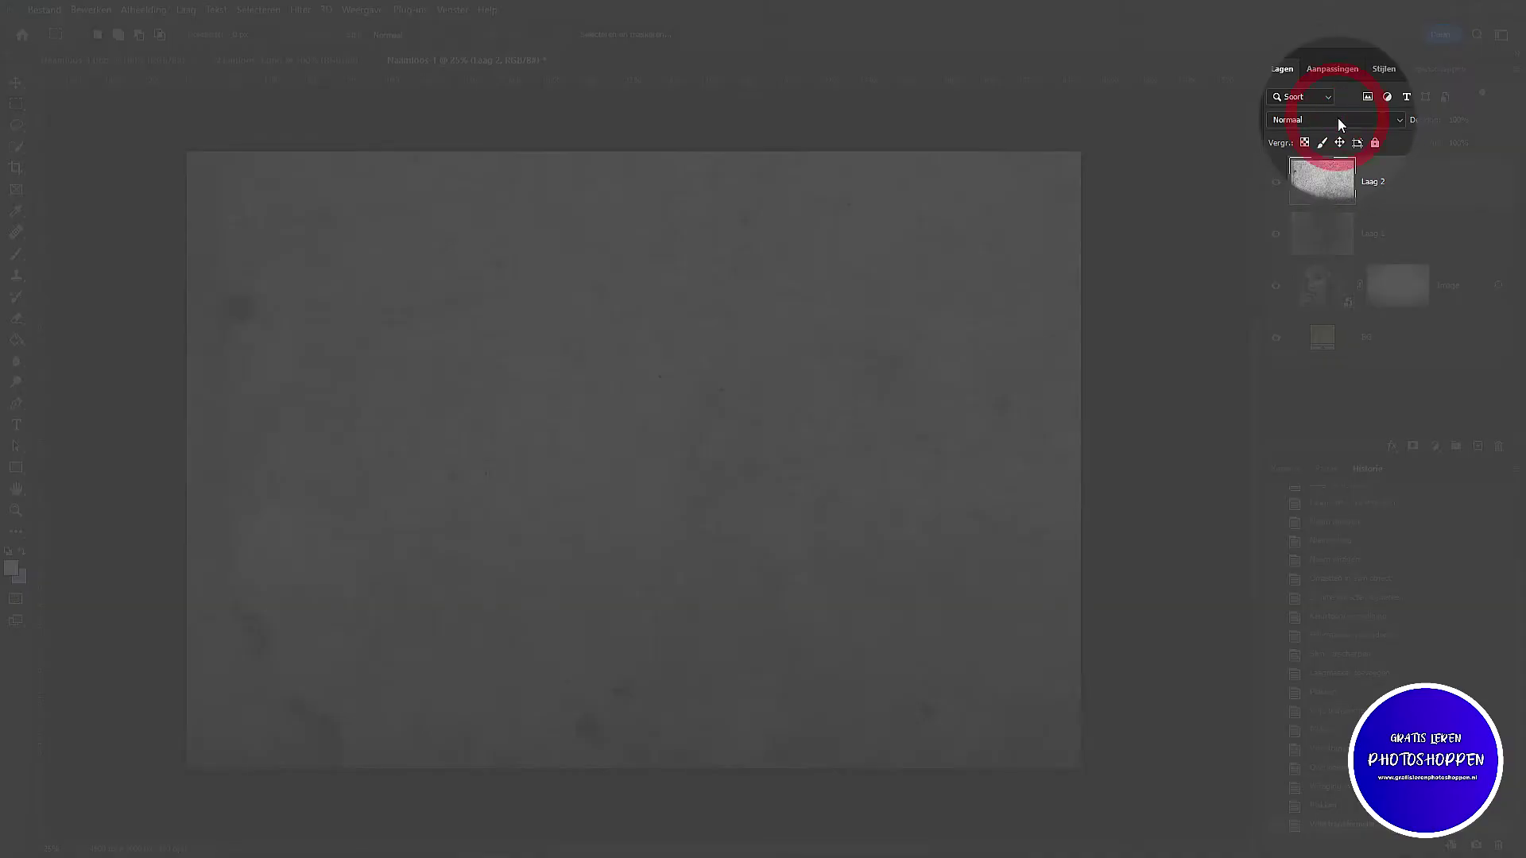
Step: Blend Laag 2 with Bedekken at 60% opacity
{"action": "left_click", "coordinate": [1398, 121]}
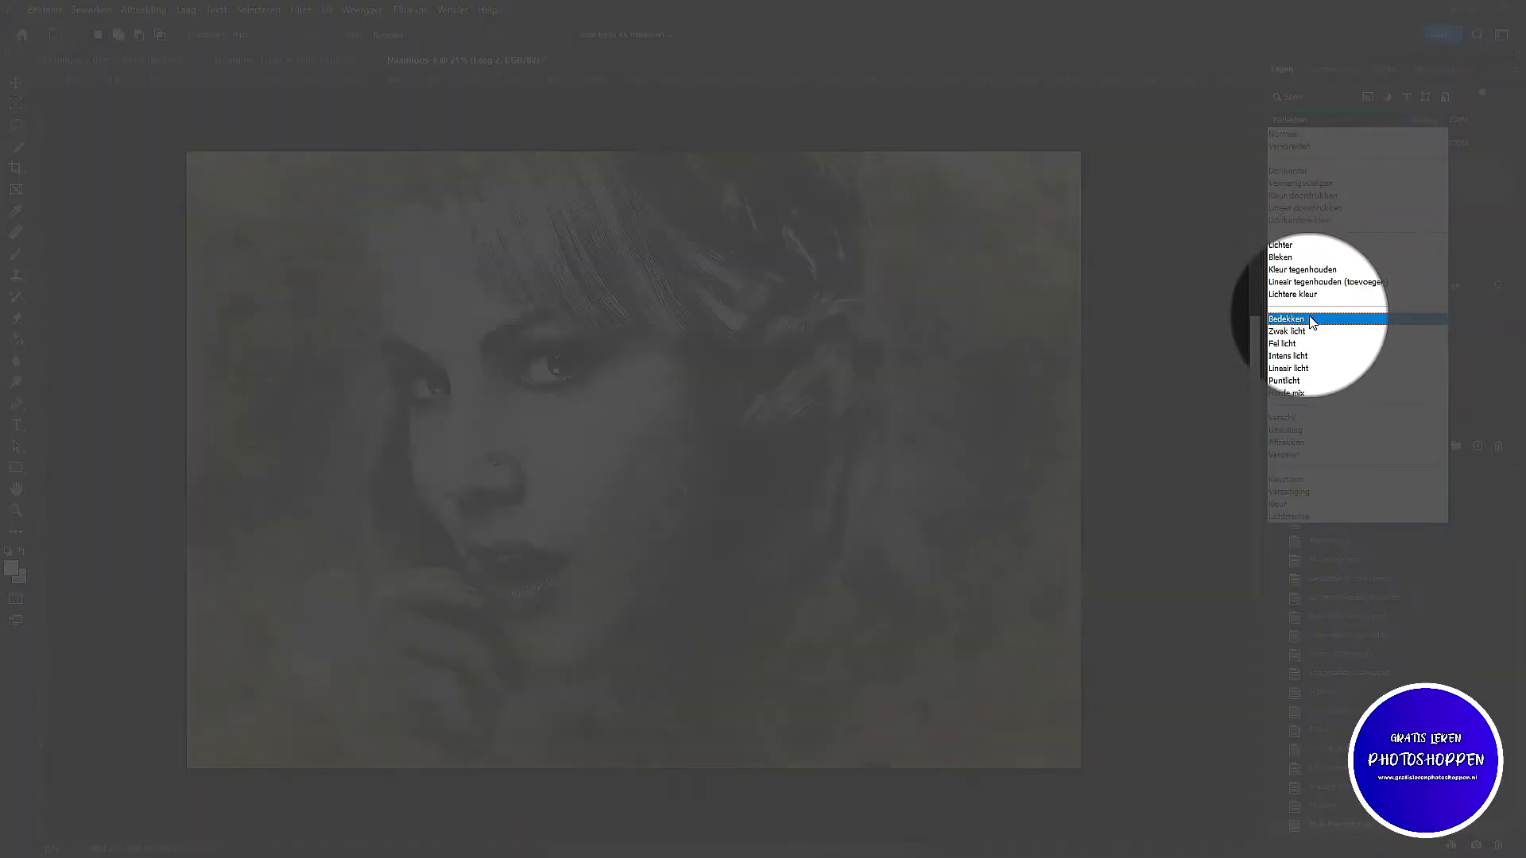
{"action": "left_click", "coordinate": [1312, 322]}
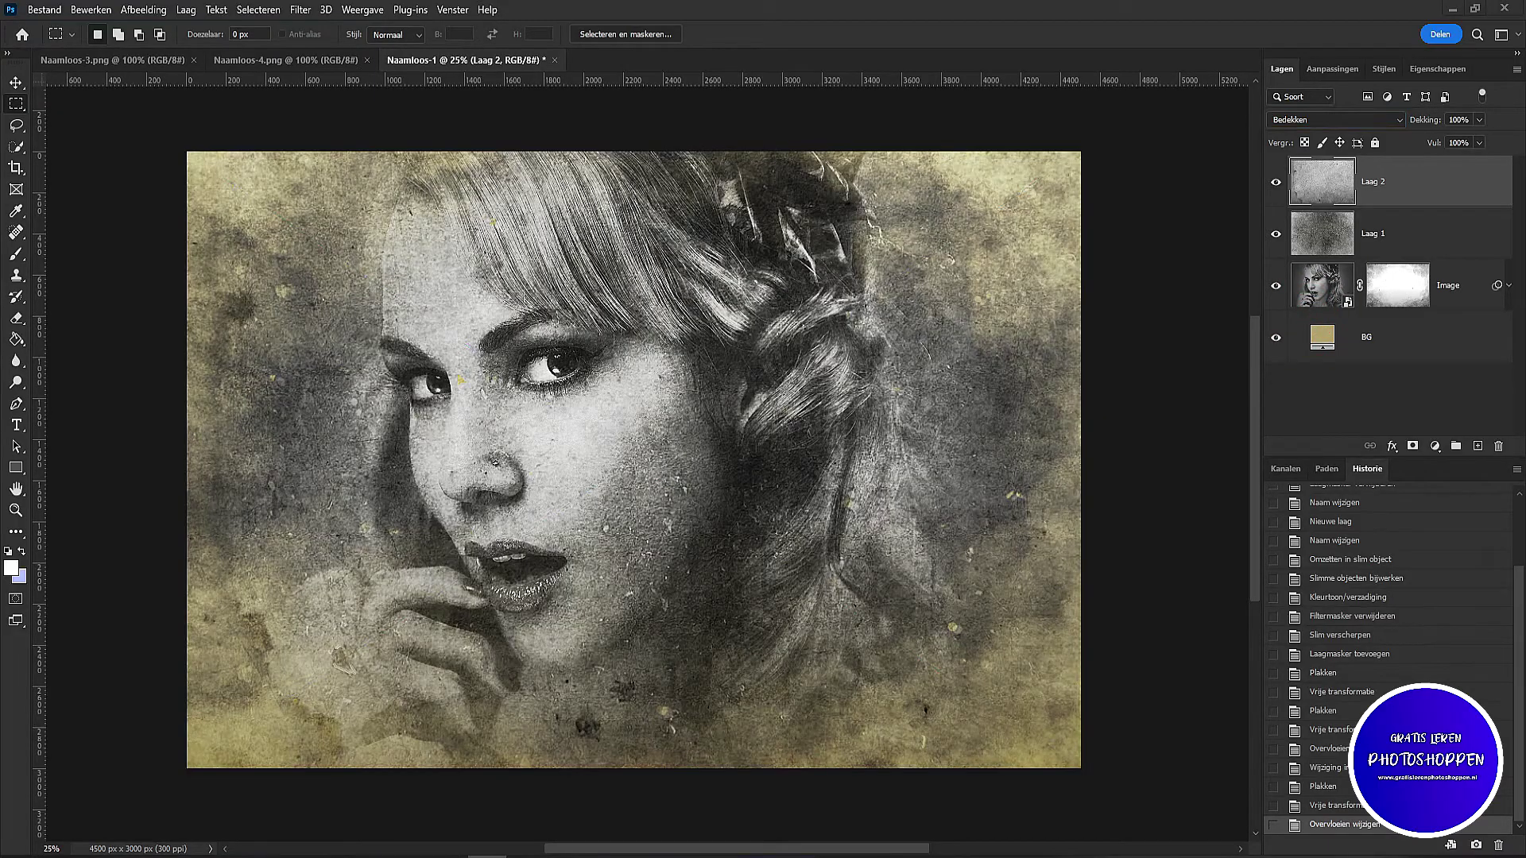
{"action": "left_click", "coordinate": [1479, 119]}
{"action": "left_click_drag", "start_coordinate": [1474, 142], "coordinate": [1386, 141]}
{"action": "type", "text": "60"}
{"action": "key", "text": "Return"}
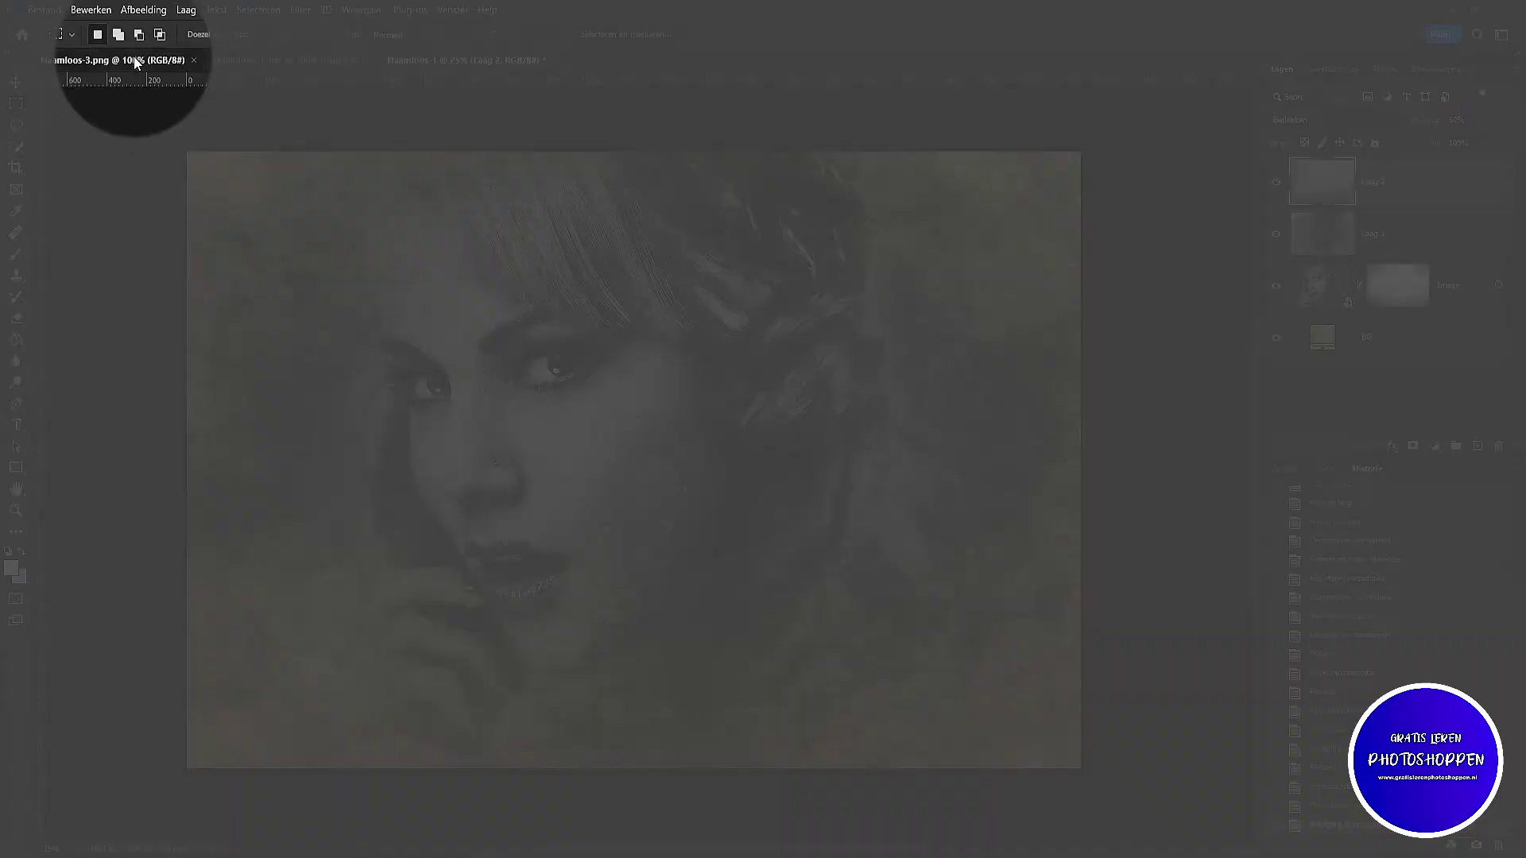
{"action": "left_click", "coordinate": [134, 58]}
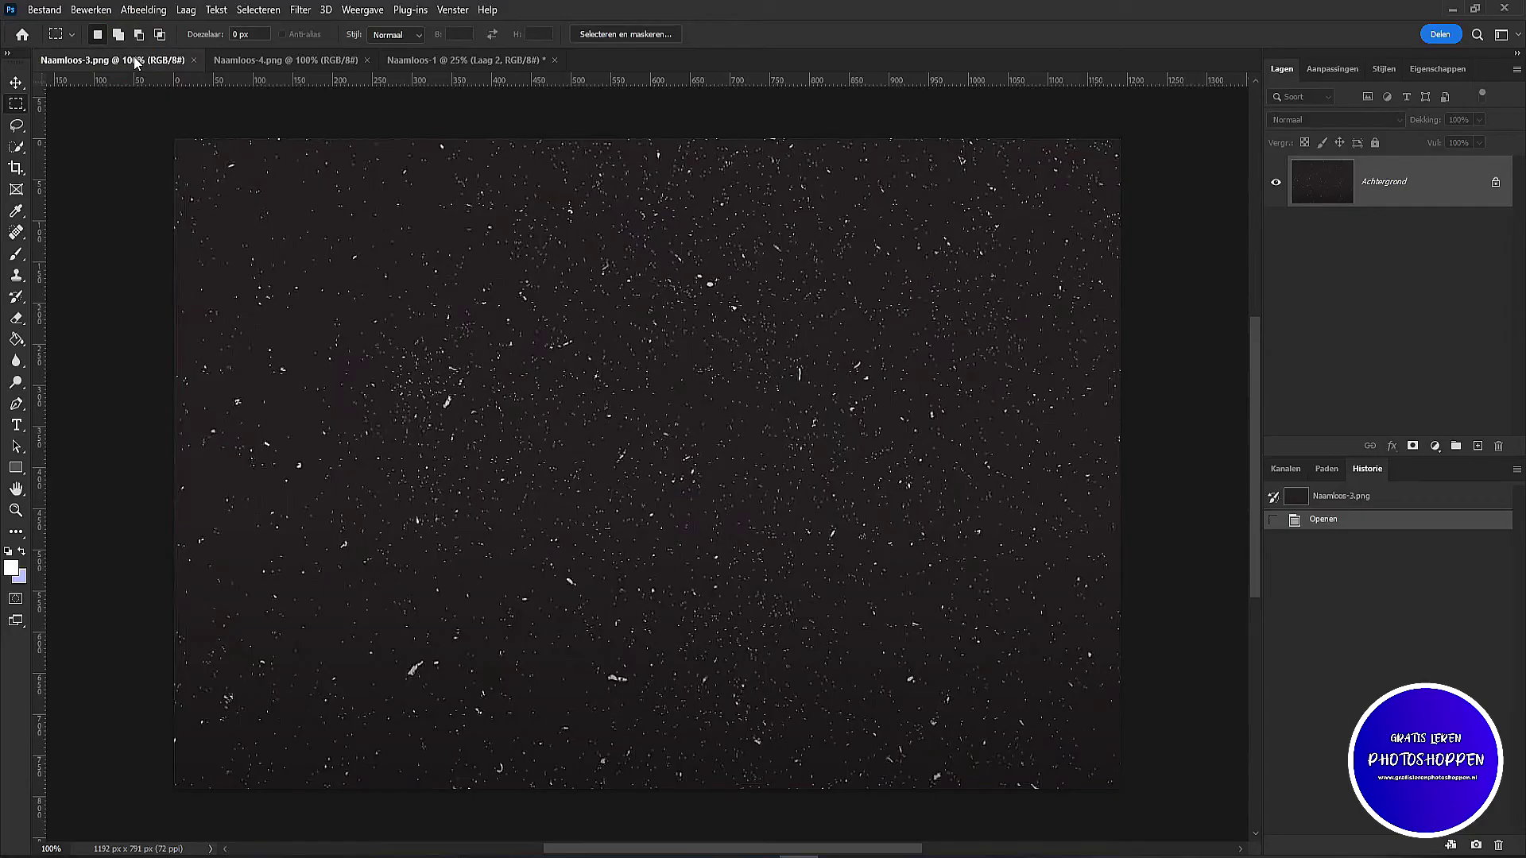
Step: Move the speckle texture into the portrait as Laag 3, enlarged to cover the canvas
{"action": "key", "text": "ctrl+a"}
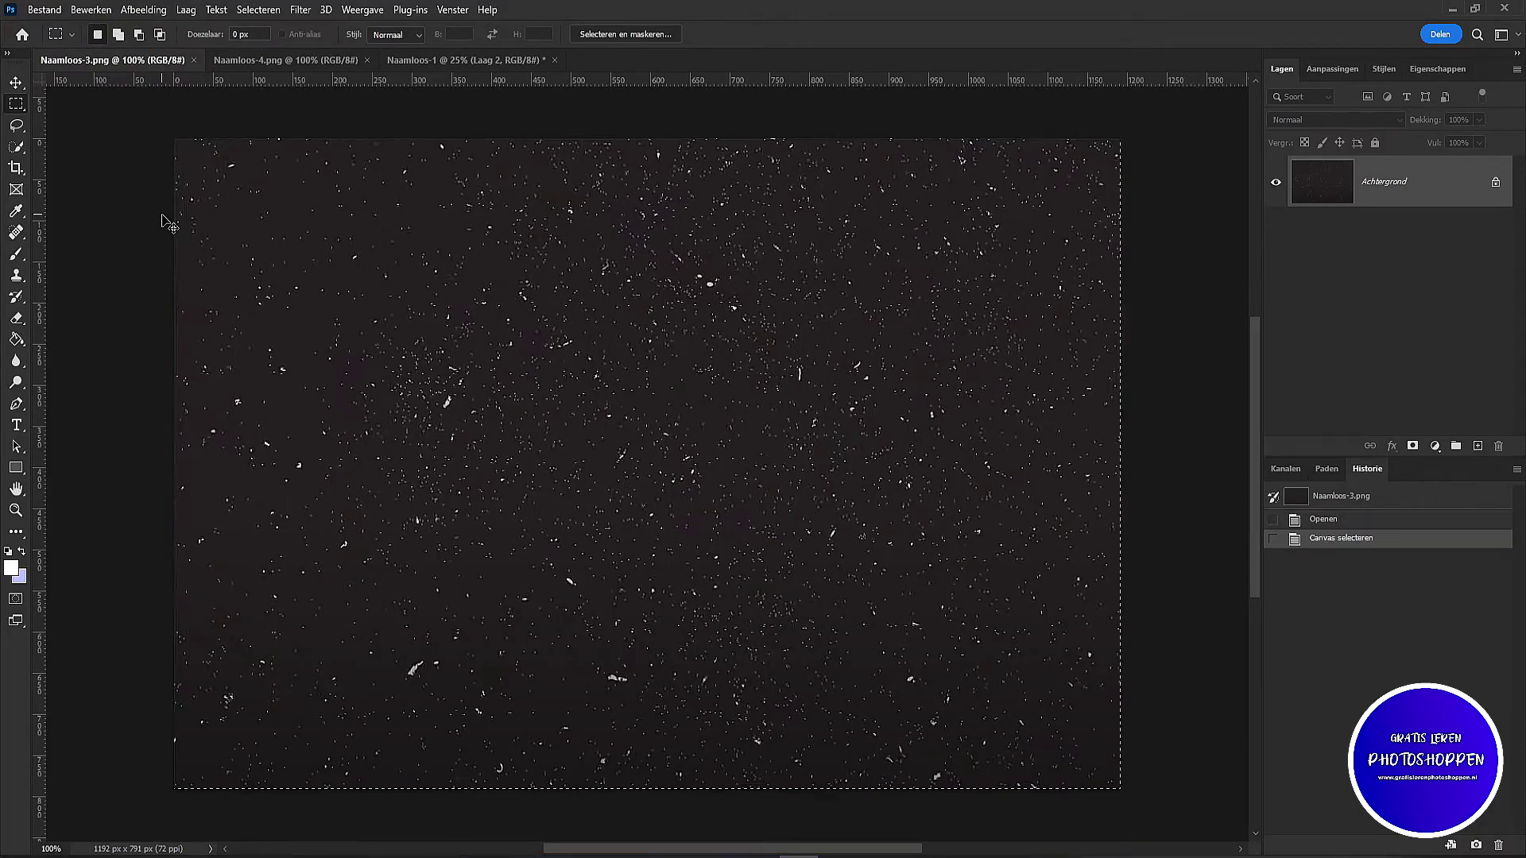
{"action": "key", "text": "ctrl+x"}
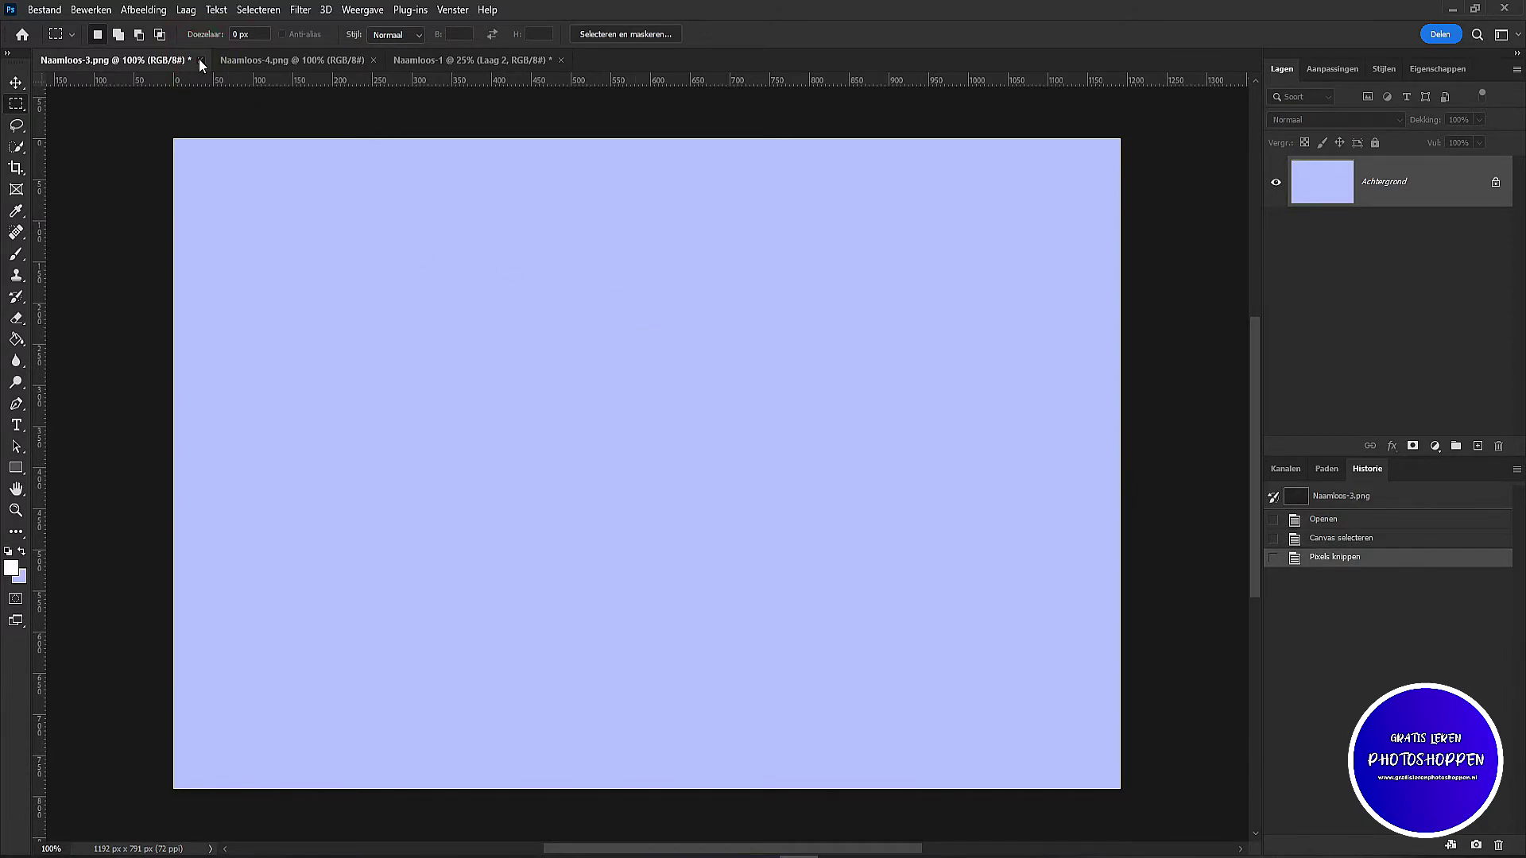
{"action": "left_click", "coordinate": [200, 62]}
{"action": "left_click", "coordinate": [831, 469]}
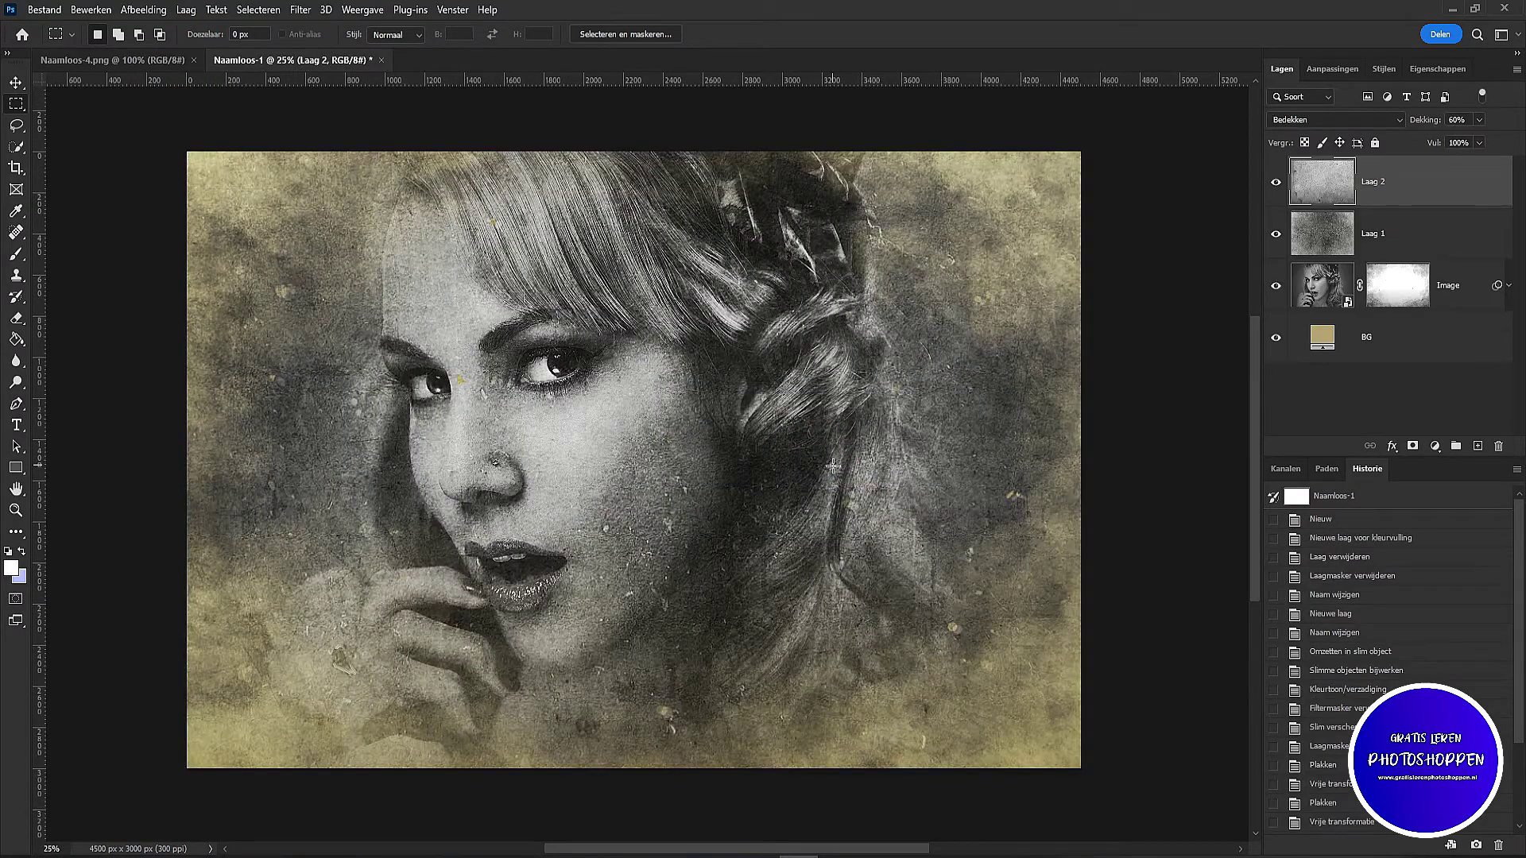
{"action": "key", "text": "ctrl+v"}
{"action": "key", "text": "ctrl+t"}
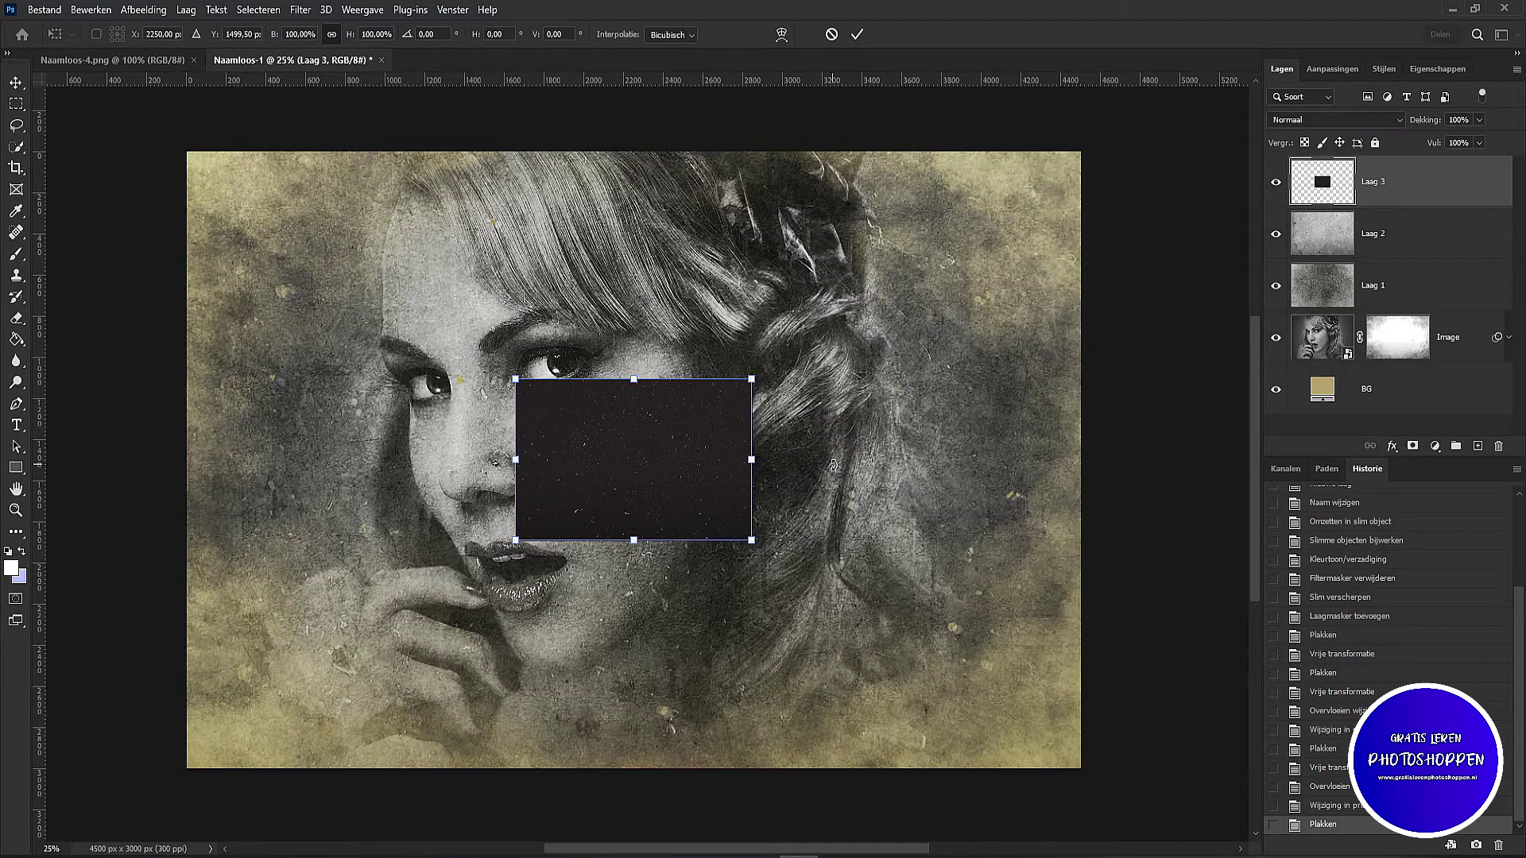
{"action": "left_click_drag", "start_coordinate": [751, 540], "coordinate": [1087, 771]}
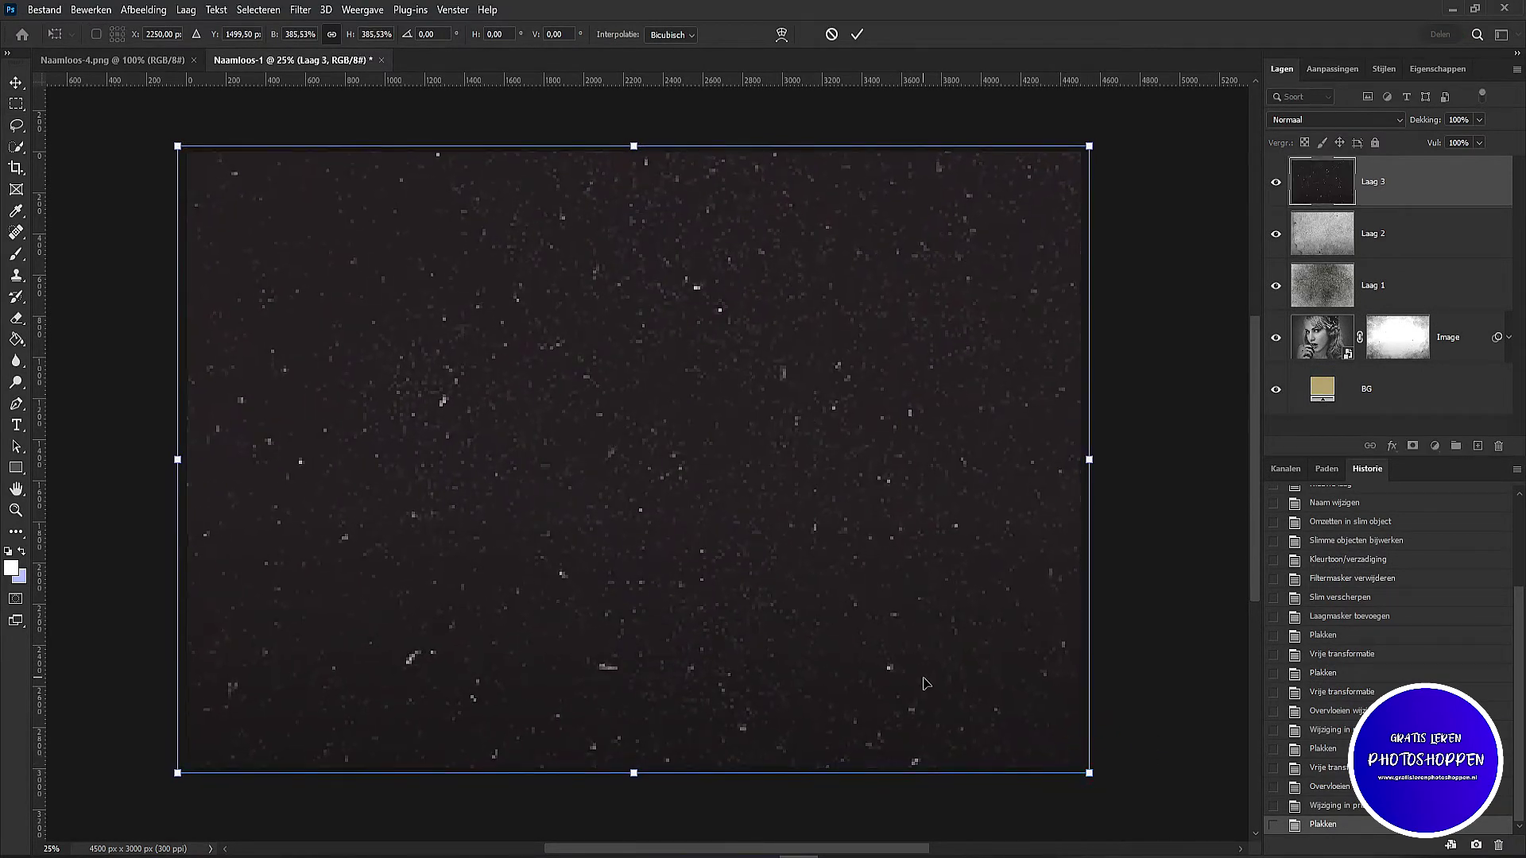
{"action": "key", "text": "Return"}
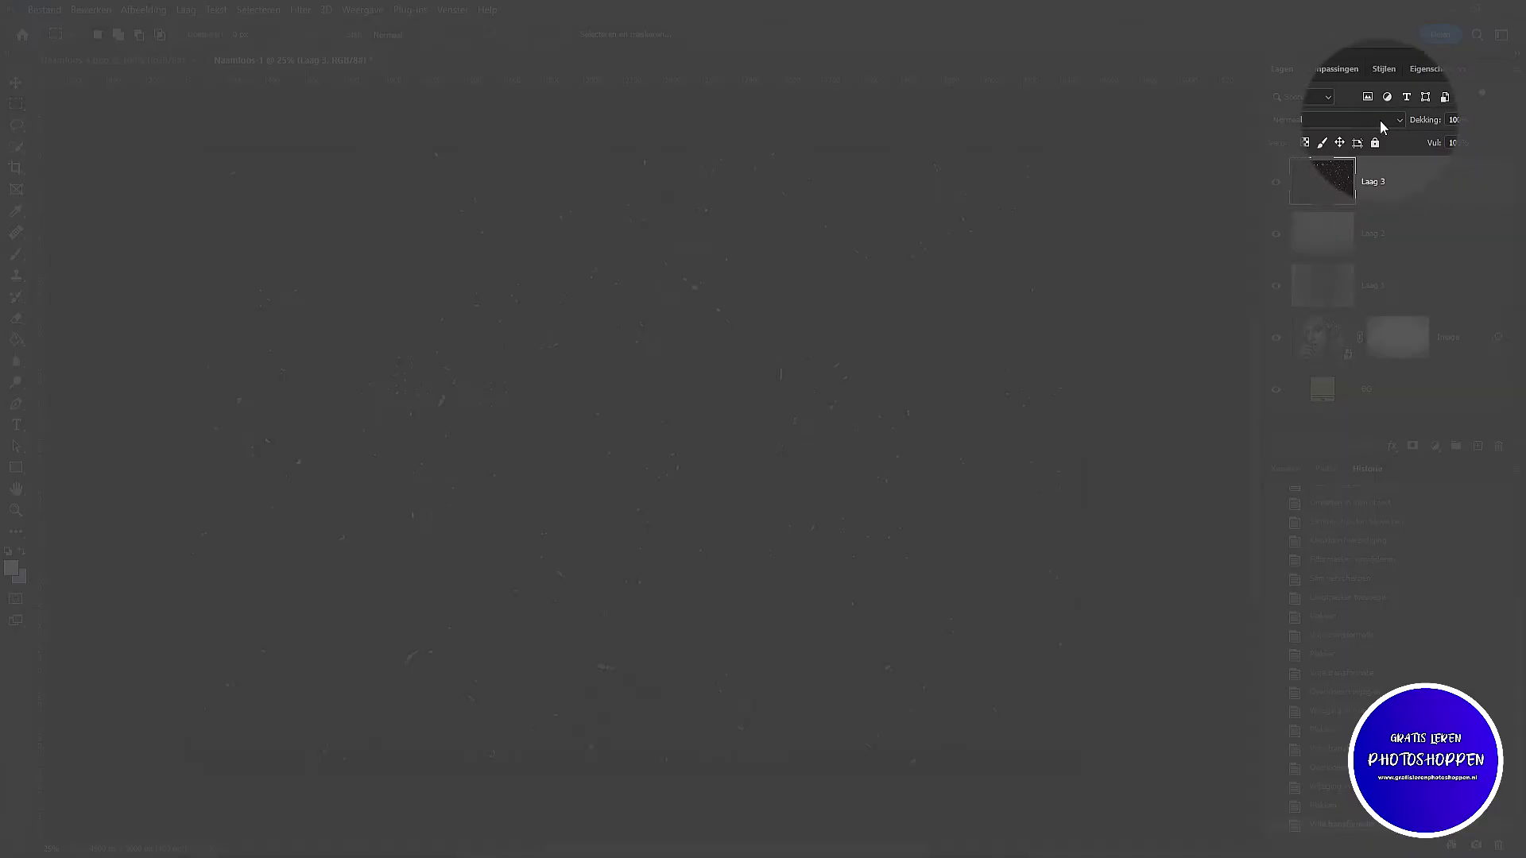
Step: Set Laag 3 to the Lichter blend mode at 50% opacity
{"action": "left_click", "coordinate": [1378, 121]}
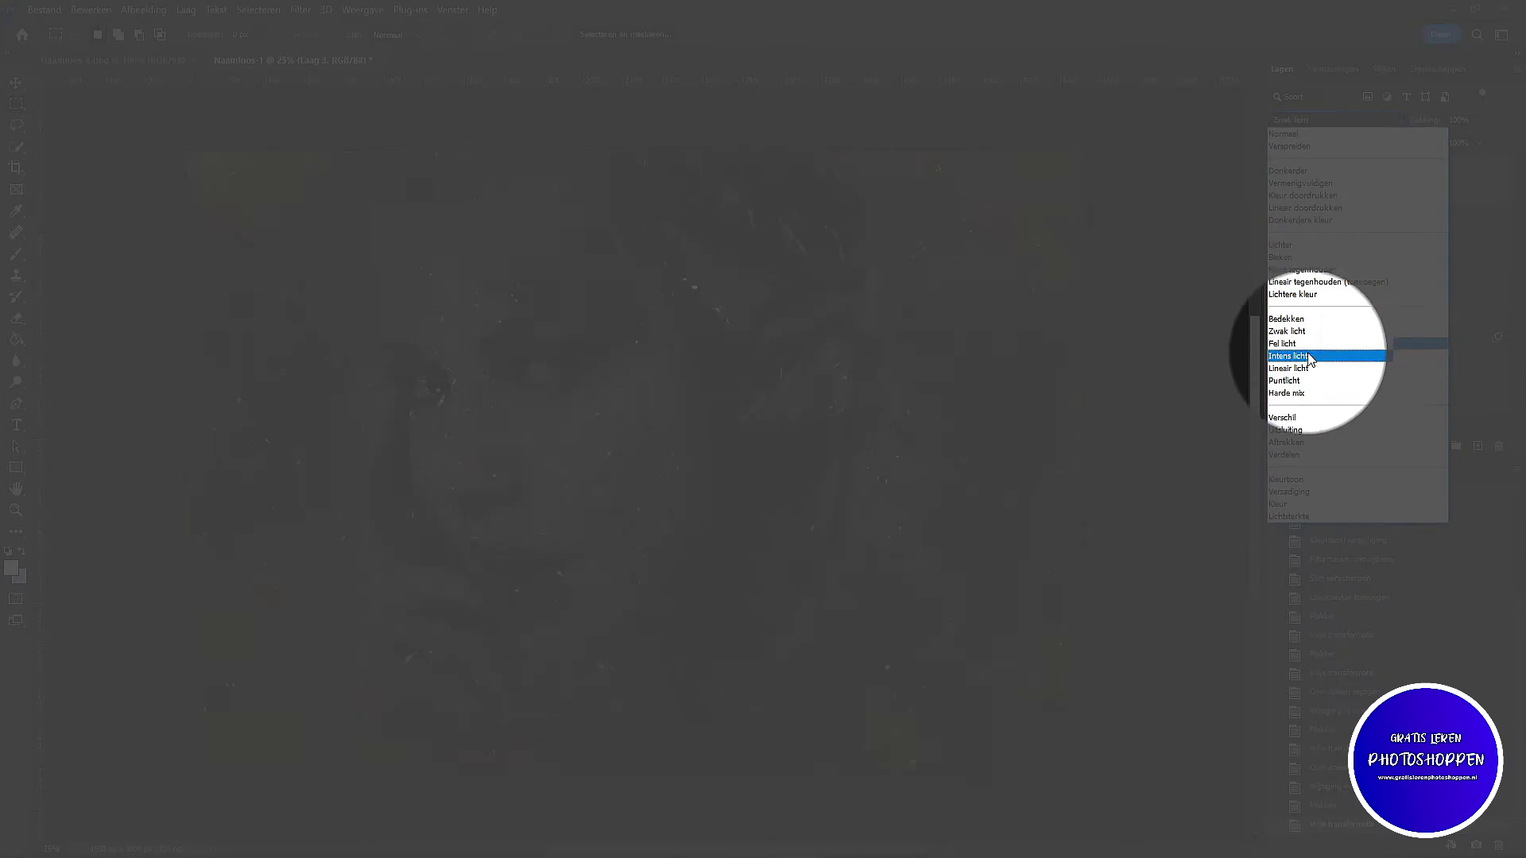
{"action": "left_click", "coordinate": [1295, 246]}
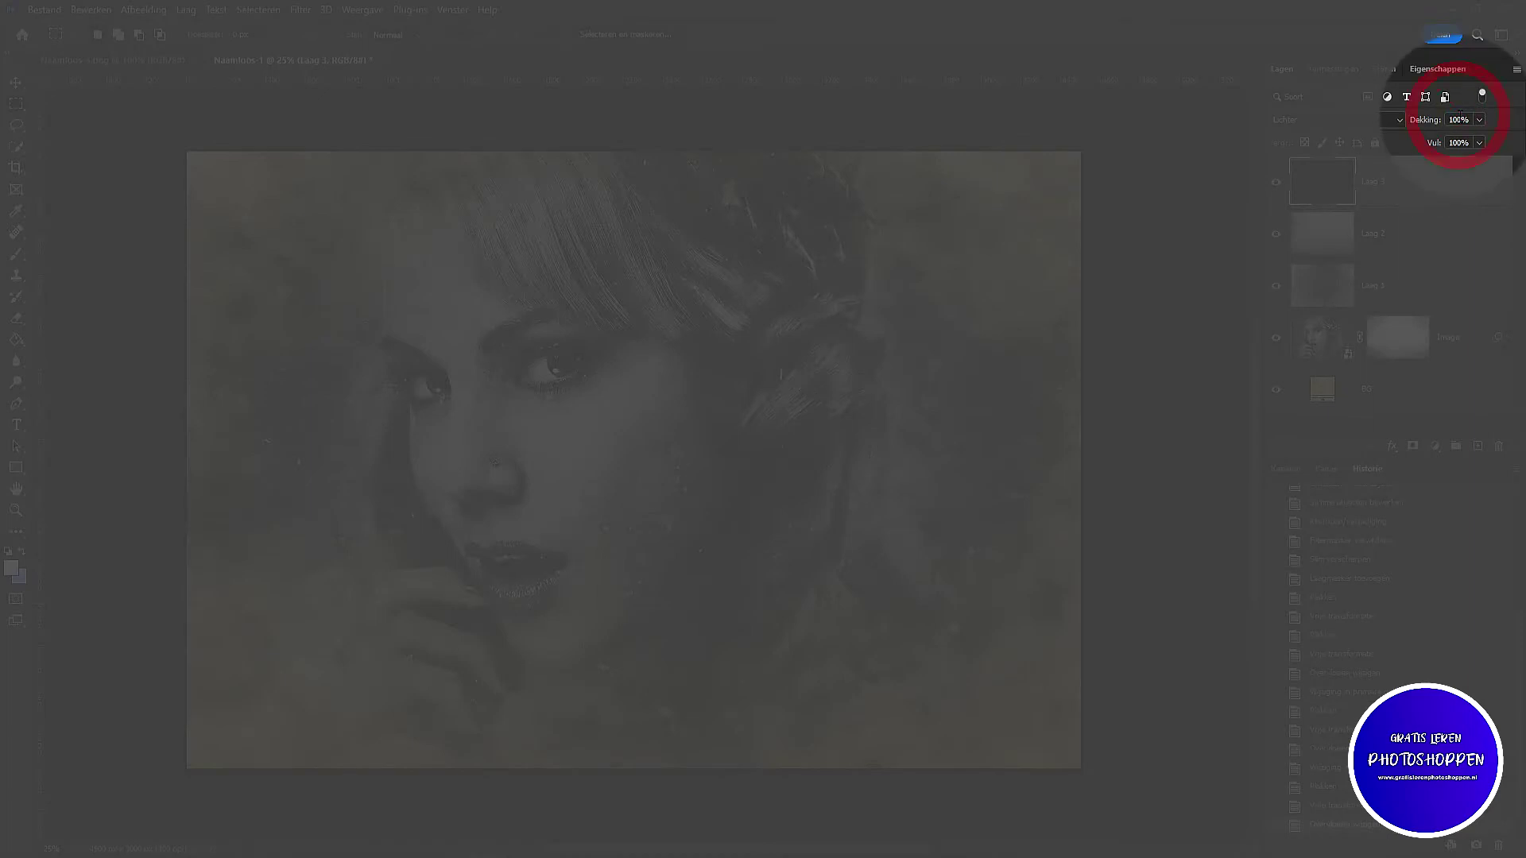
{"action": "left_click", "coordinate": [1434, 118]}
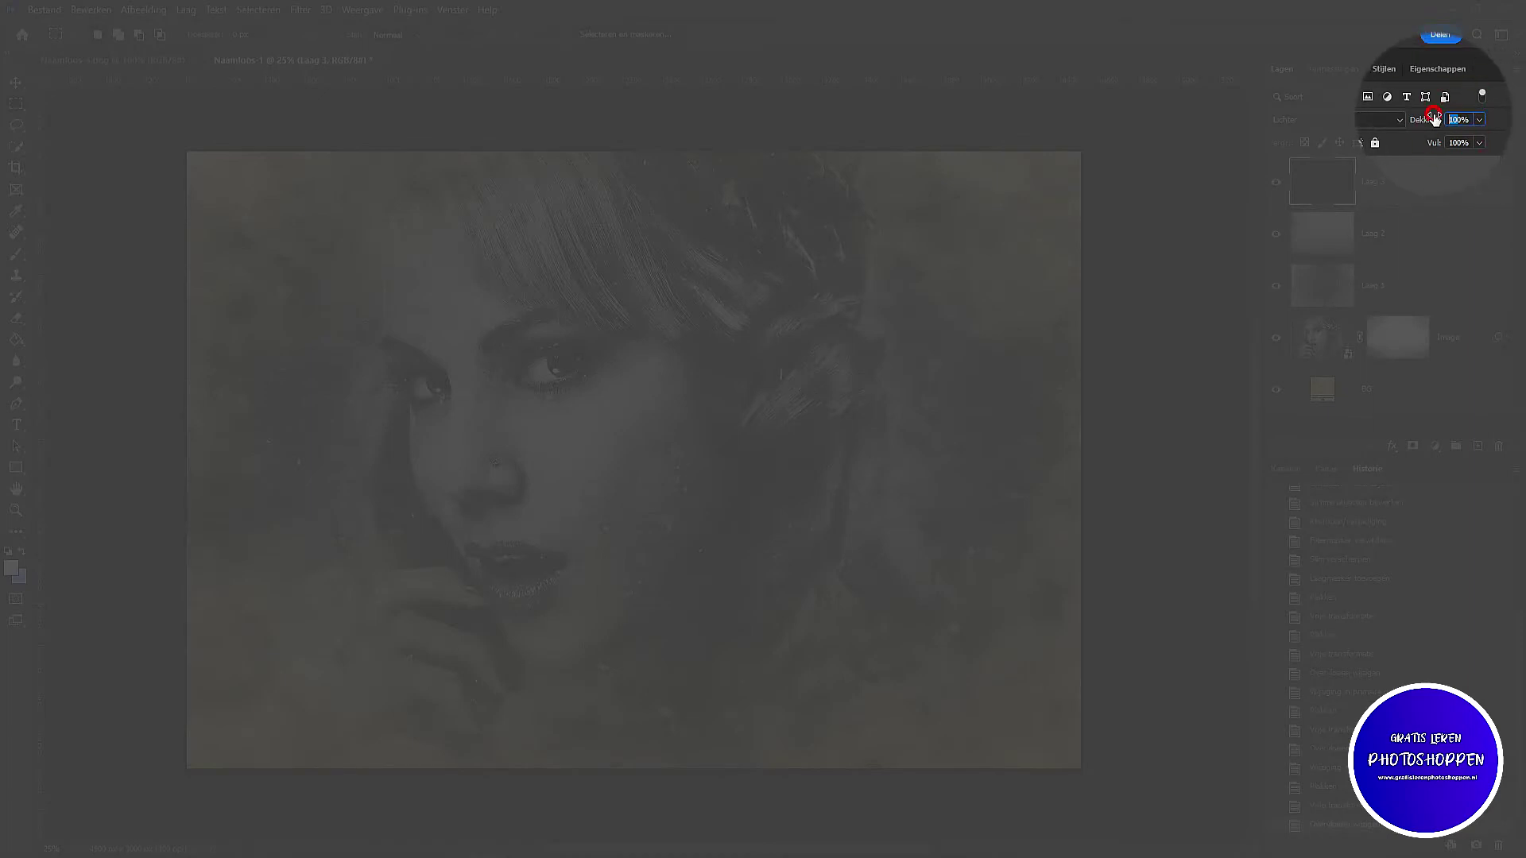
{"action": "type", "text": "50"}
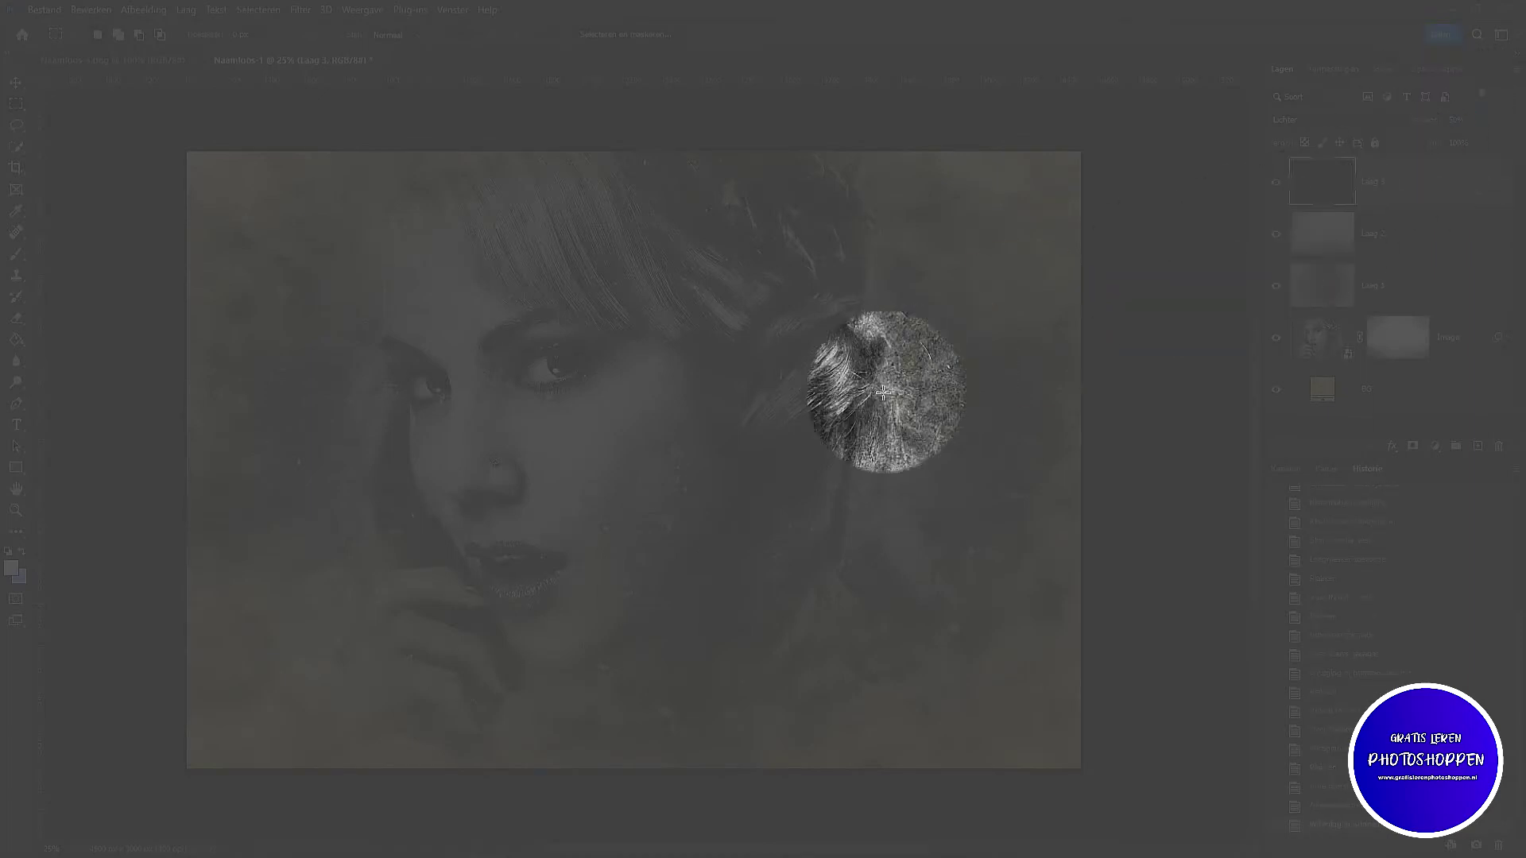
{"action": "key", "text": "Return"}
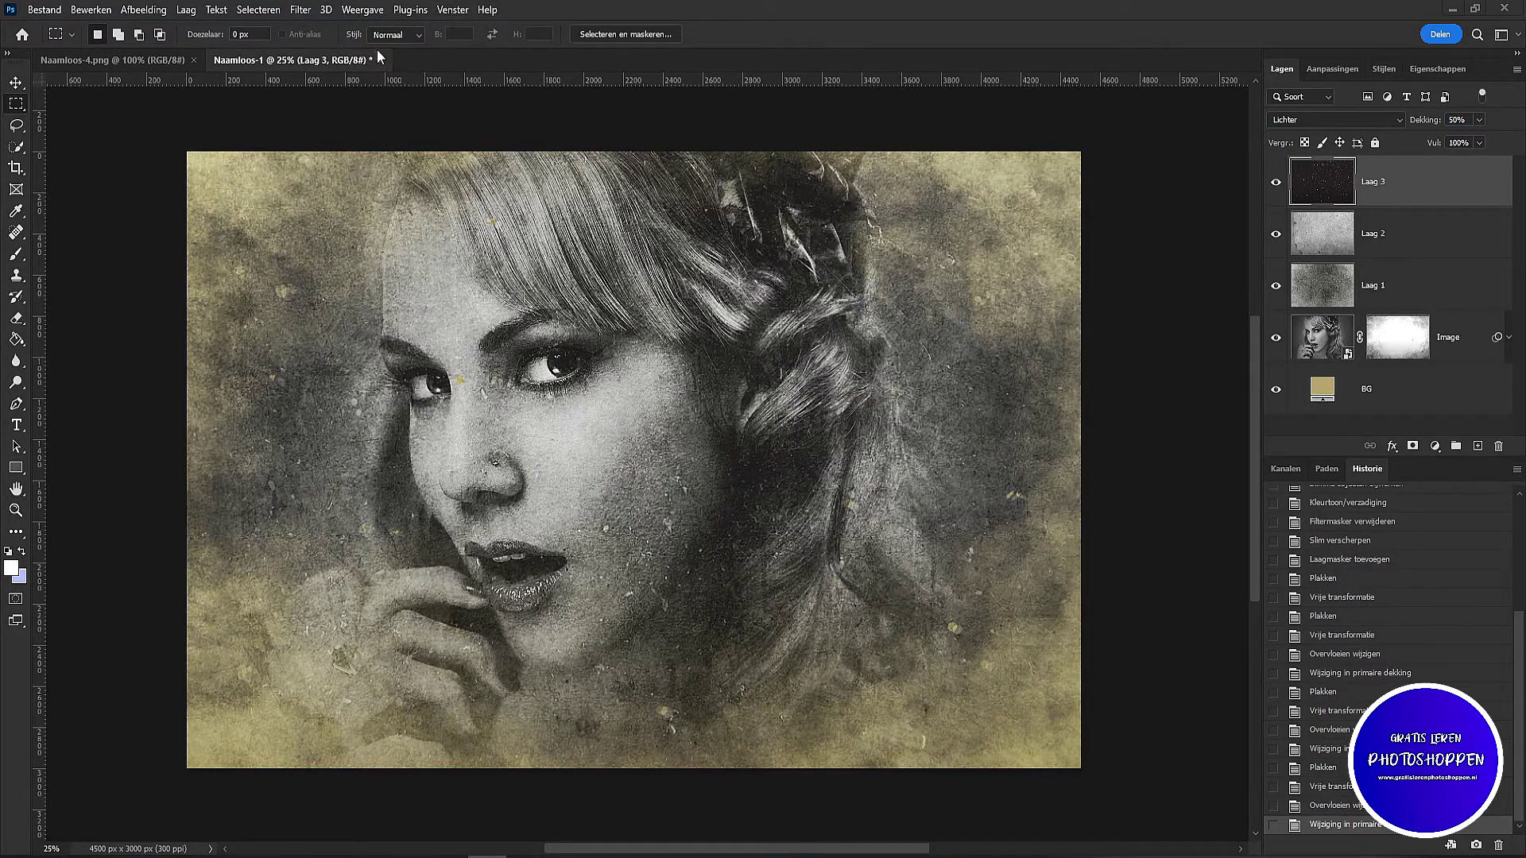
Step: Move the scratch texture from Naamloos-4.png into the portrait as Laag 4, closing the file unsaved, scaled to fill the canvas
{"action": "left_click", "coordinate": [130, 60]}
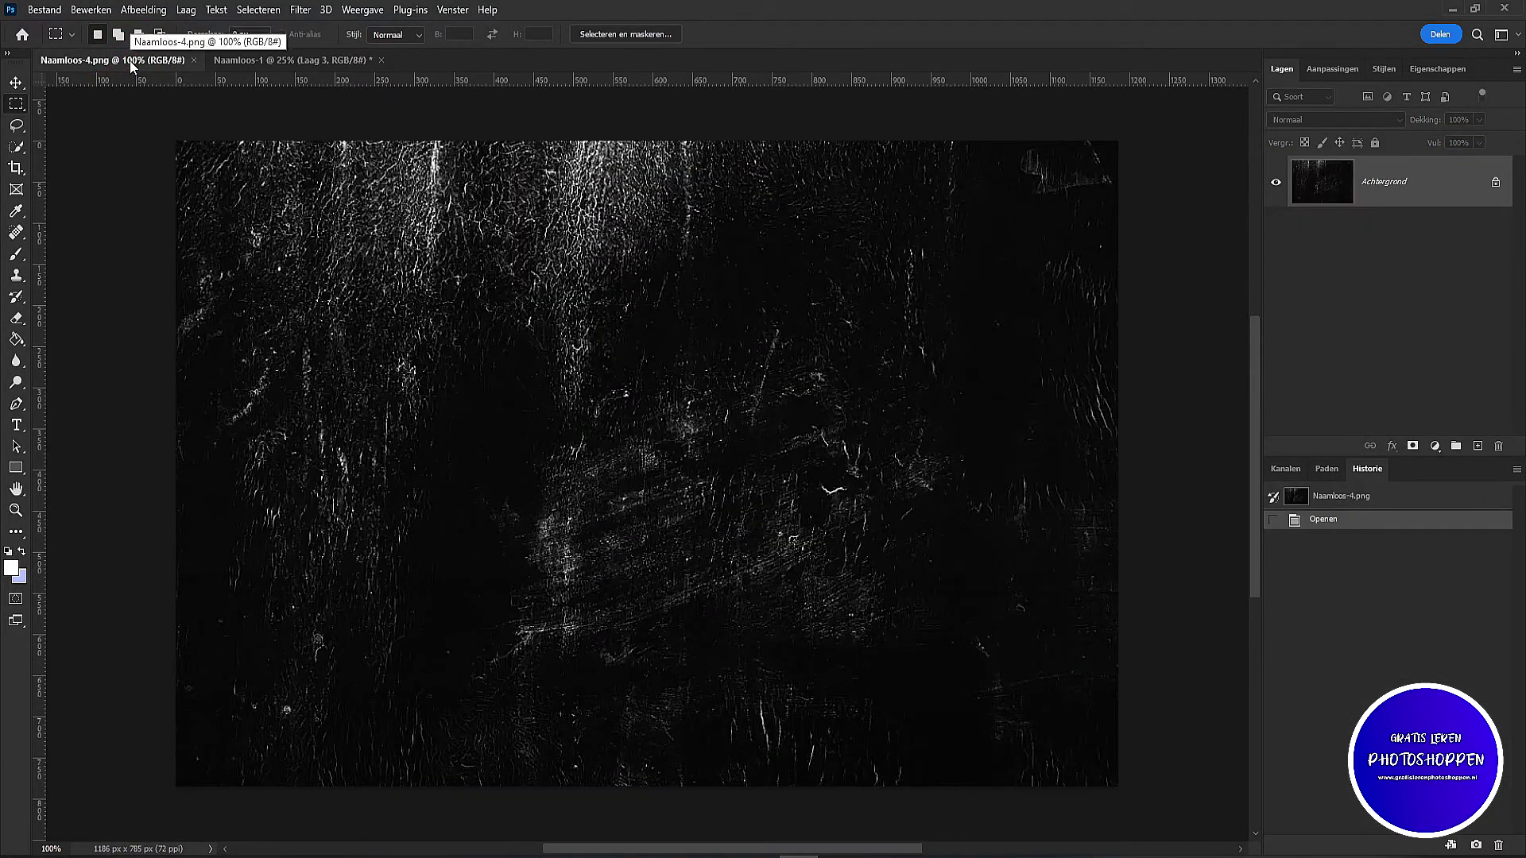
{"action": "key", "text": "ctrl+a"}
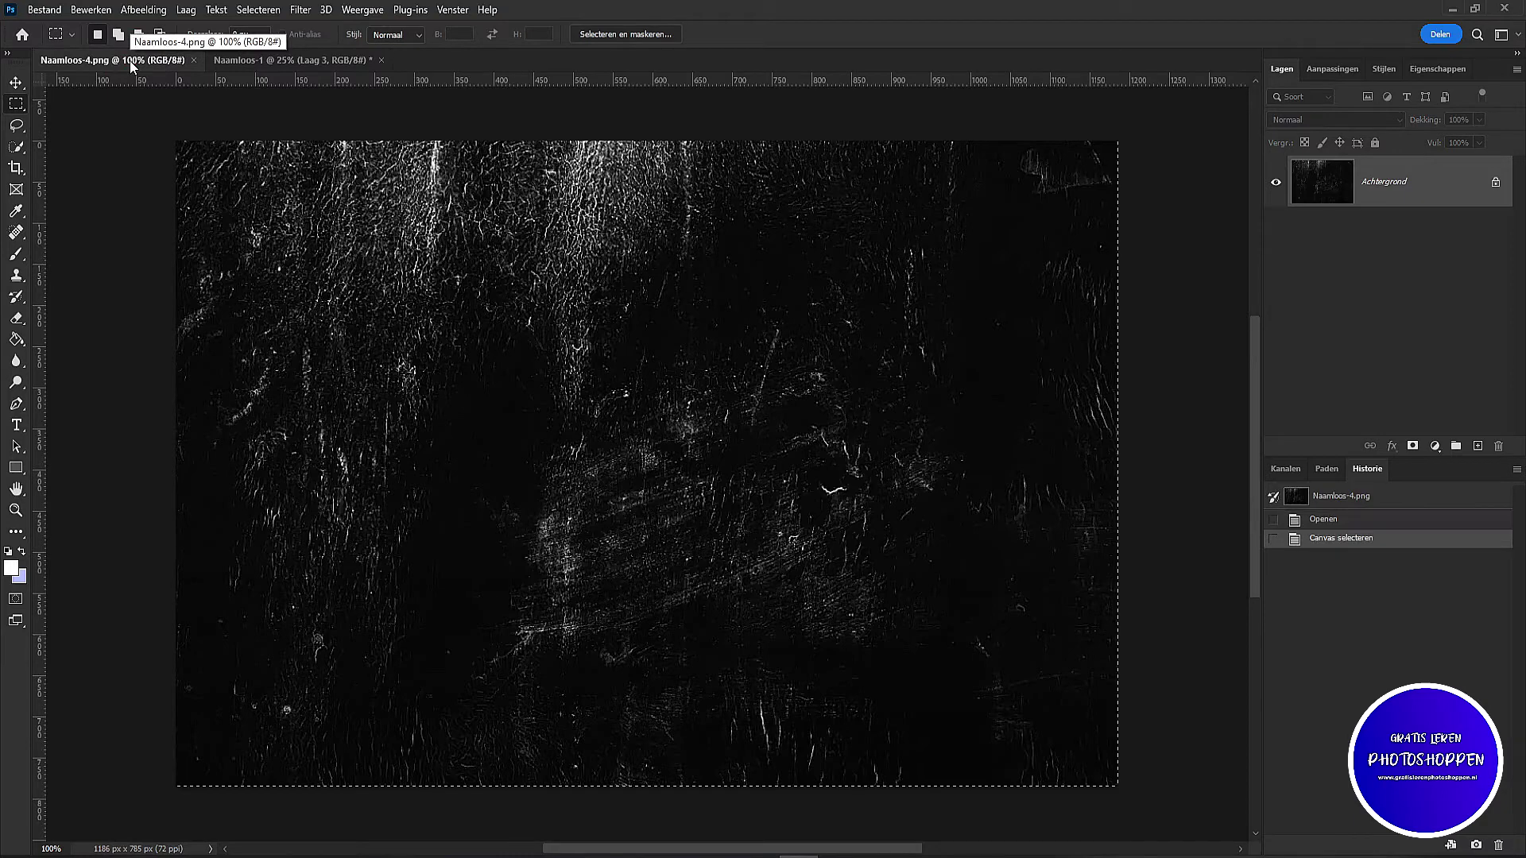
{"action": "key", "text": "ctrl+x"}
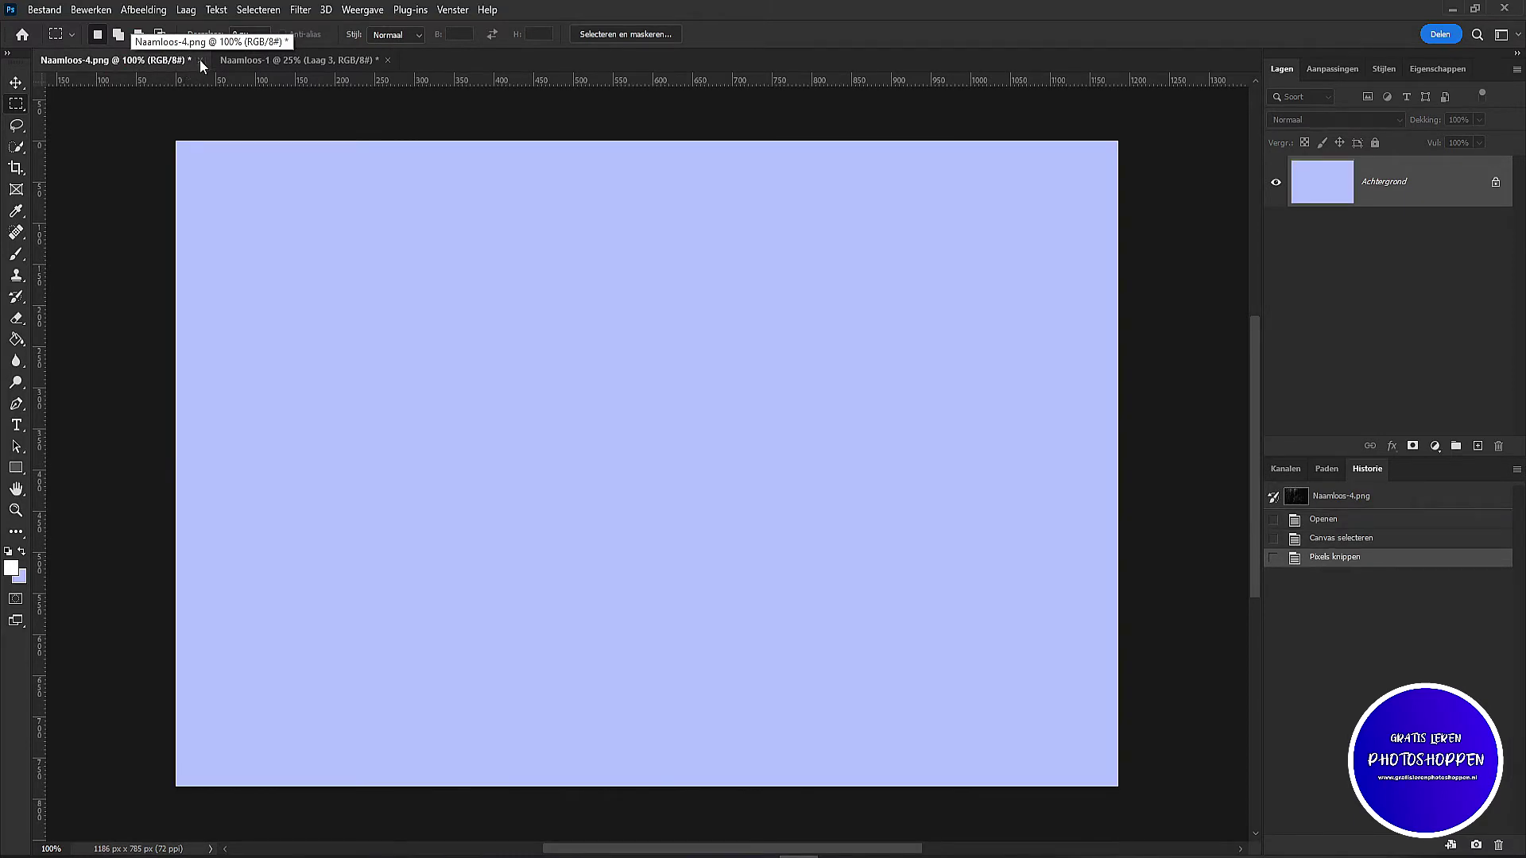
{"action": "left_click", "coordinate": [200, 60]}
{"action": "left_click", "coordinate": [815, 464]}
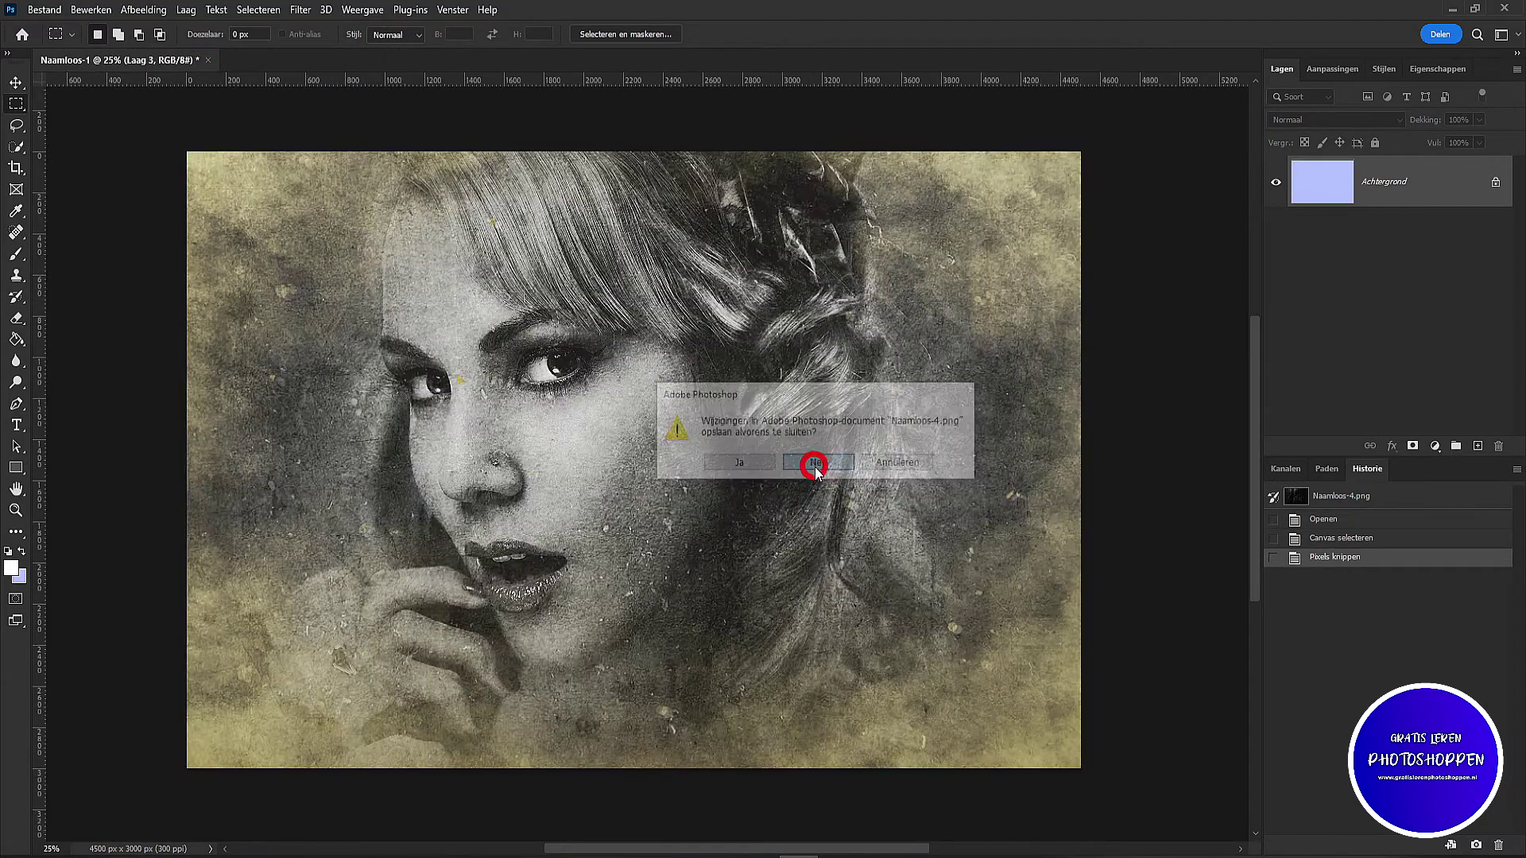
{"action": "key", "text": "ctrl+v"}
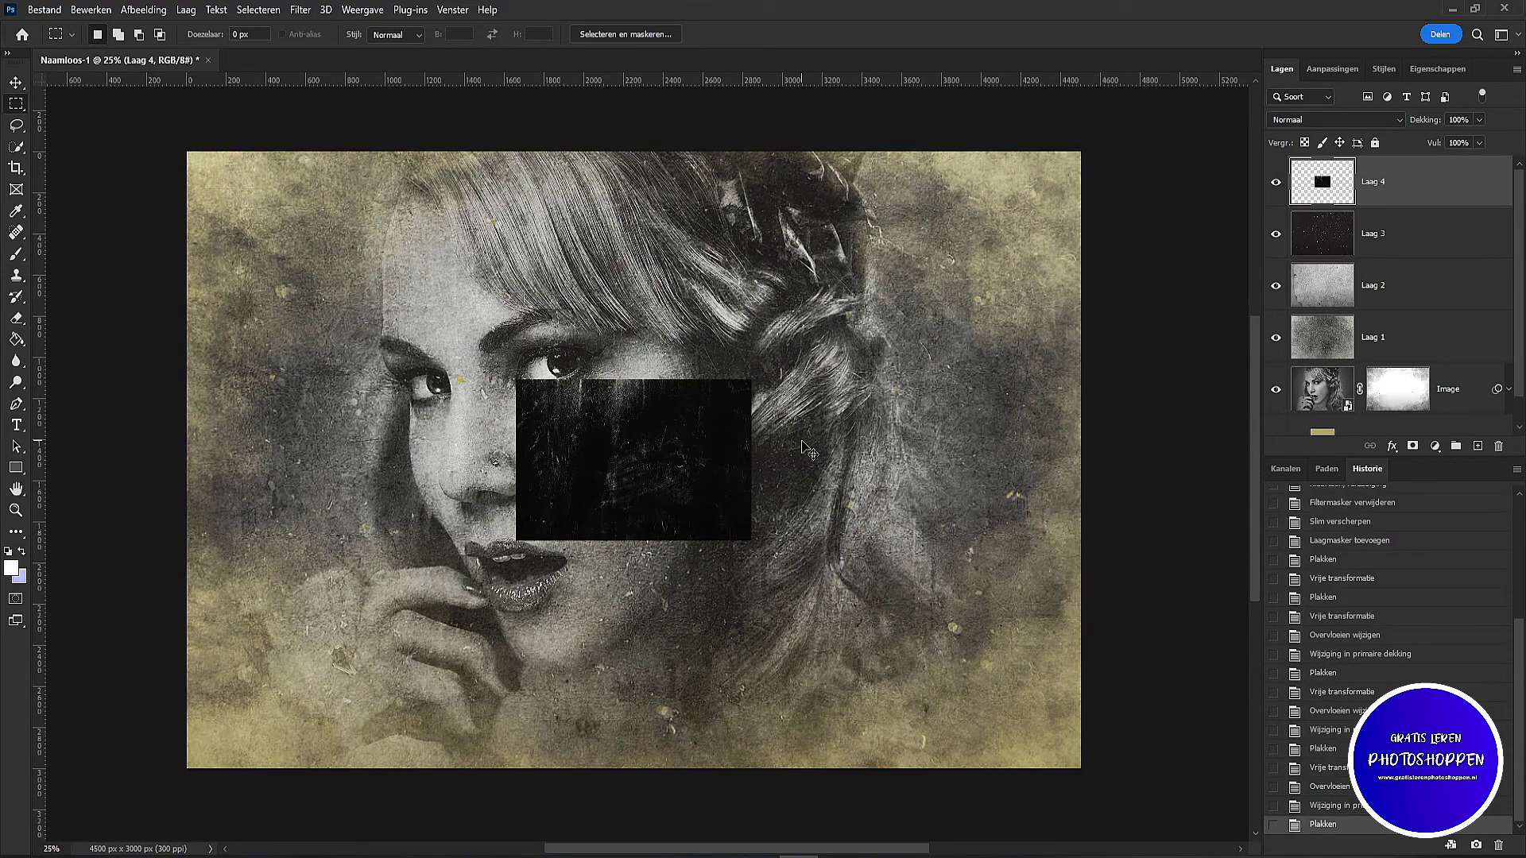
{"action": "key", "text": "ctrl+t"}
{"action": "left_click_drag", "start_coordinate": [751, 540], "coordinate": [1090, 771]}
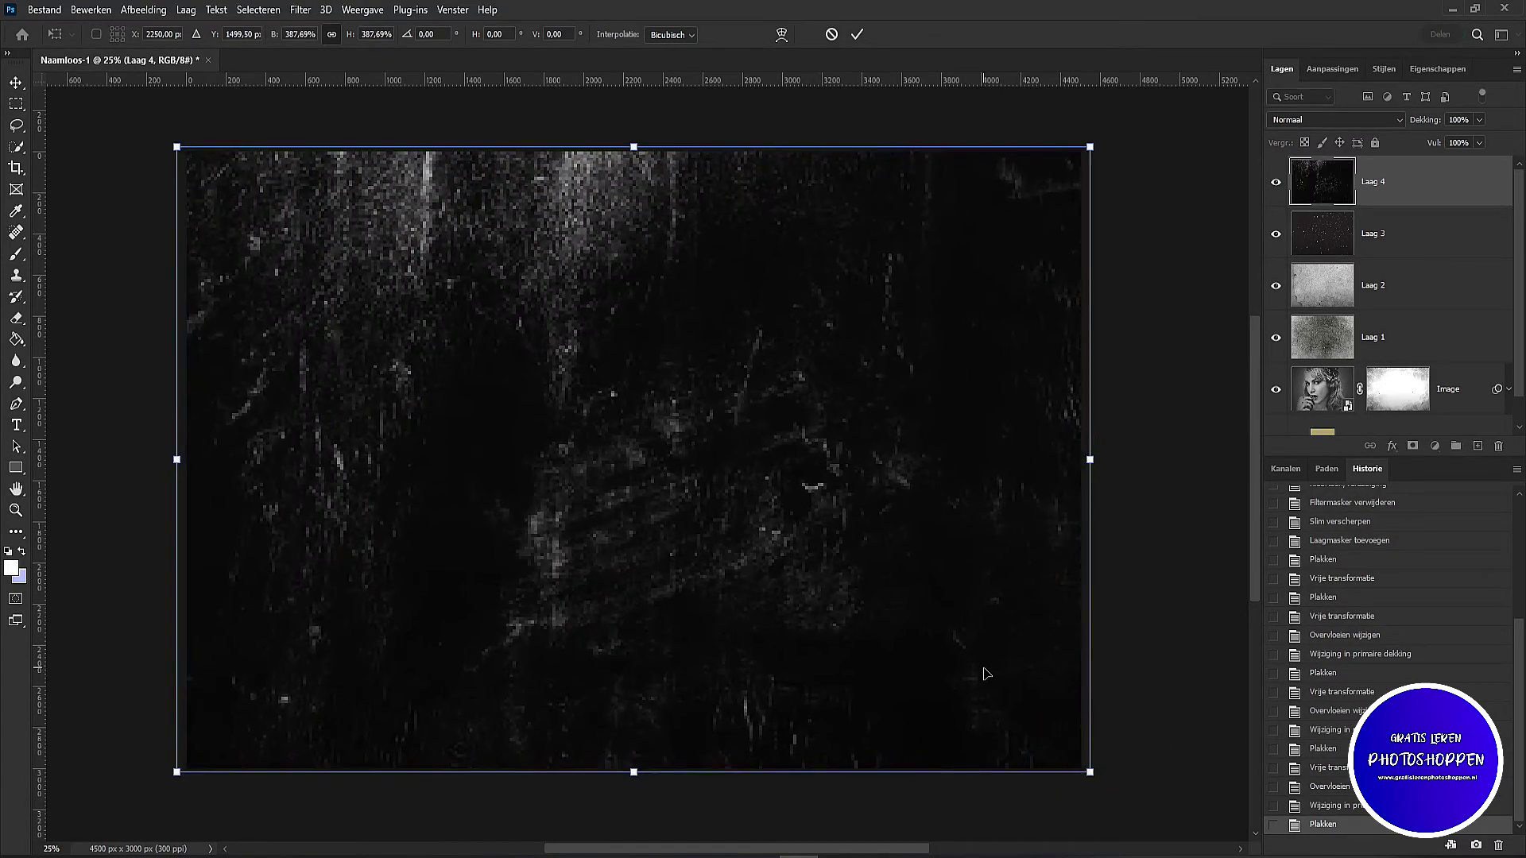
{"action": "key", "text": "Return"}
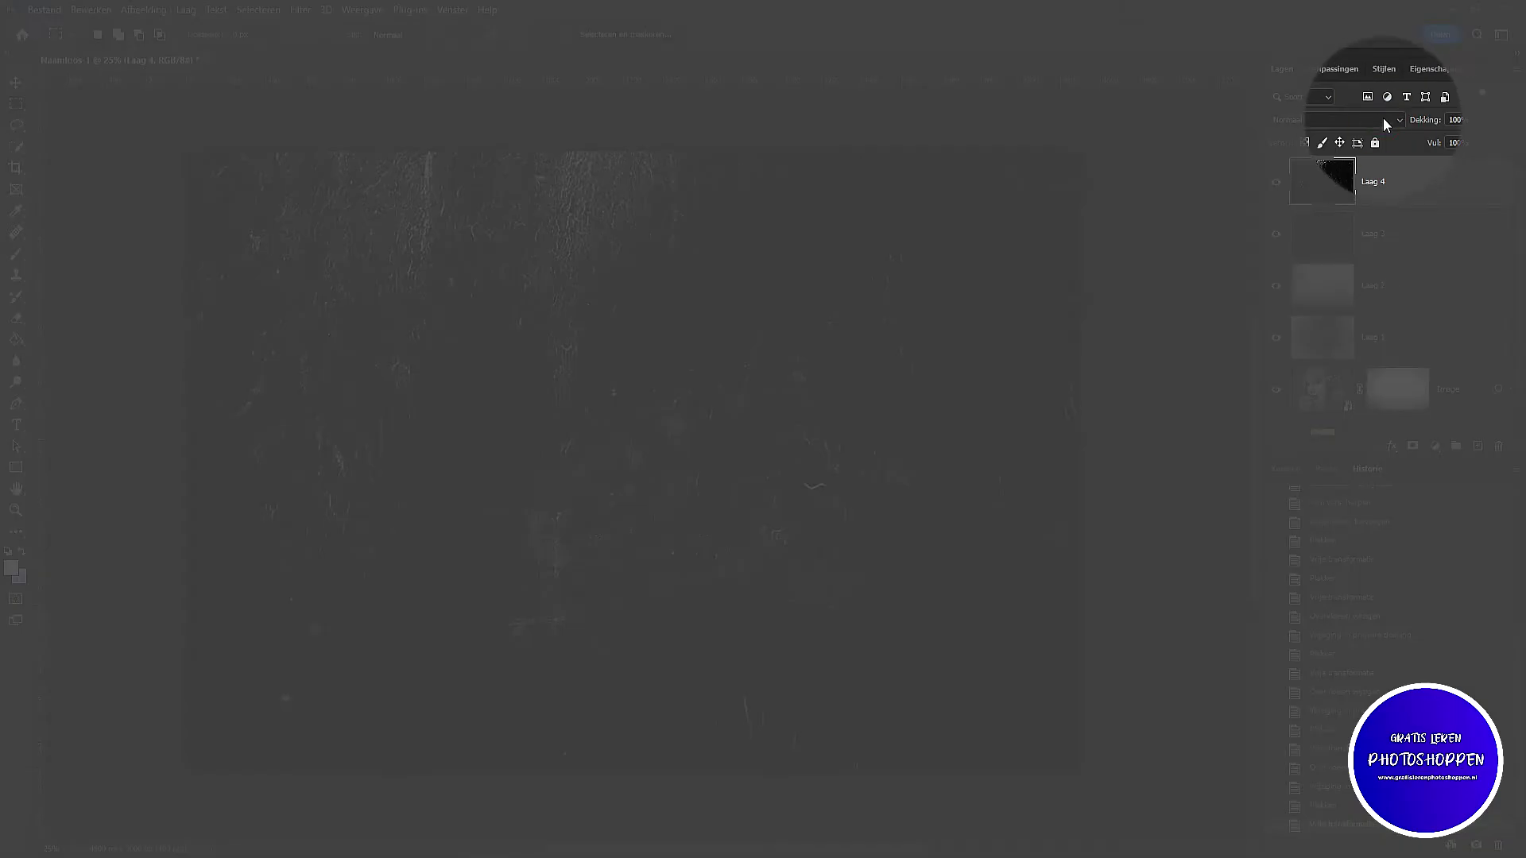
Step: Set Laag 4 to the Bleken blend mode at 70% opacity
{"action": "left_click", "coordinate": [1383, 117]}
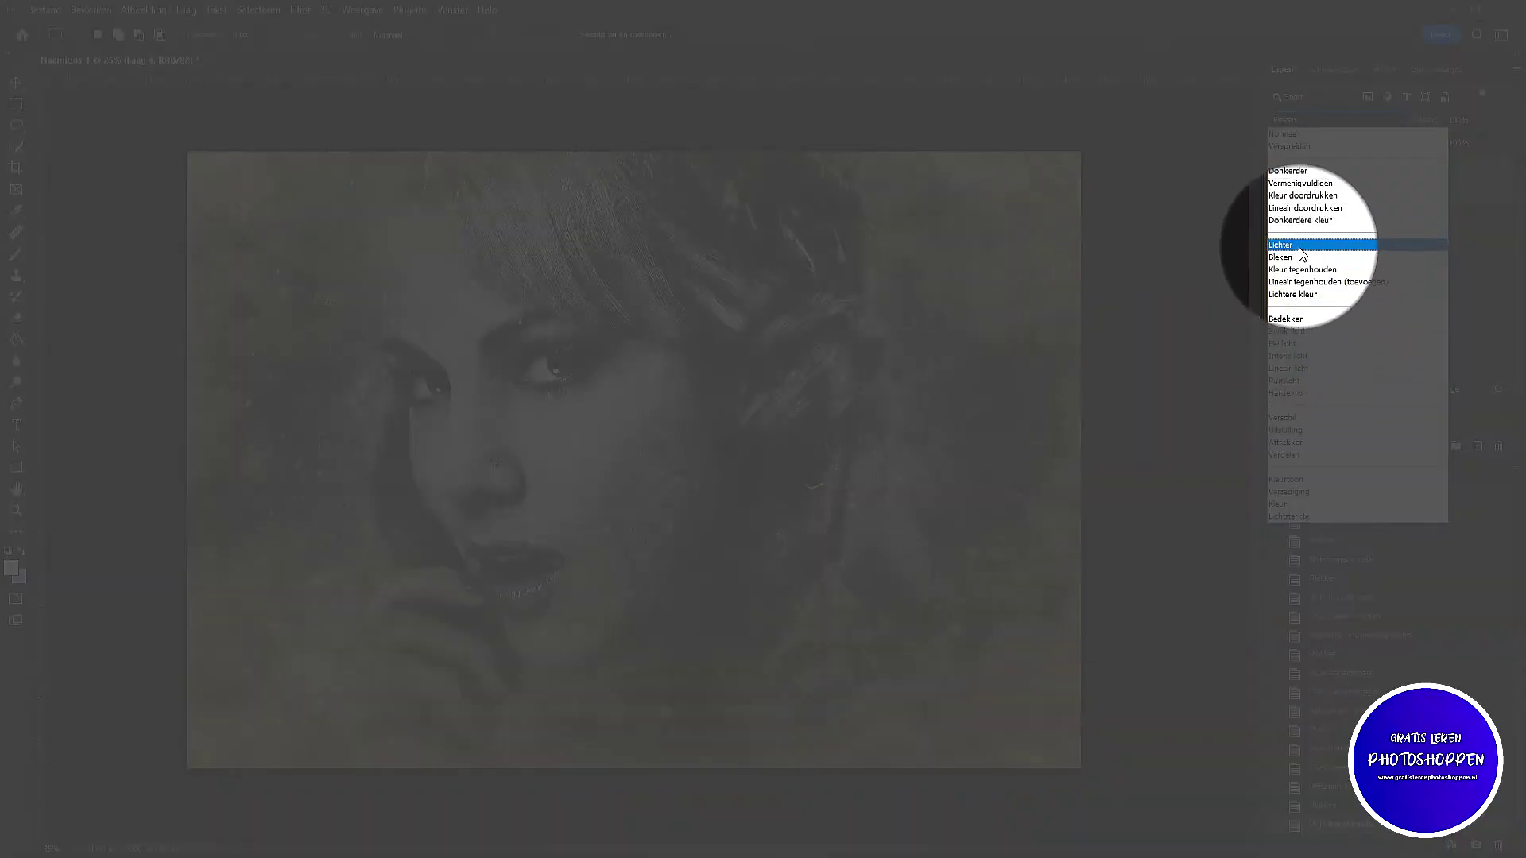
{"action": "left_click", "coordinate": [1301, 257]}
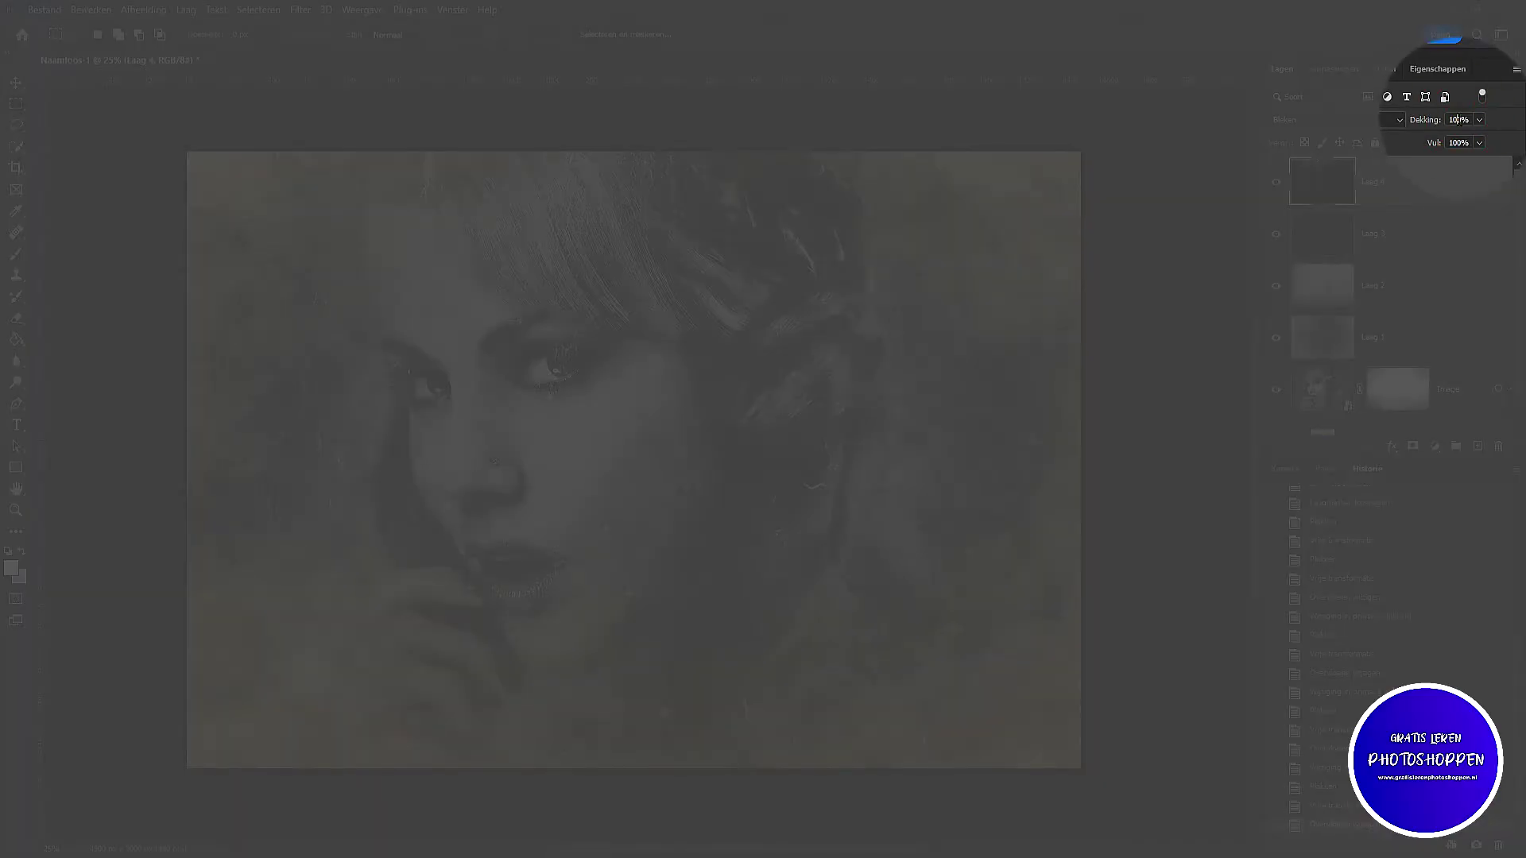
{"action": "left_click", "coordinate": [1438, 122]}
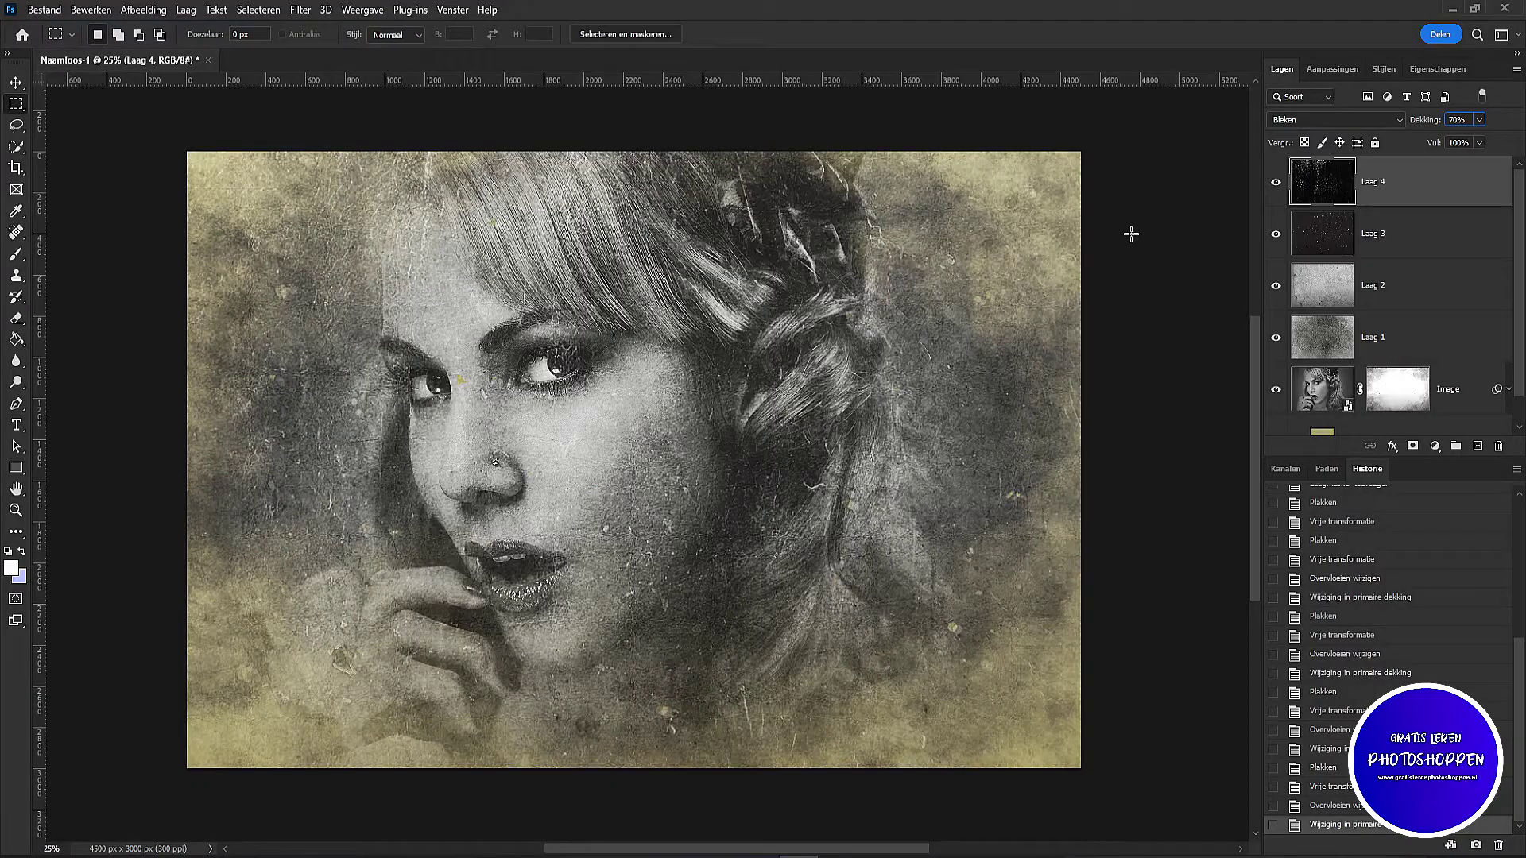
{"action": "key", "text": "Return"}
Step: Group Laag 1 through Laag 4 and name the group Textures
{"action": "left_click", "coordinate": [1434, 344], "text": "shift"}
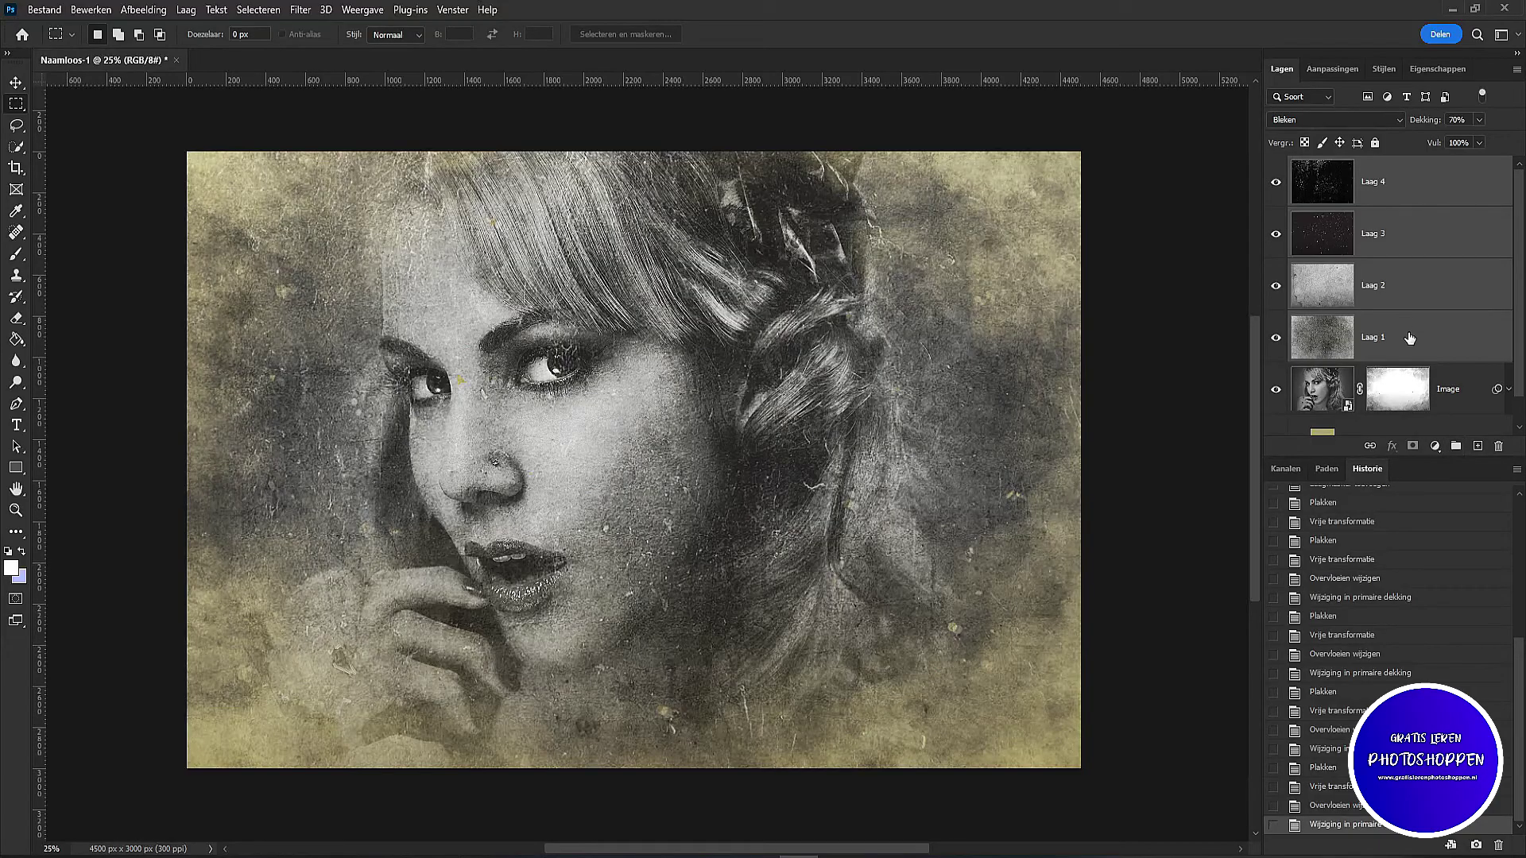
{"action": "left_click", "coordinate": [1455, 446]}
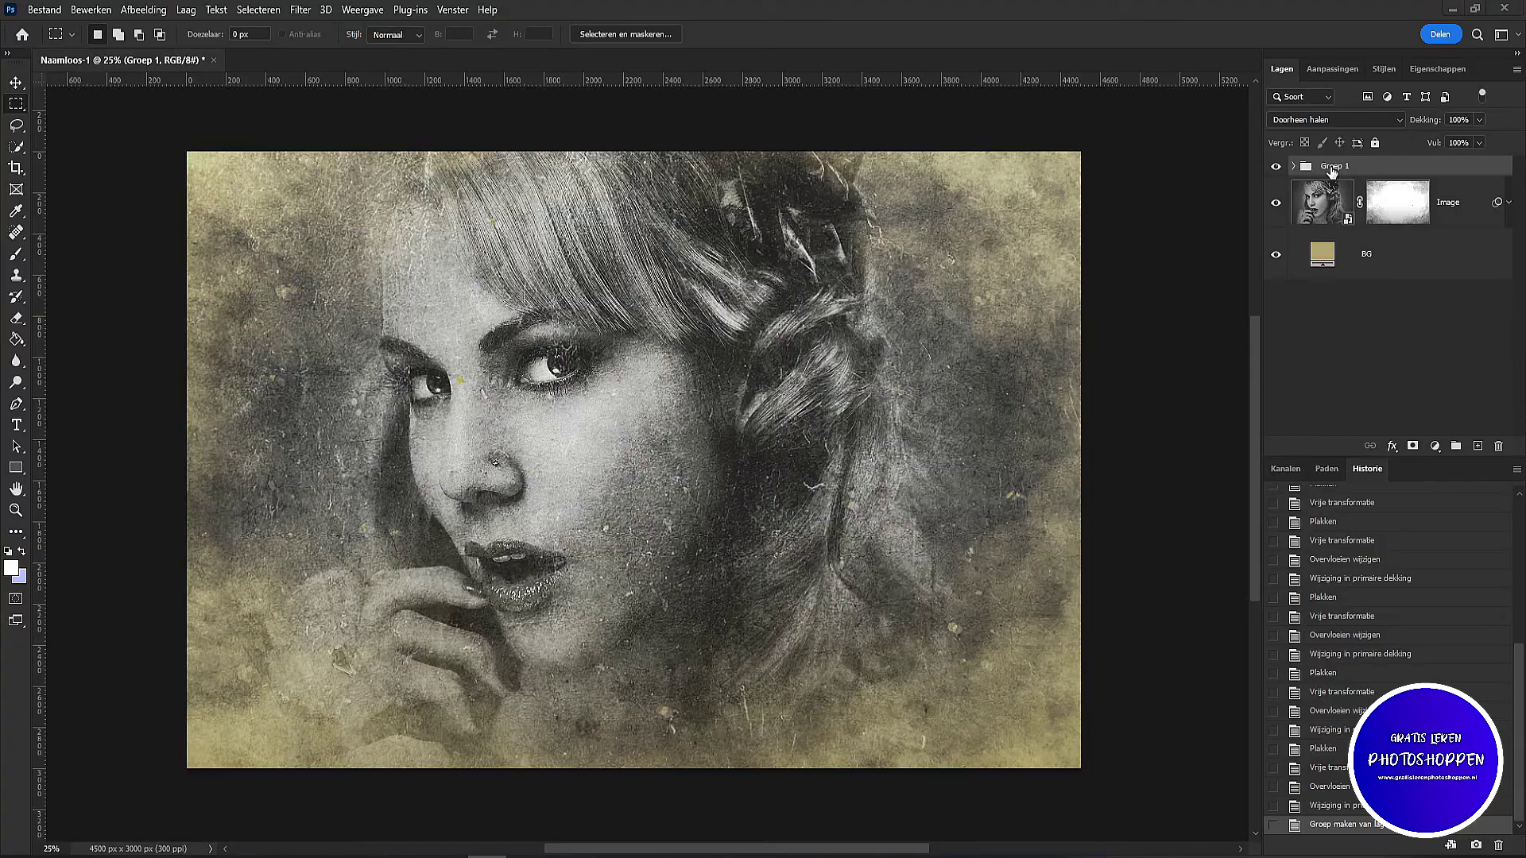
{"action": "double_click", "coordinate": [1329, 167]}
{"action": "type", "text": "Textures"}
{"action": "key", "text": "Return"}
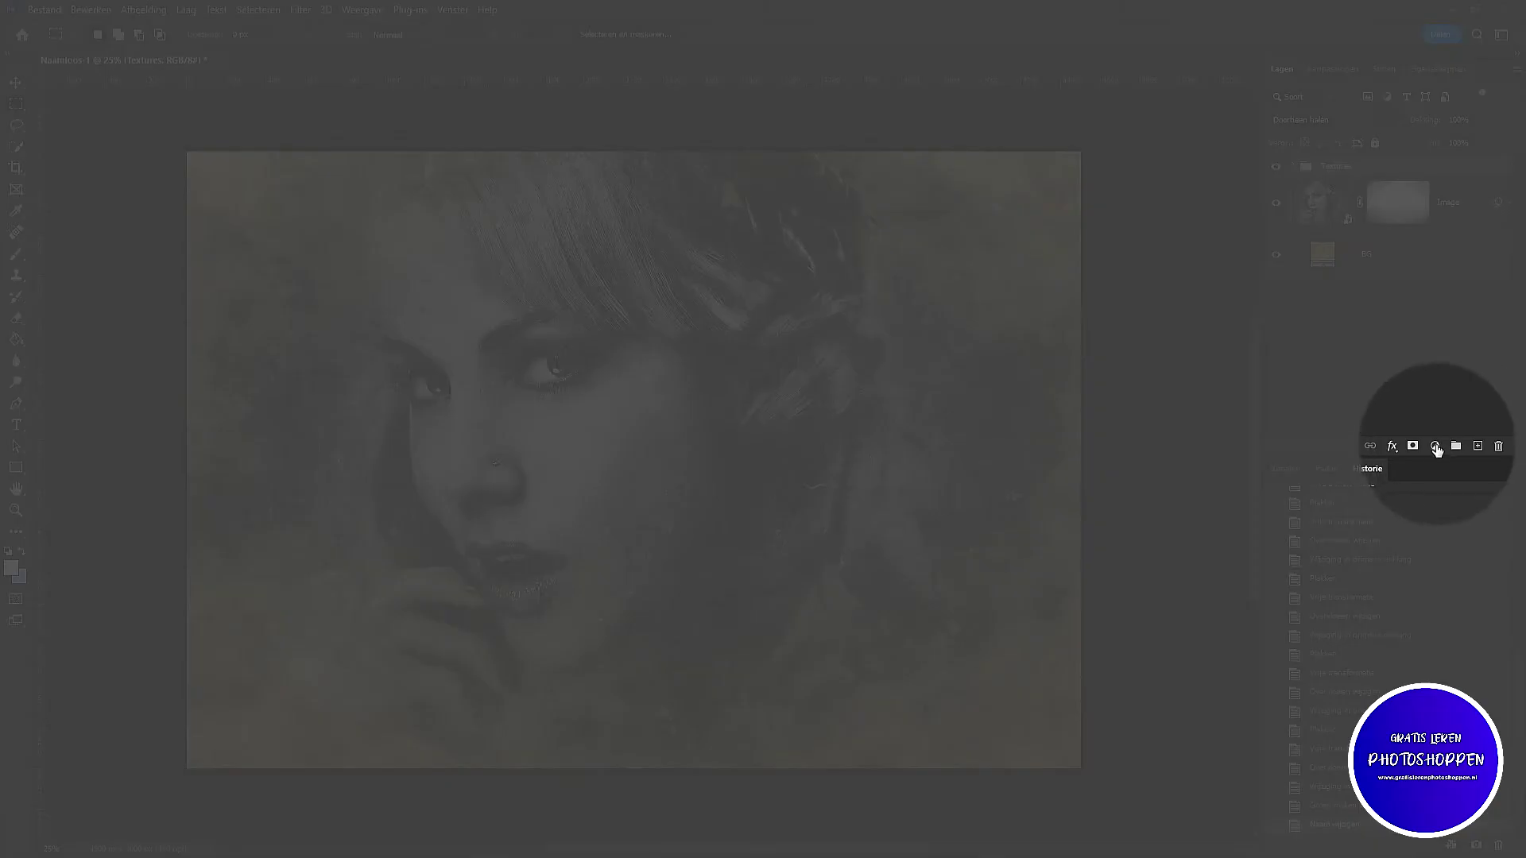
{"action": "left_click", "coordinate": [1434, 446]}
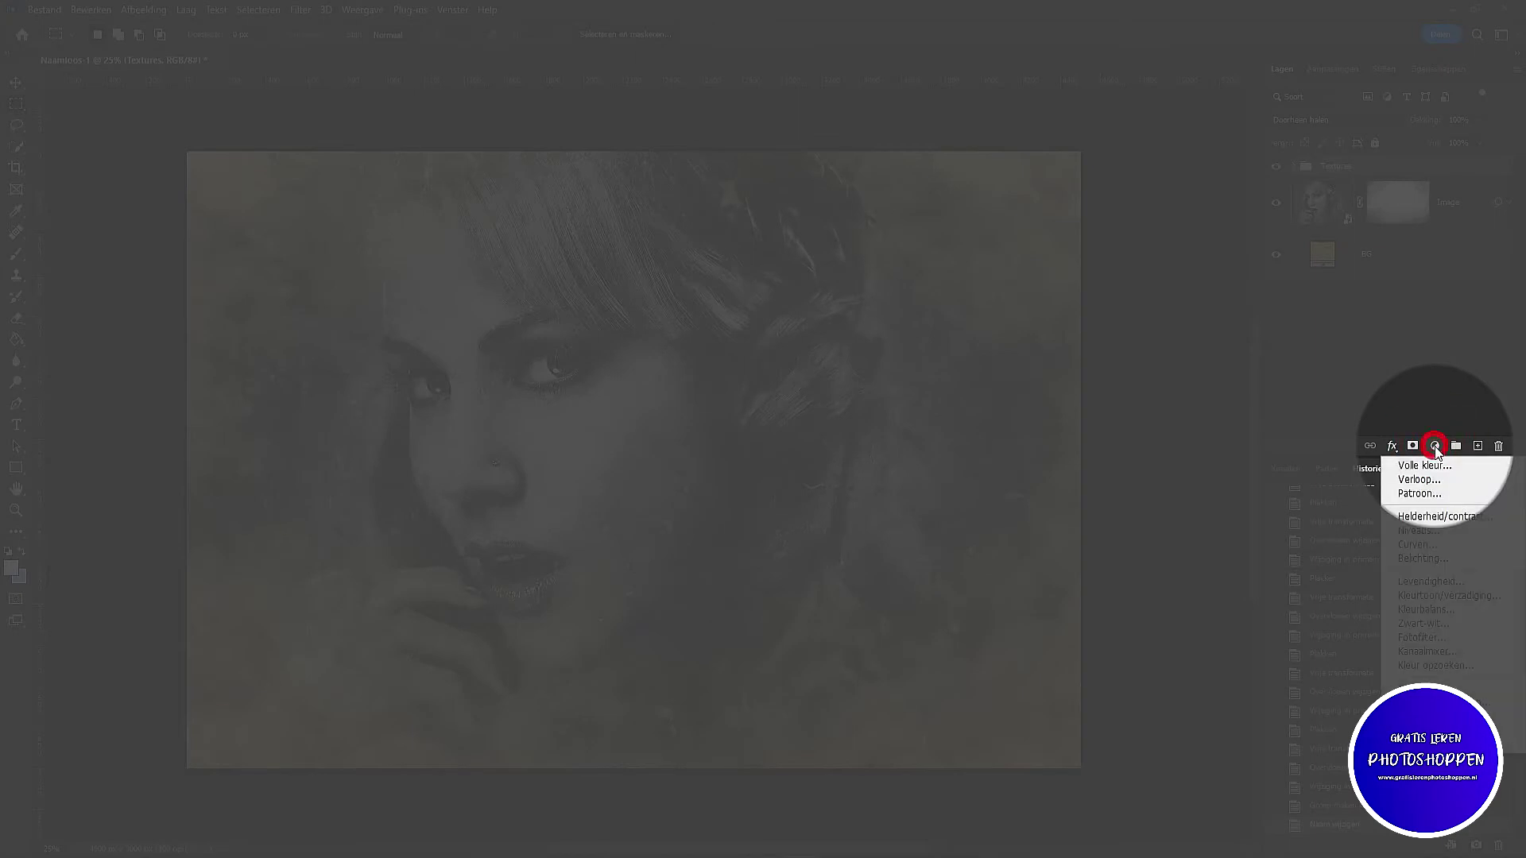
Step: Add a Levels layer with midtone 0,72 and output levels 24 to 230
{"action": "left_click", "coordinate": [1431, 530]}
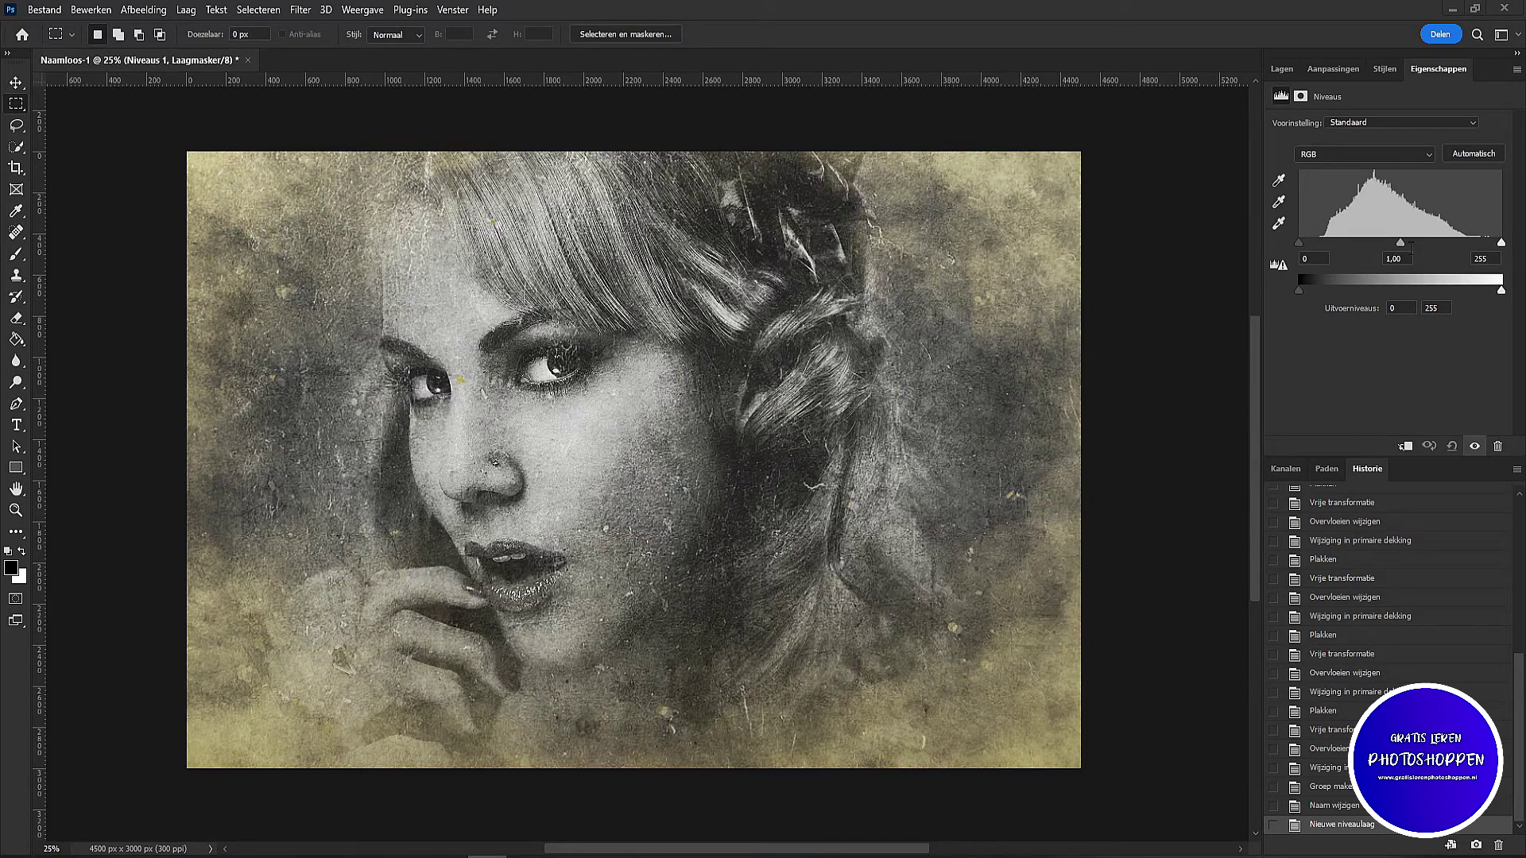
{"action": "left_click", "coordinate": [1392, 258]}
{"action": "type", "text": "72"}
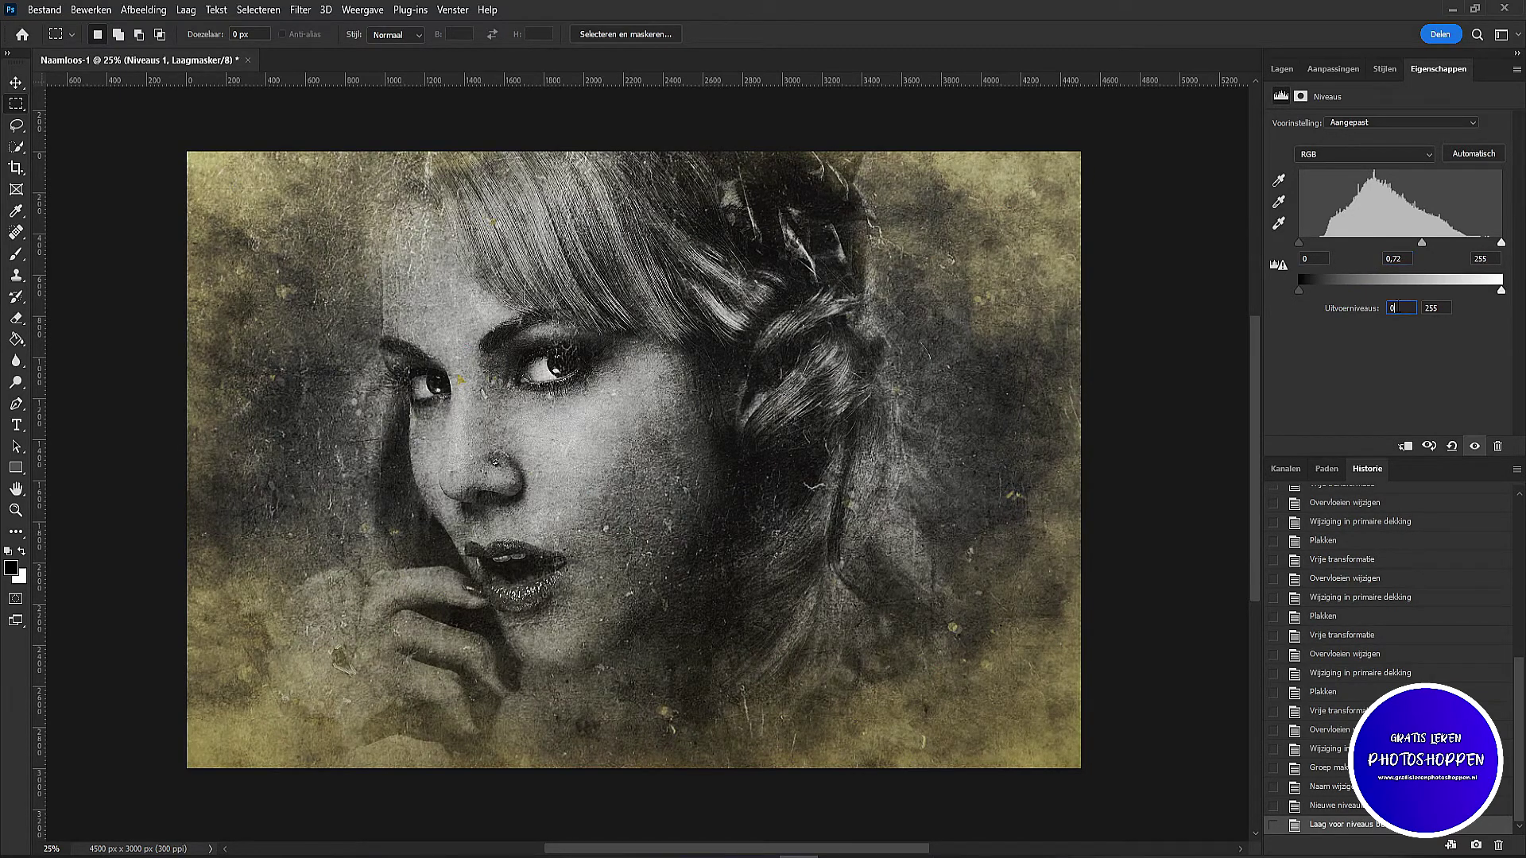
{"action": "type", "text": "4"}
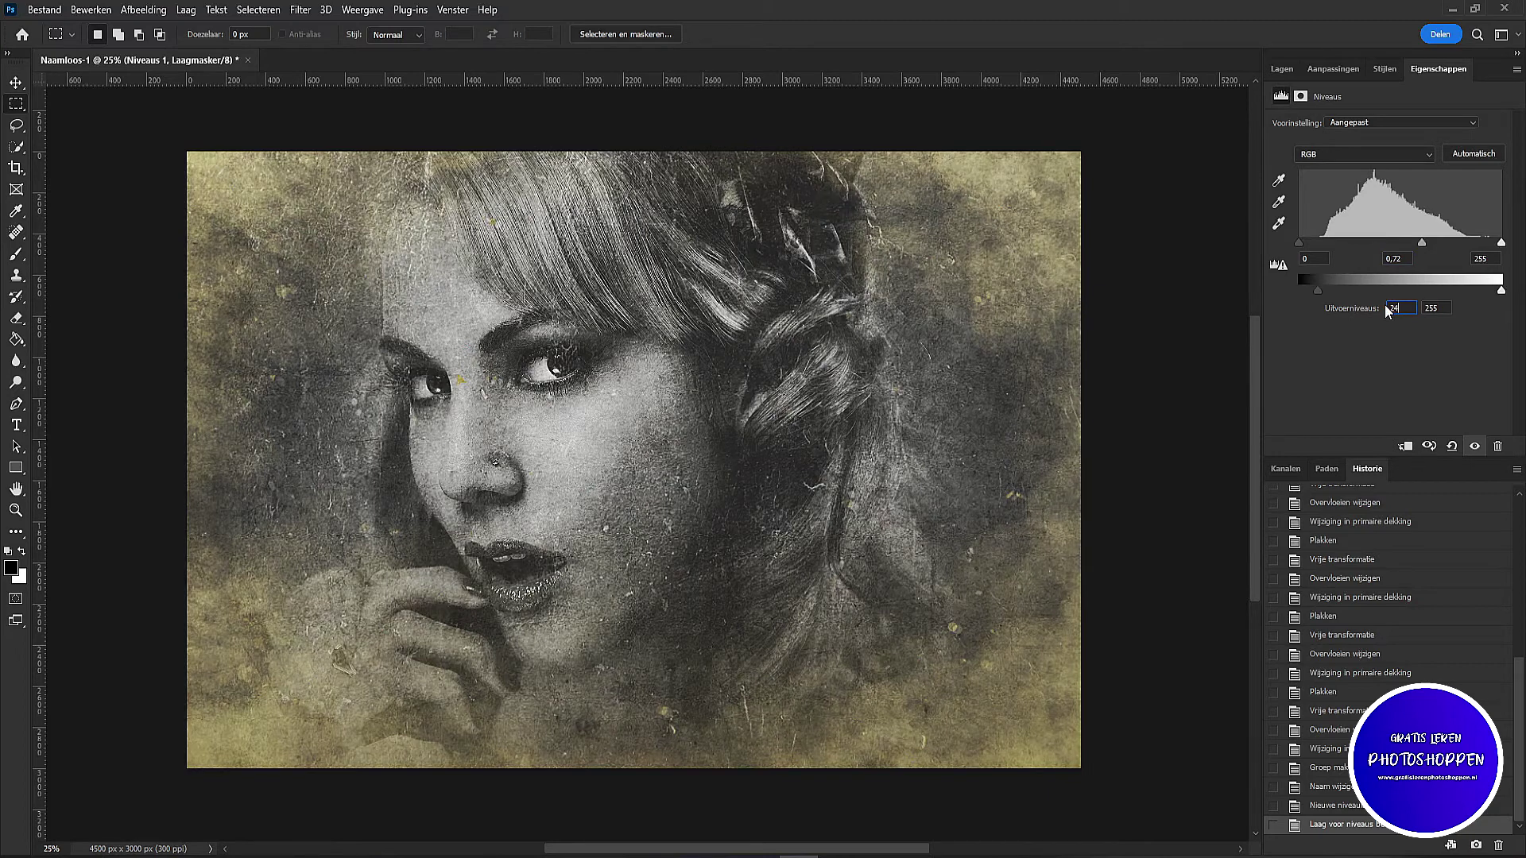
{"action": "left_click", "coordinate": [1443, 305]}
{"action": "left_click_drag", "start_coordinate": [1439, 307], "coordinate": [1425, 308]}
{"action": "left_click", "coordinate": [1436, 308]}
{"action": "type", "text": "230"}
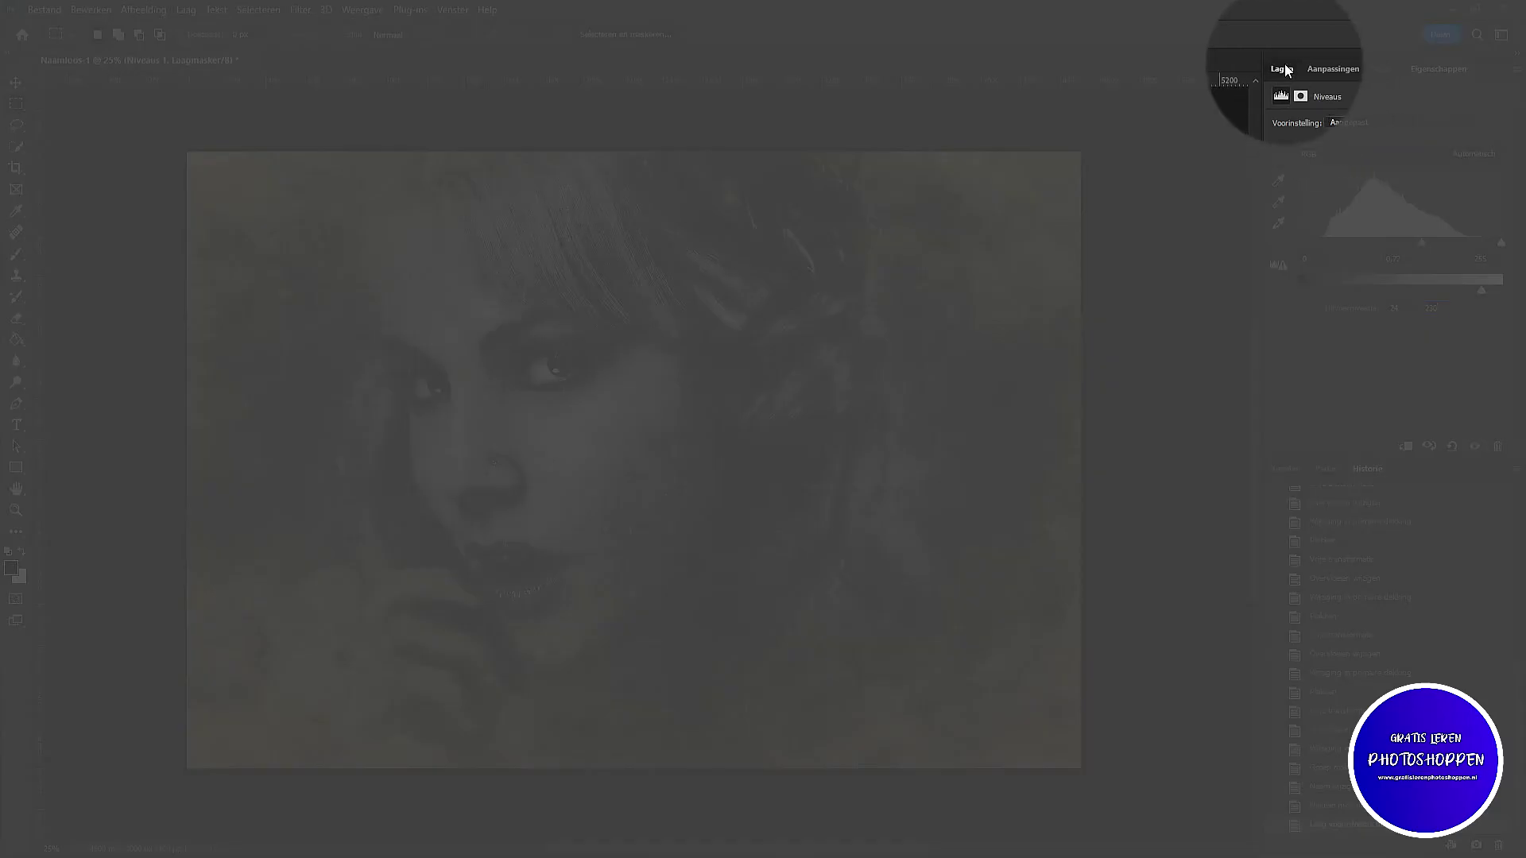
Step: Delete the layer mask of Niveaus 1
{"action": "left_click", "coordinate": [1285, 69]}
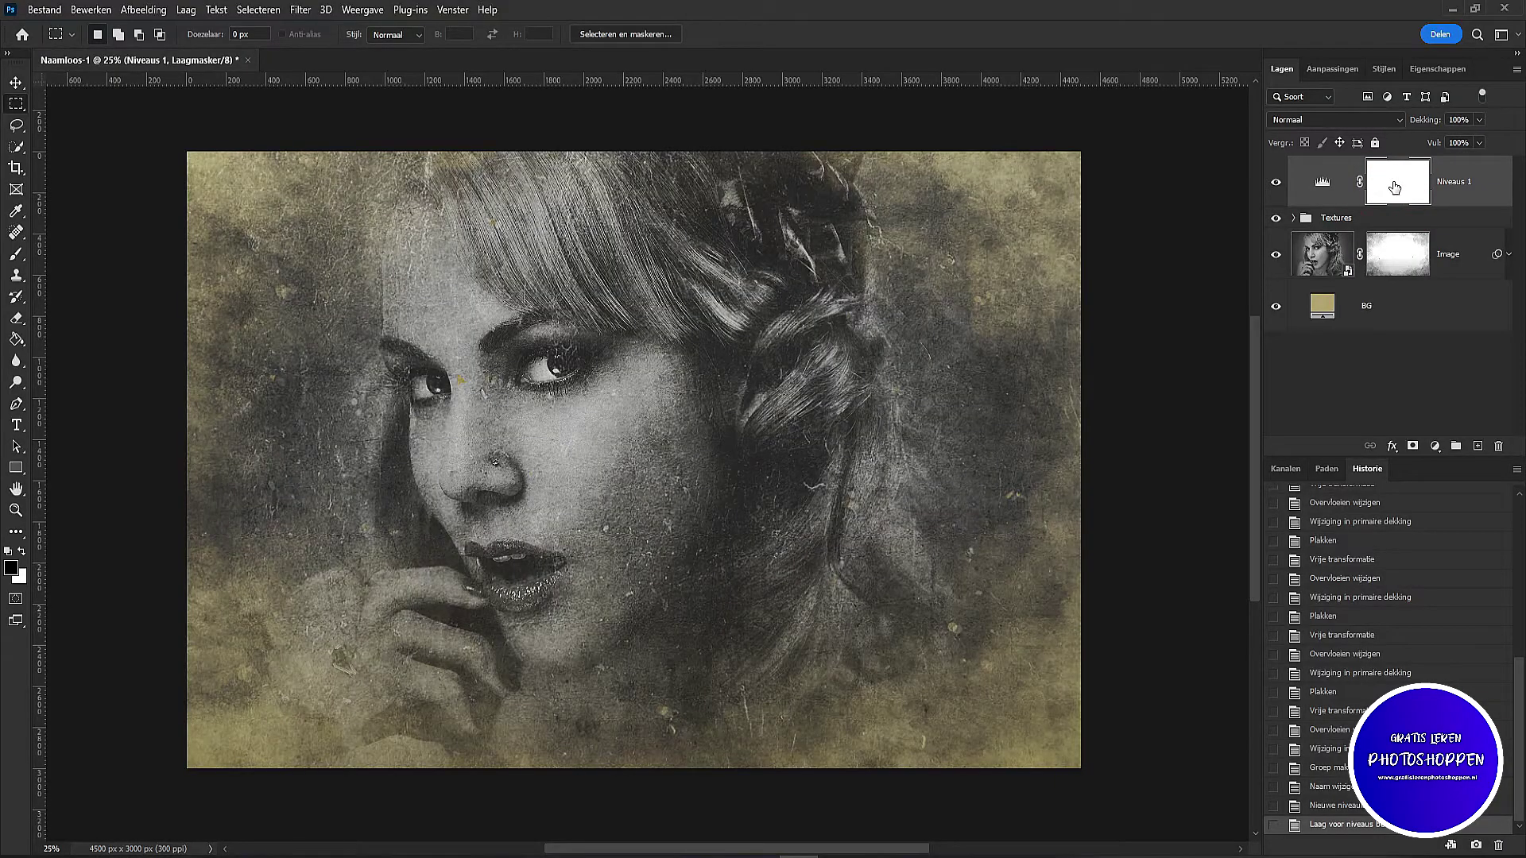
{"action": "mouse_move", "coordinate": [1395, 198]}
{"action": "left_mouse_down"}
{"action": "mouse_move", "coordinate": [1483, 342]}
{"action": "mouse_move", "coordinate": [1499, 446]}
{"action": "left_mouse_up"}
{"action": "left_click", "coordinate": [740, 464]}
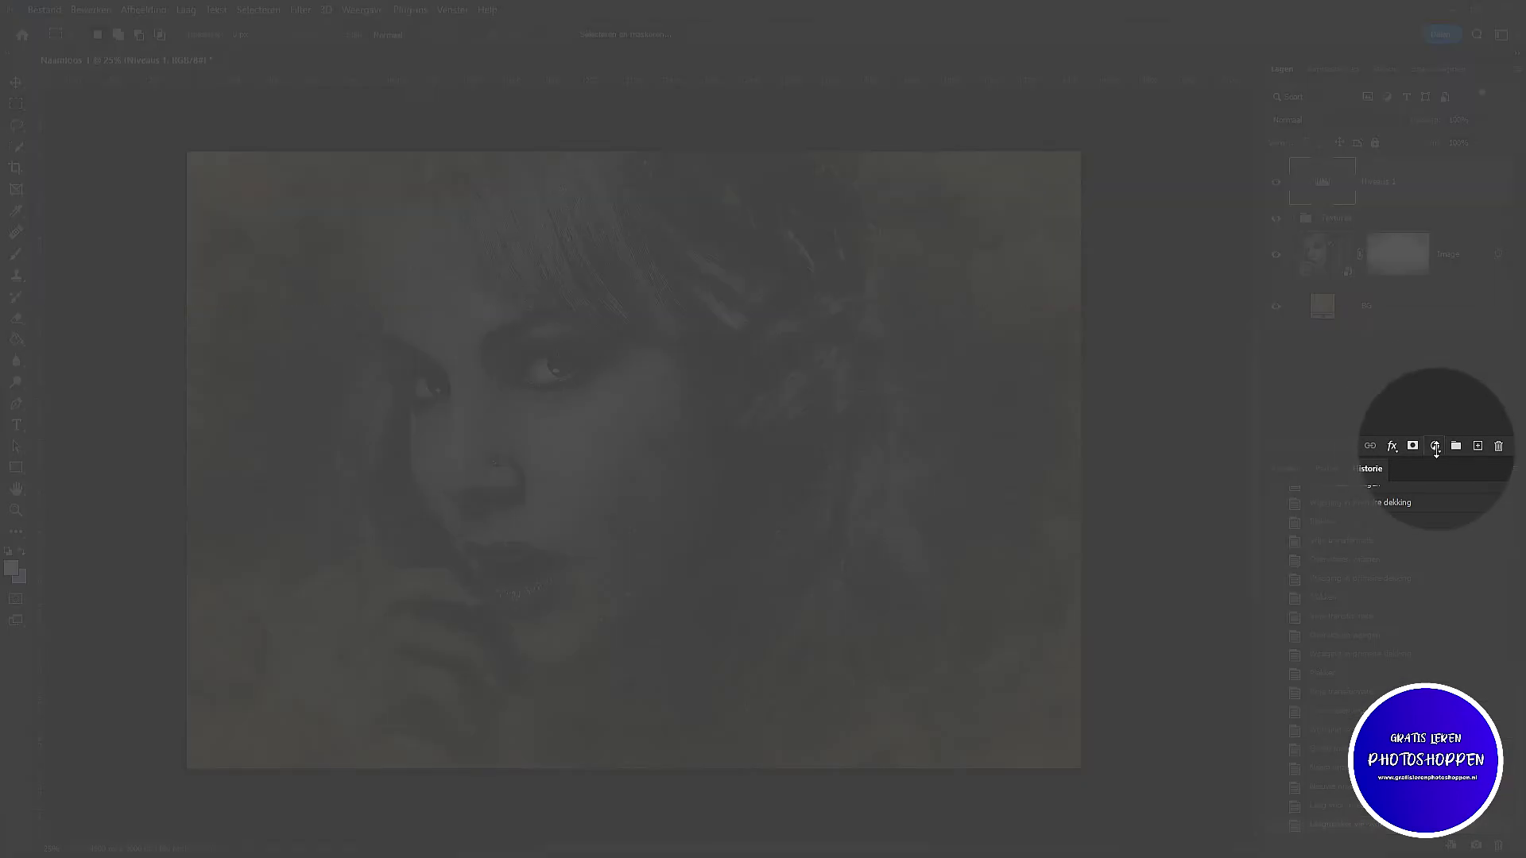
{"action": "left_click", "coordinate": [1435, 447]}
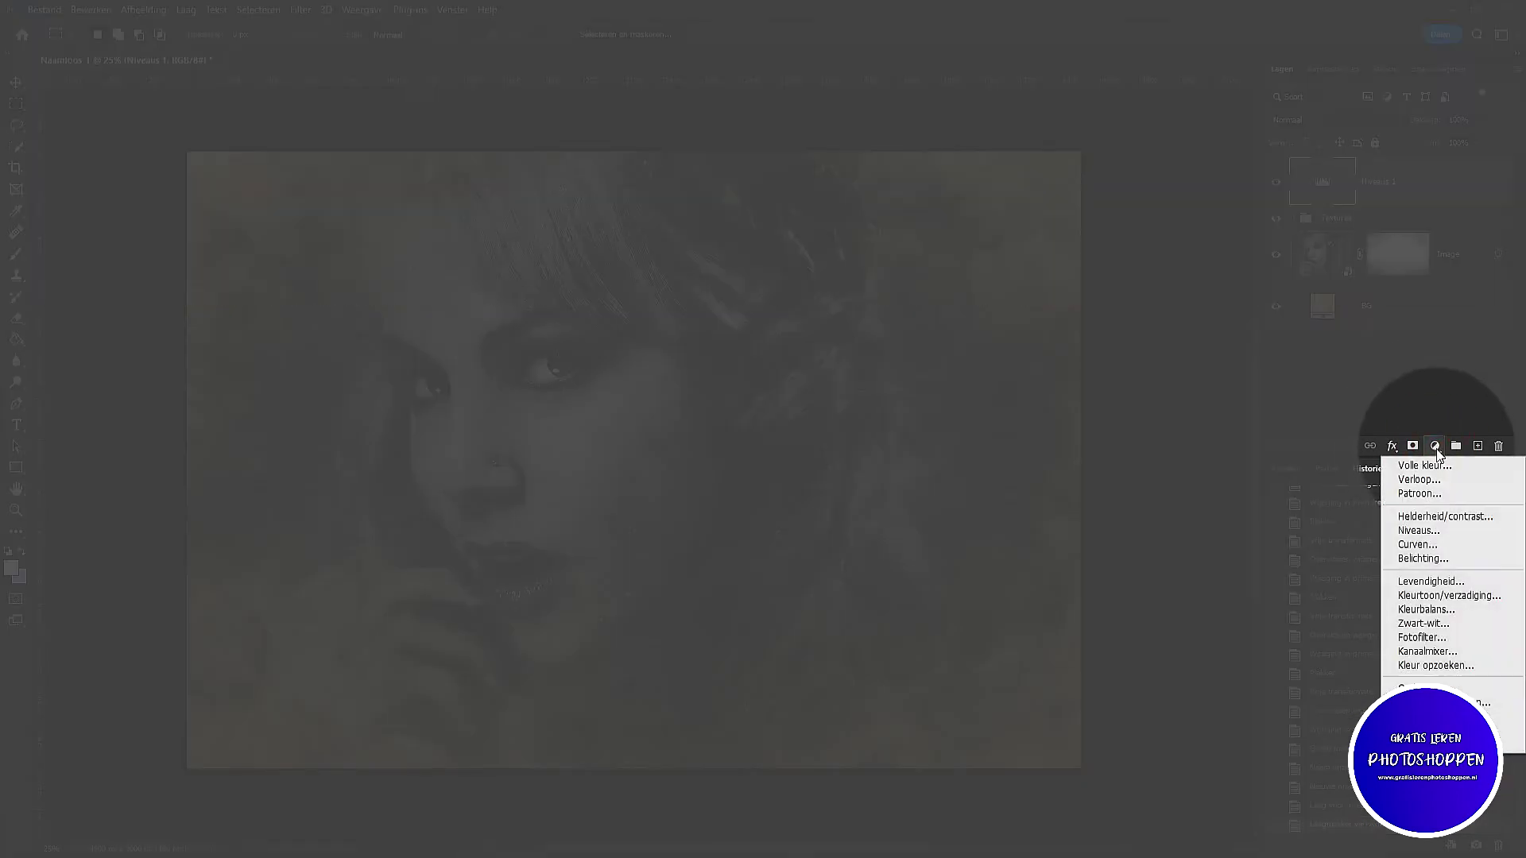
Step: Add a Hue/Saturation layer with saturation -65 and delete its mask
{"action": "left_click", "coordinate": [1450, 596]}
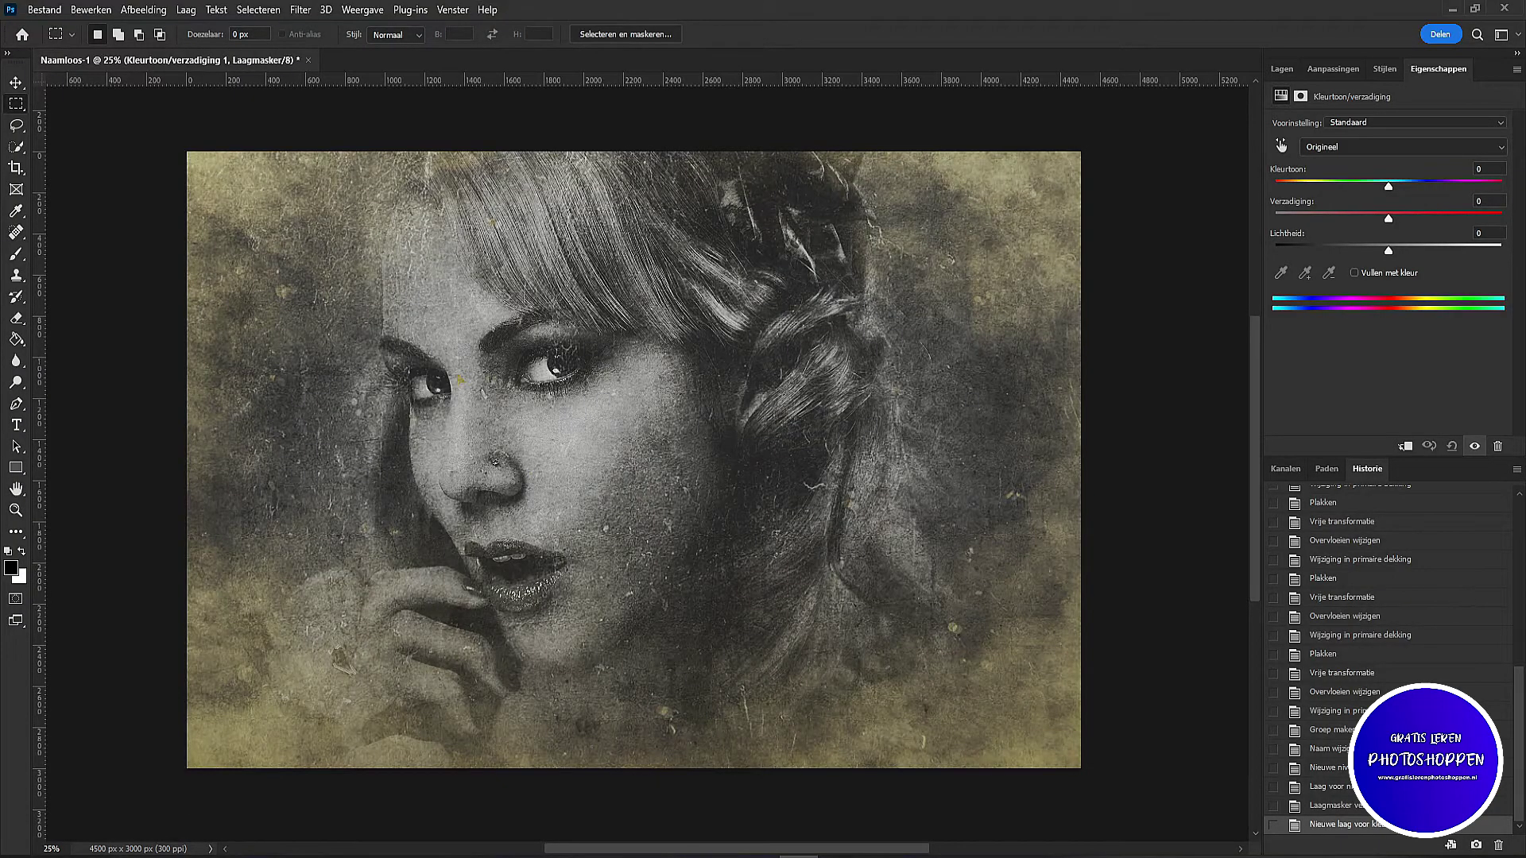
{"action": "left_click", "coordinate": [1474, 198]}
{"action": "type", "text": "-65"}
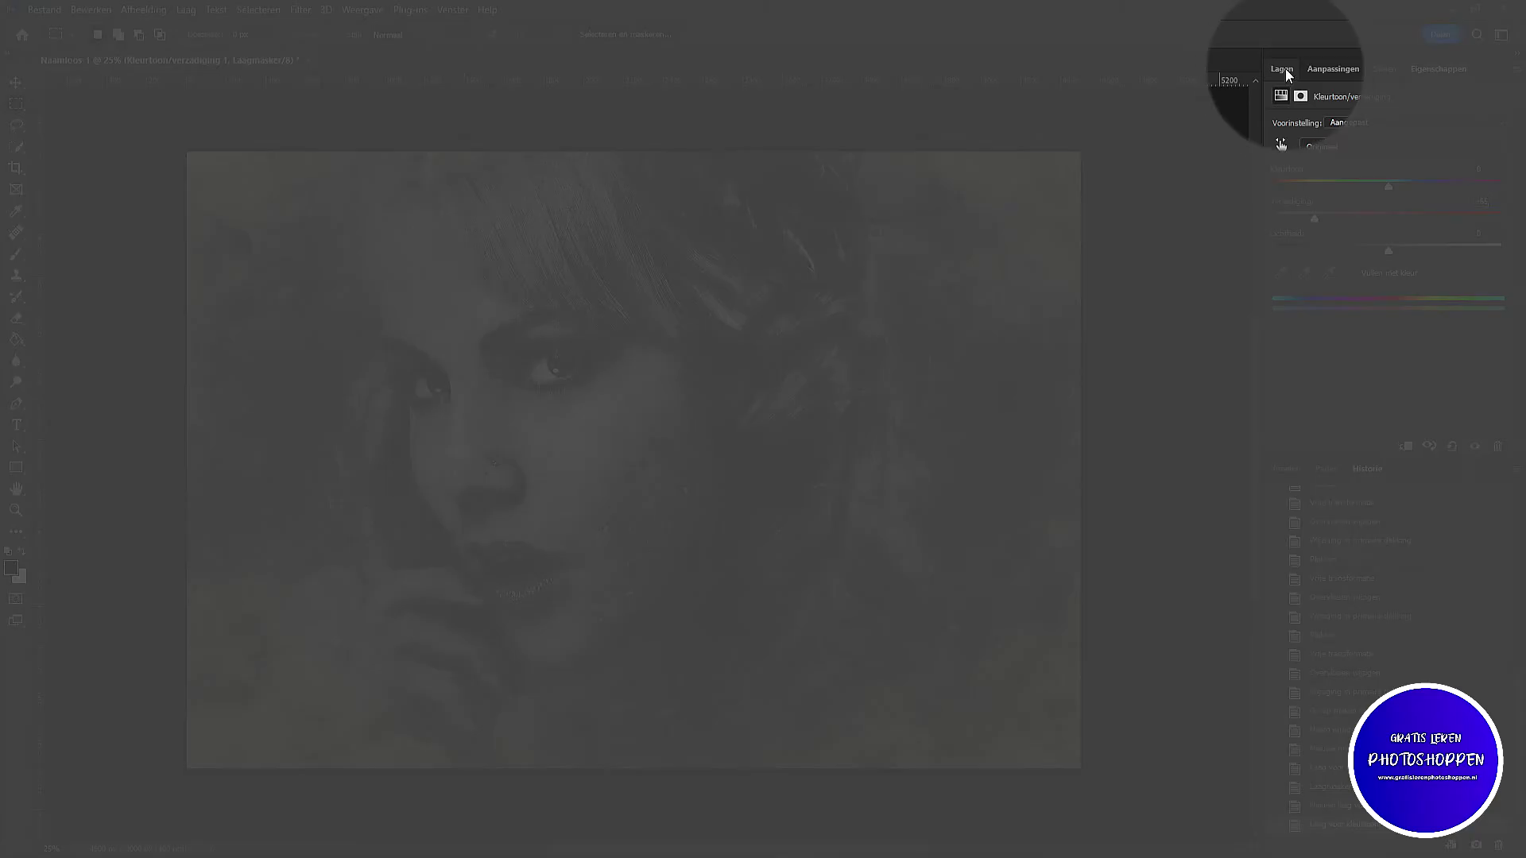
{"action": "left_click", "coordinate": [1285, 69]}
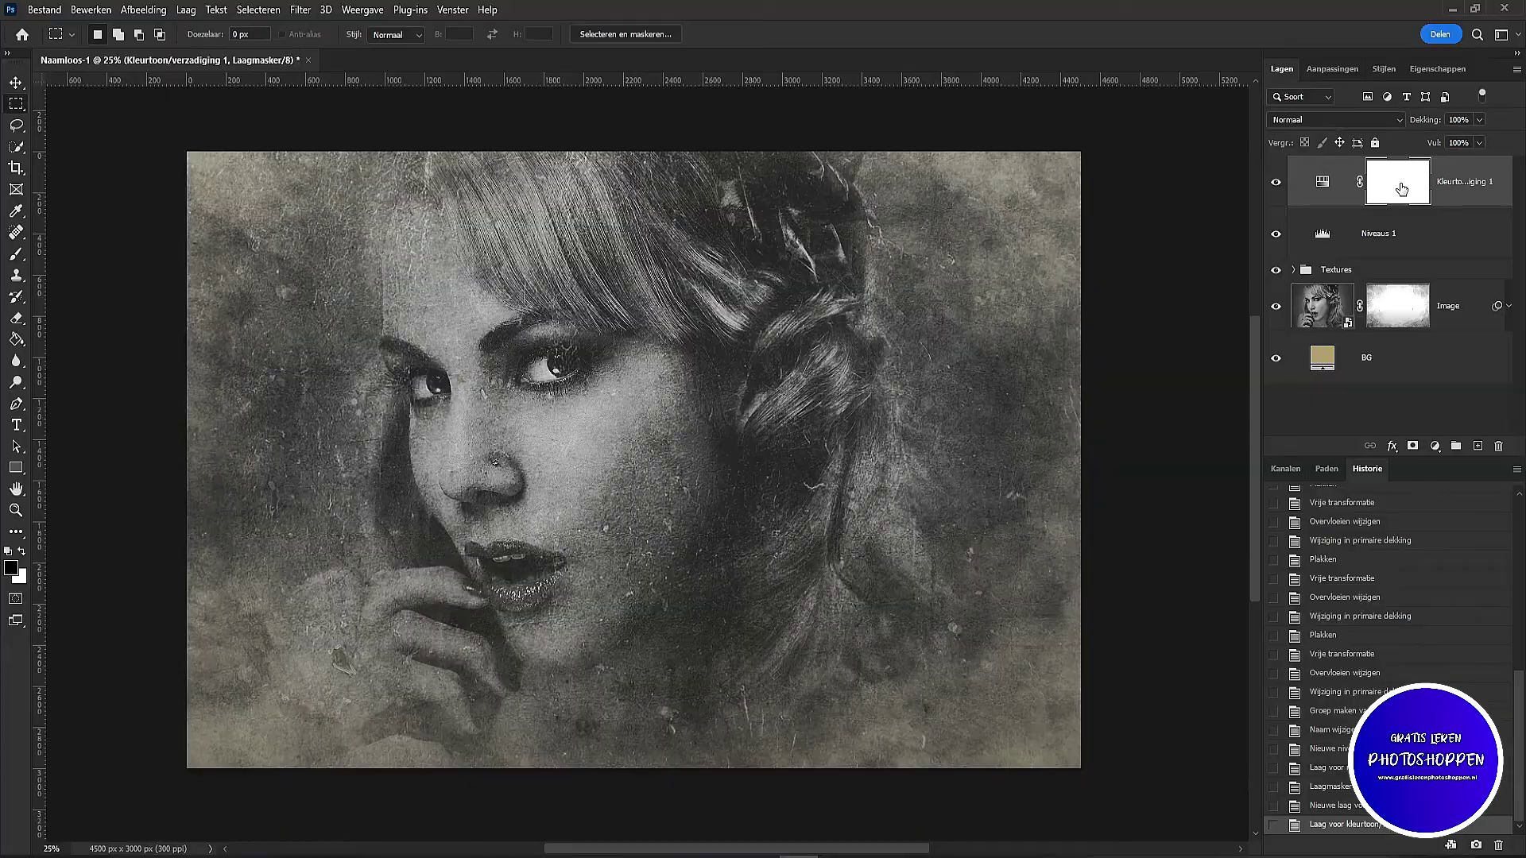
{"action": "left_click_drag", "start_coordinate": [1401, 188], "coordinate": [1501, 450]}
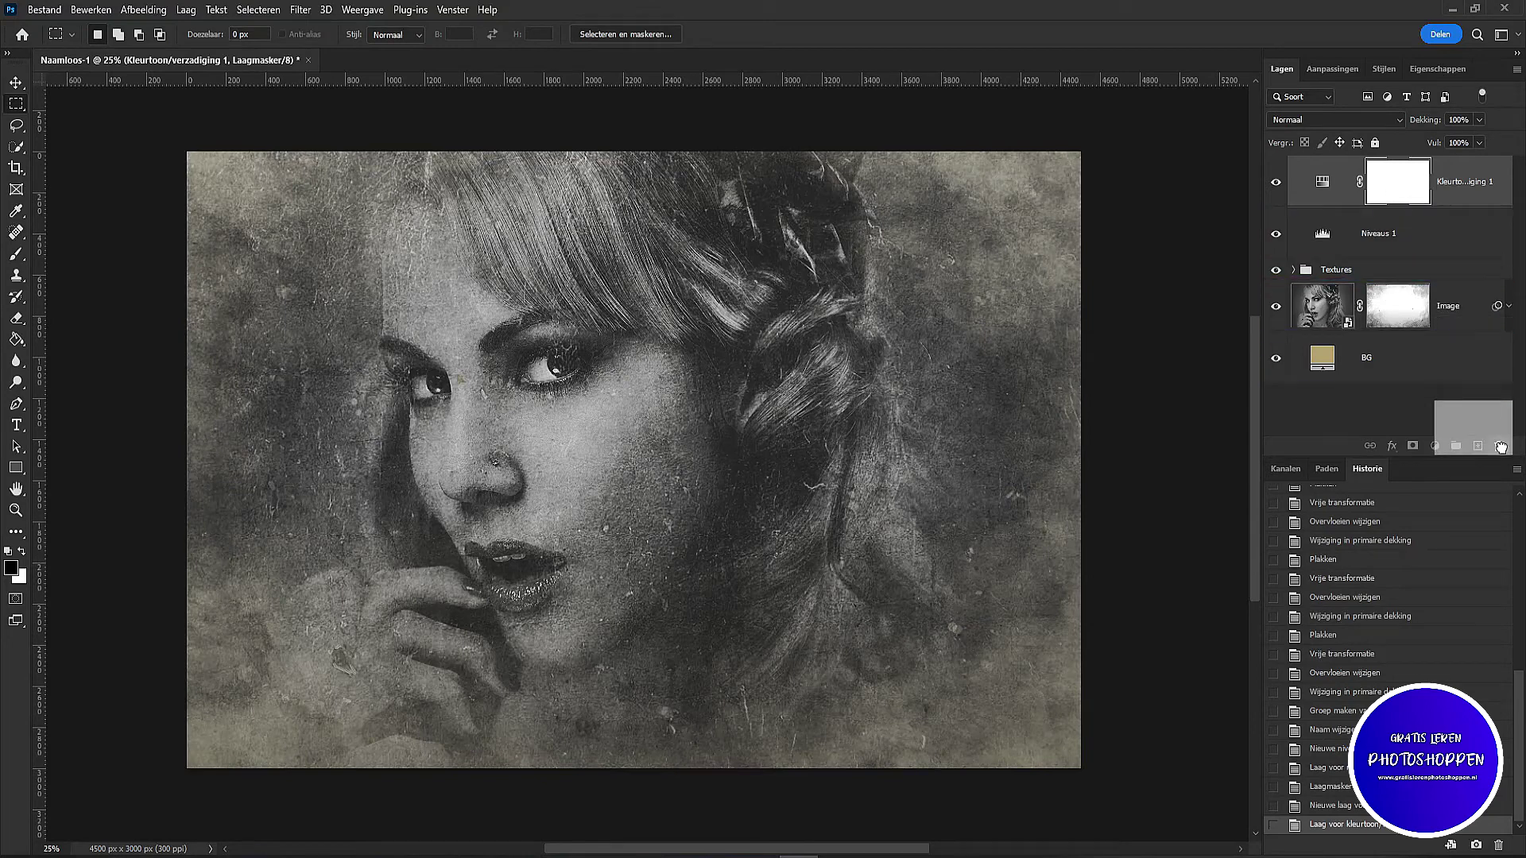
{"action": "left_click", "coordinate": [761, 464]}
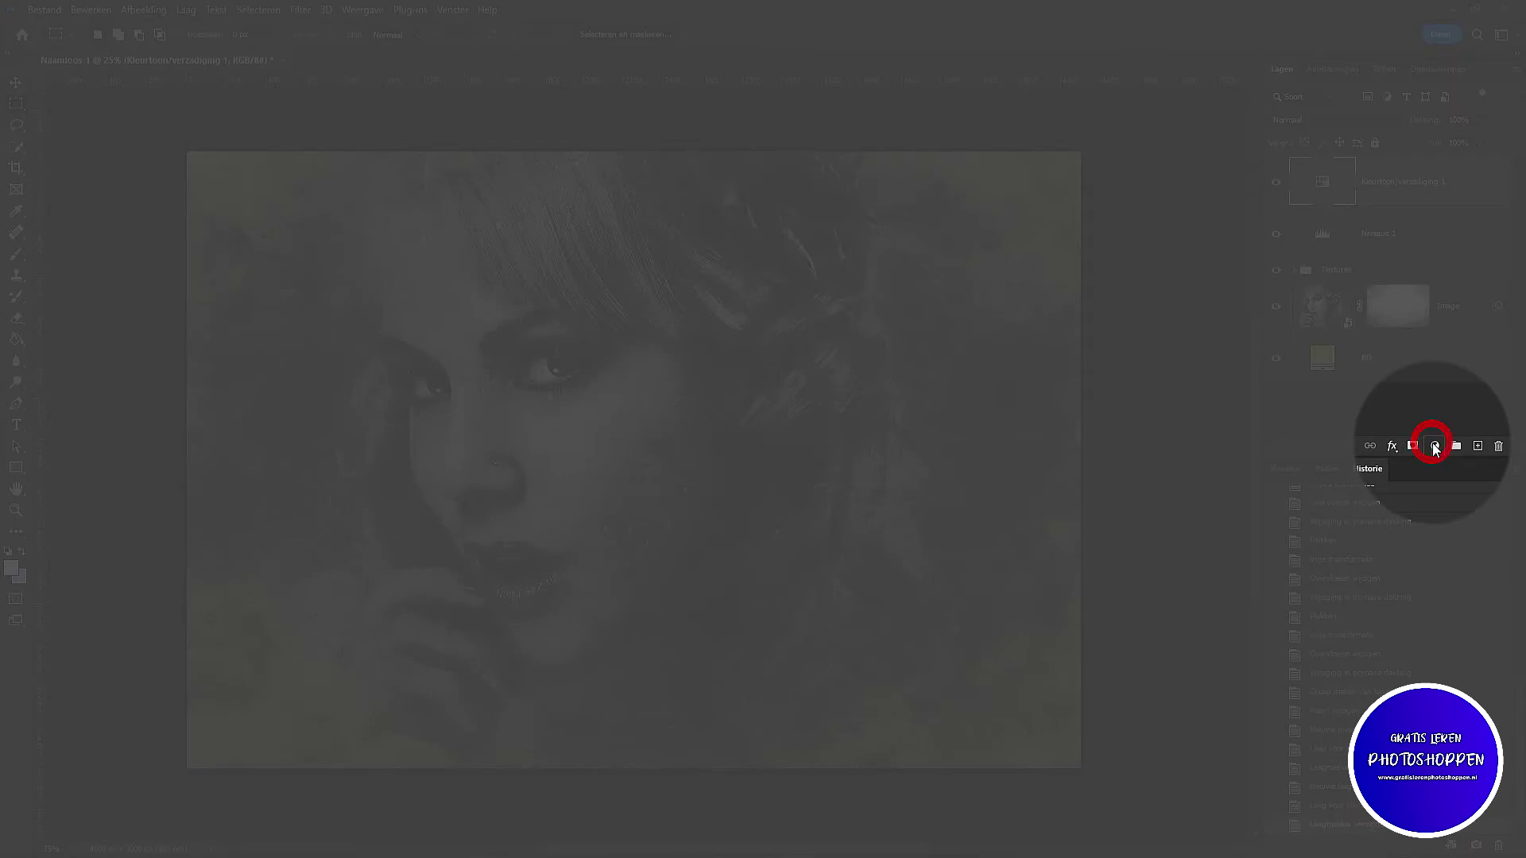
Step: Add Color Lookup layer Kleur opzoeken 1 with TealOrangePlusContrast, remove its mask, and set opacity 16%
{"action": "left_click", "coordinate": [1435, 446]}
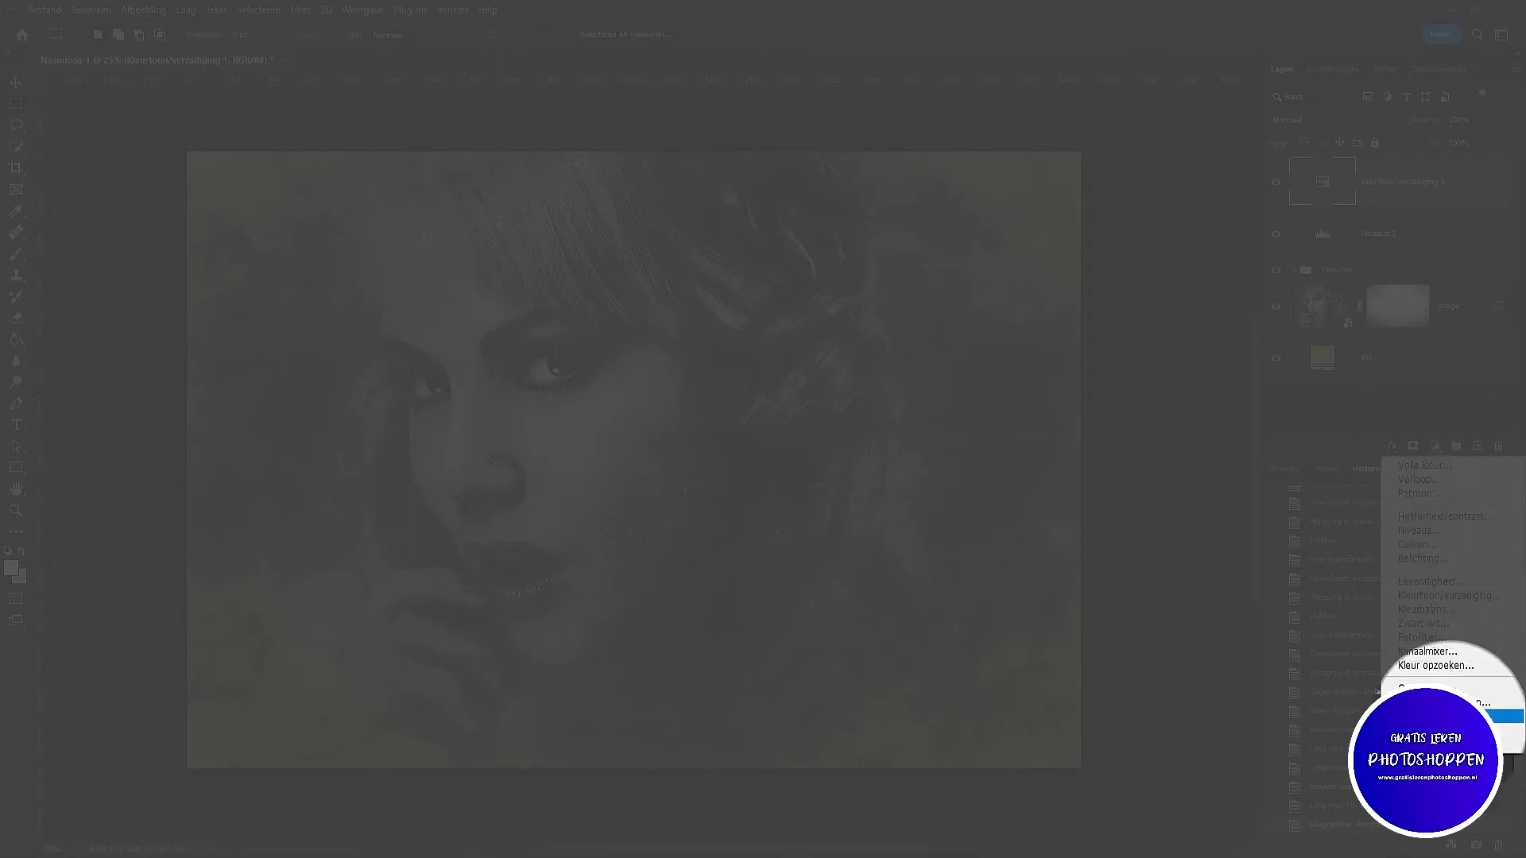
{"action": "left_click", "coordinate": [1435, 666]}
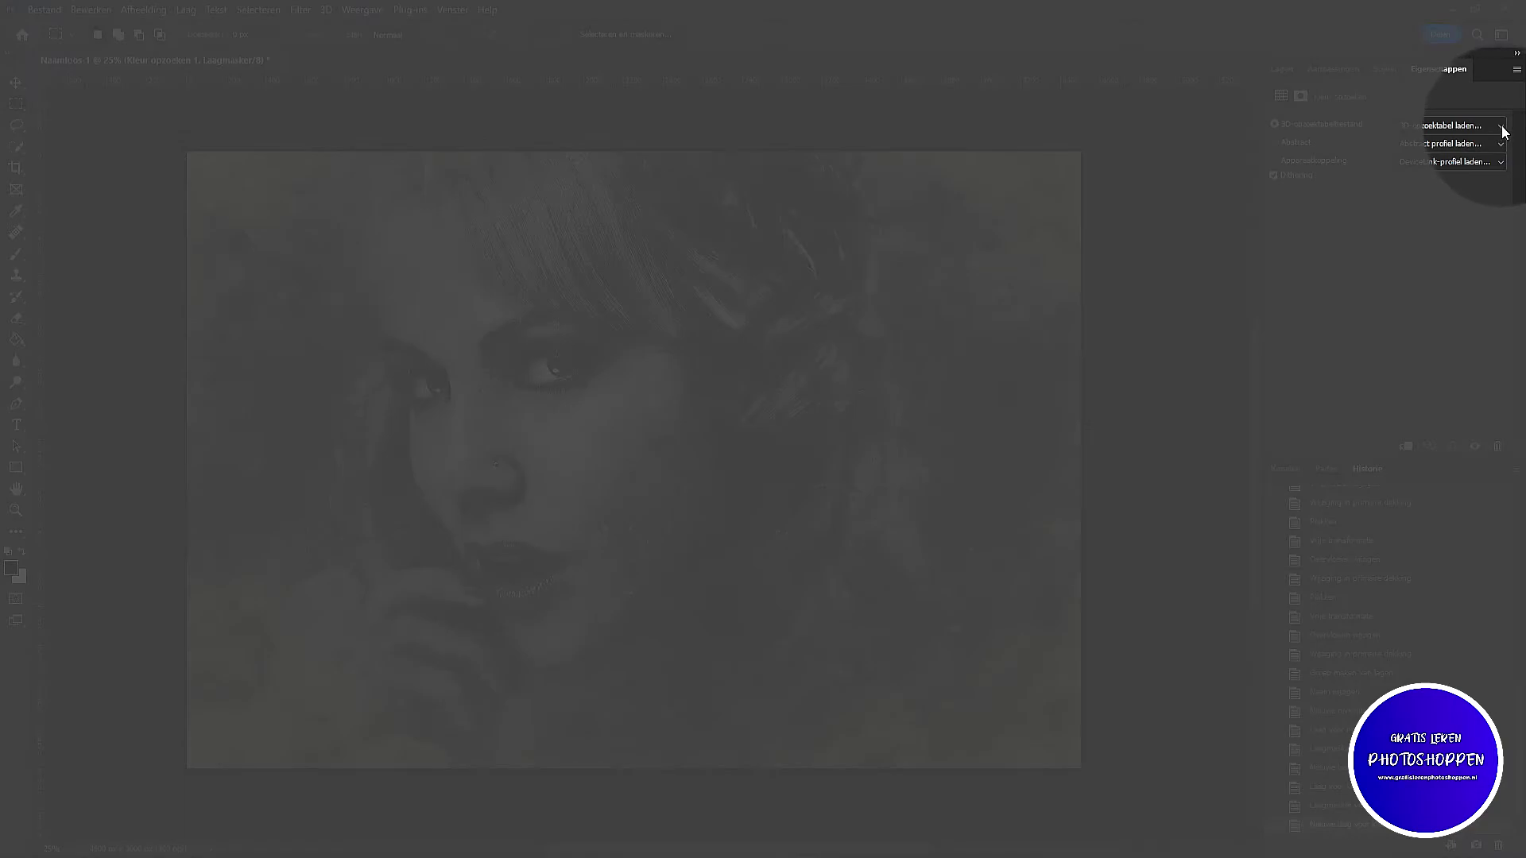
{"action": "left_click", "coordinate": [1501, 127]}
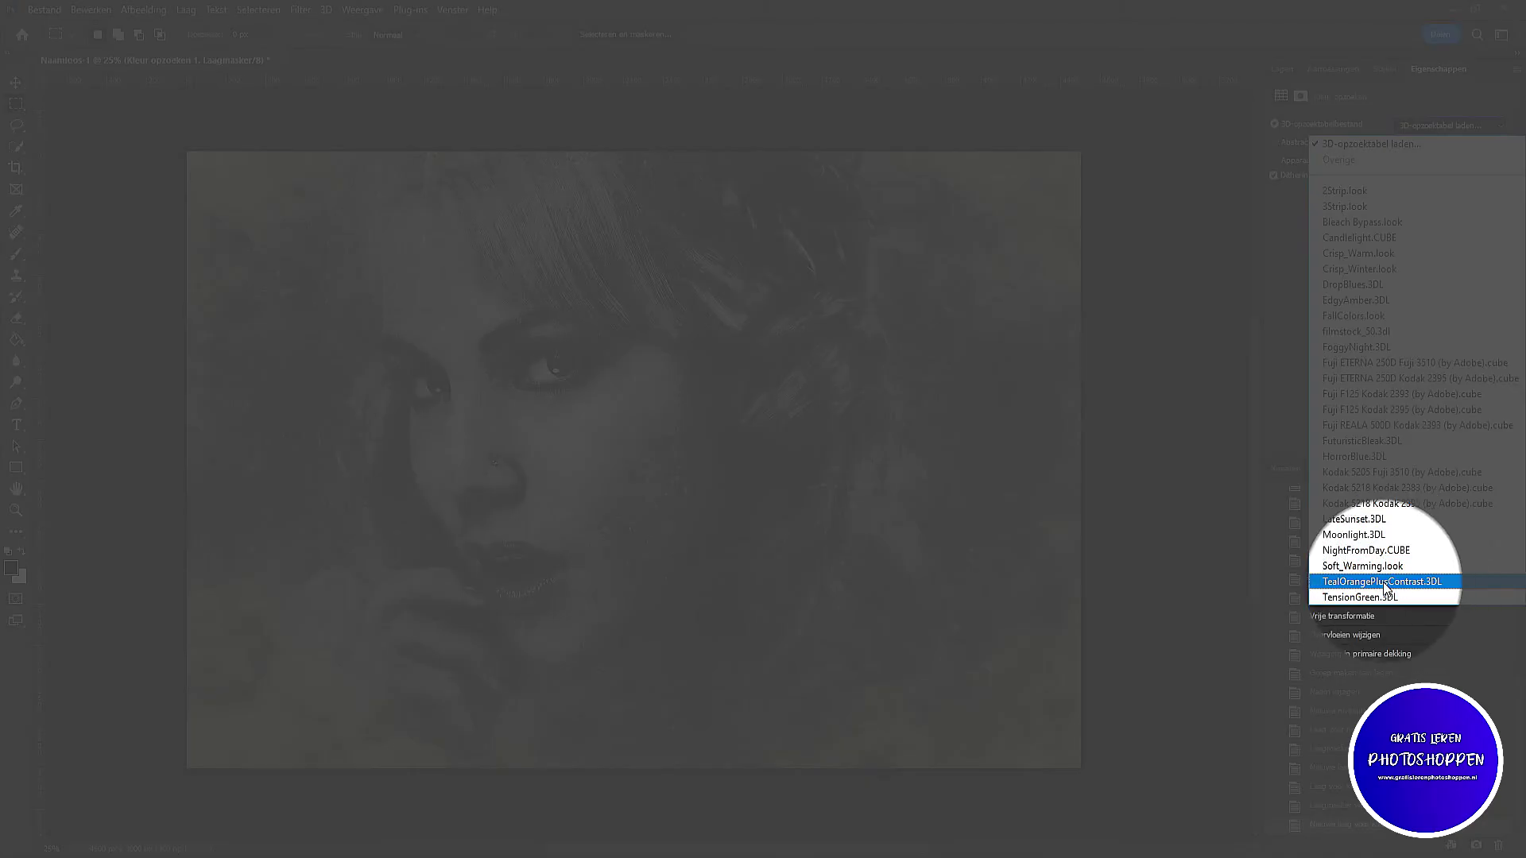
{"action": "left_click", "coordinate": [1383, 581]}
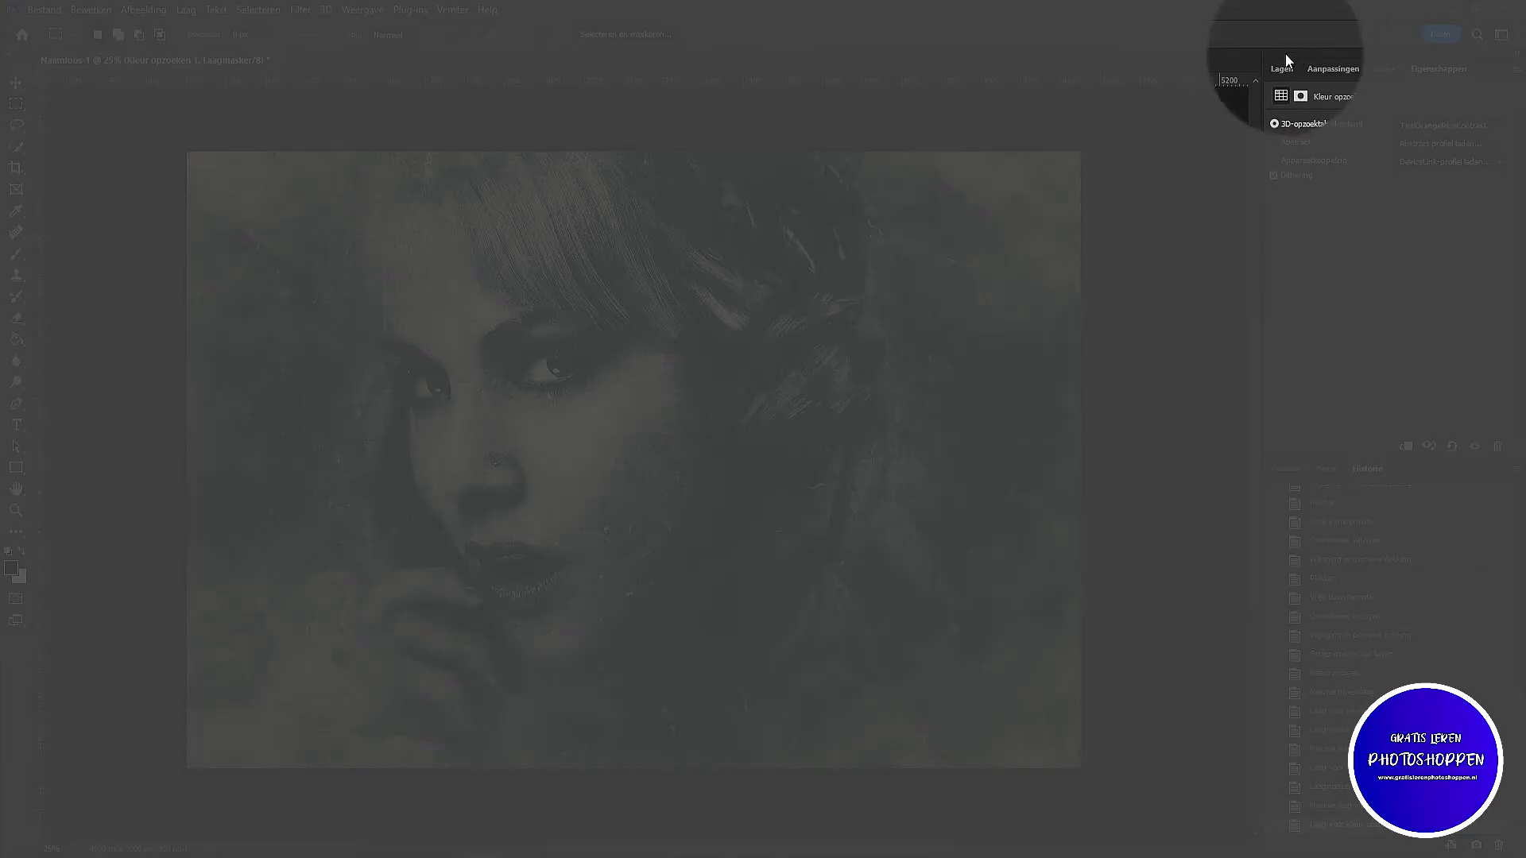
{"action": "left_click", "coordinate": [1281, 69]}
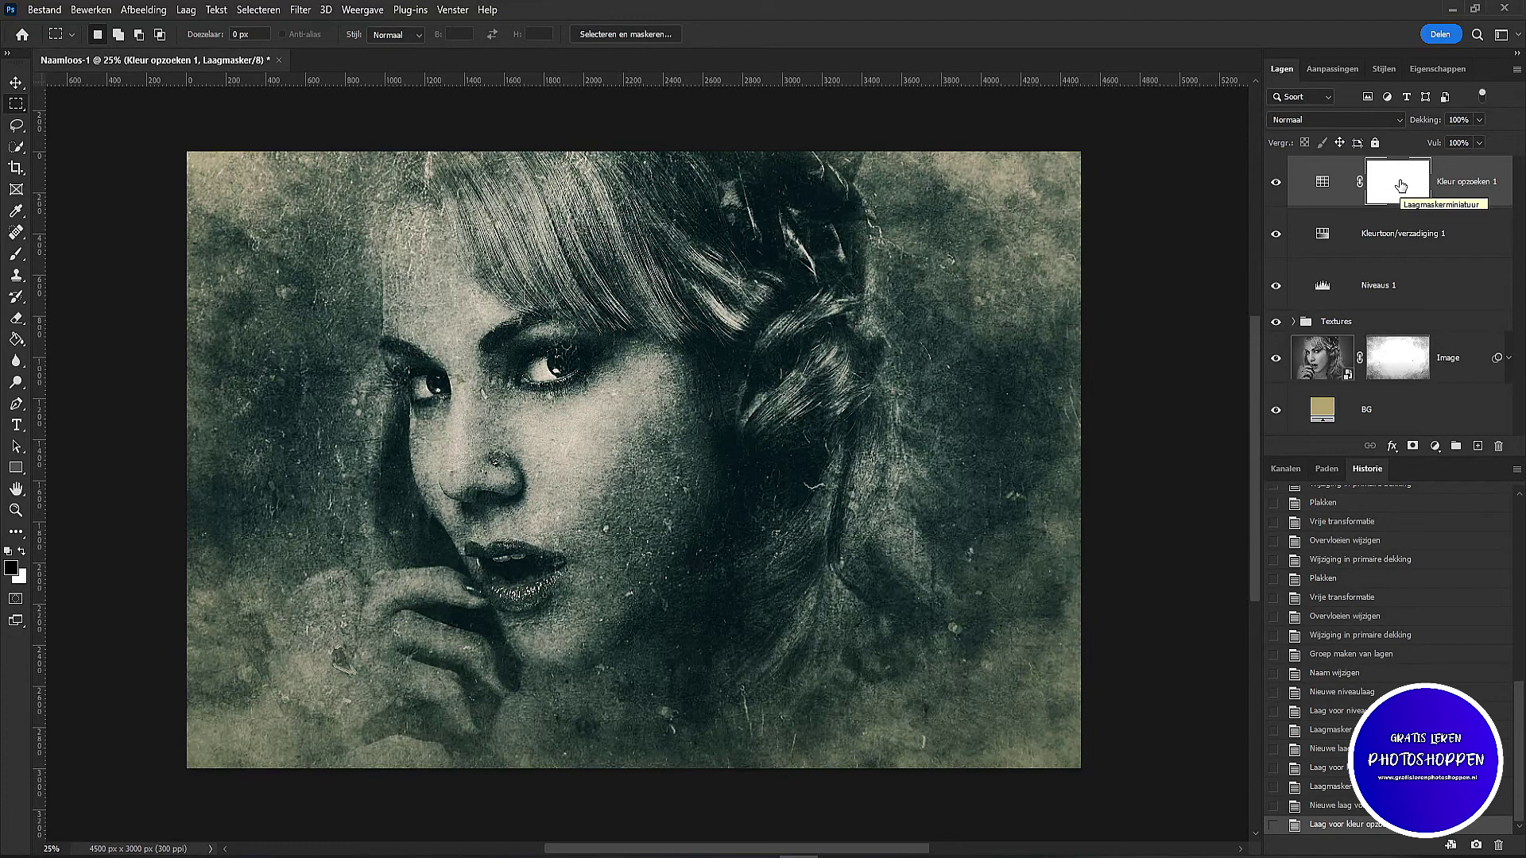
{"action": "left_click_drag", "start_coordinate": [1401, 187], "coordinate": [1498, 446]}
{"action": "left_click", "coordinate": [736, 464]}
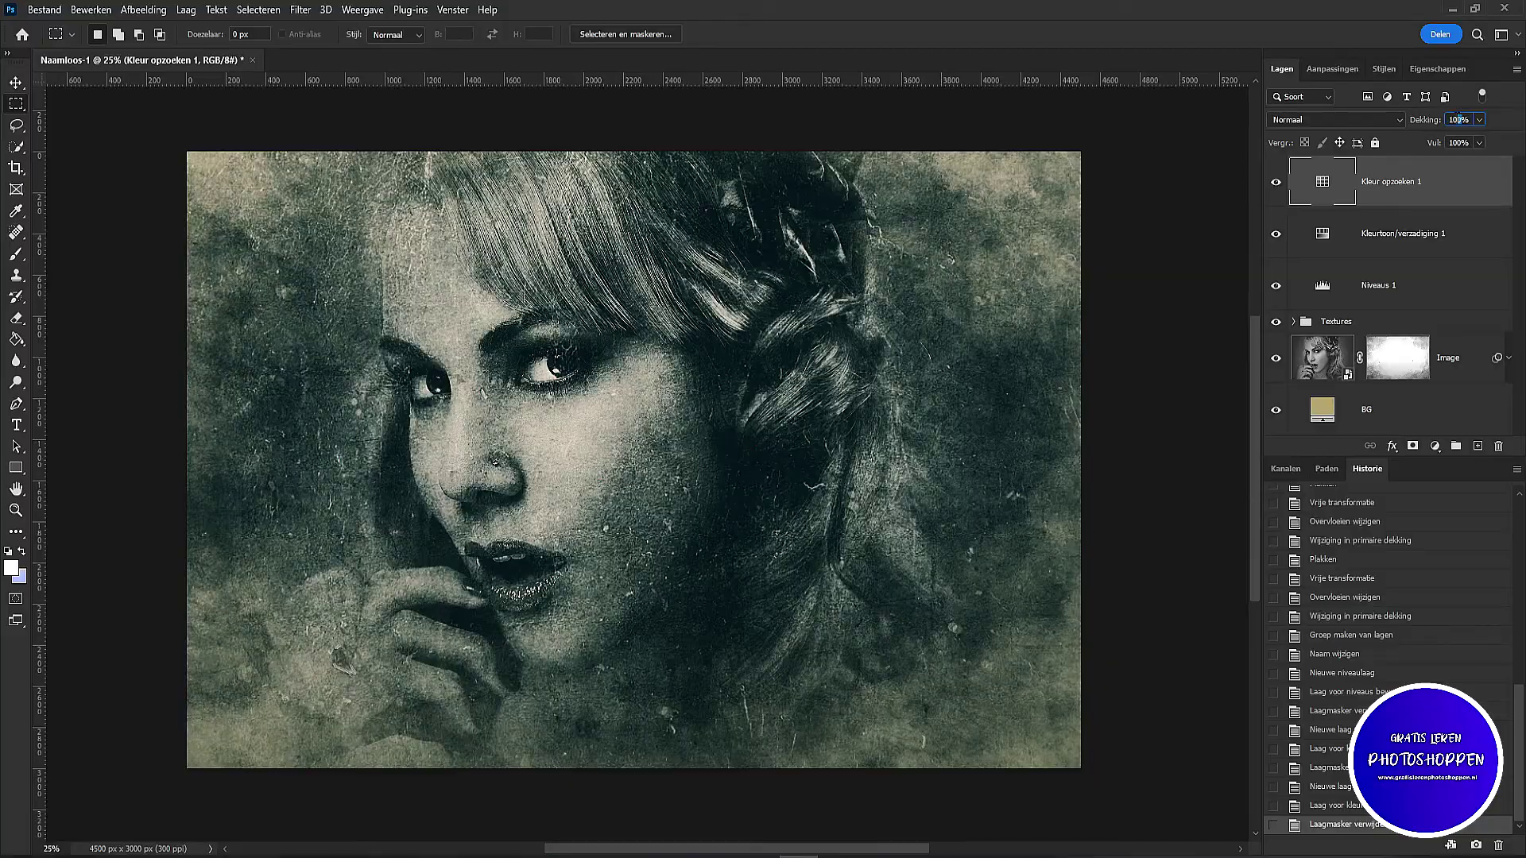
{"action": "type", "text": "16"}
{"action": "key", "text": "Return"}
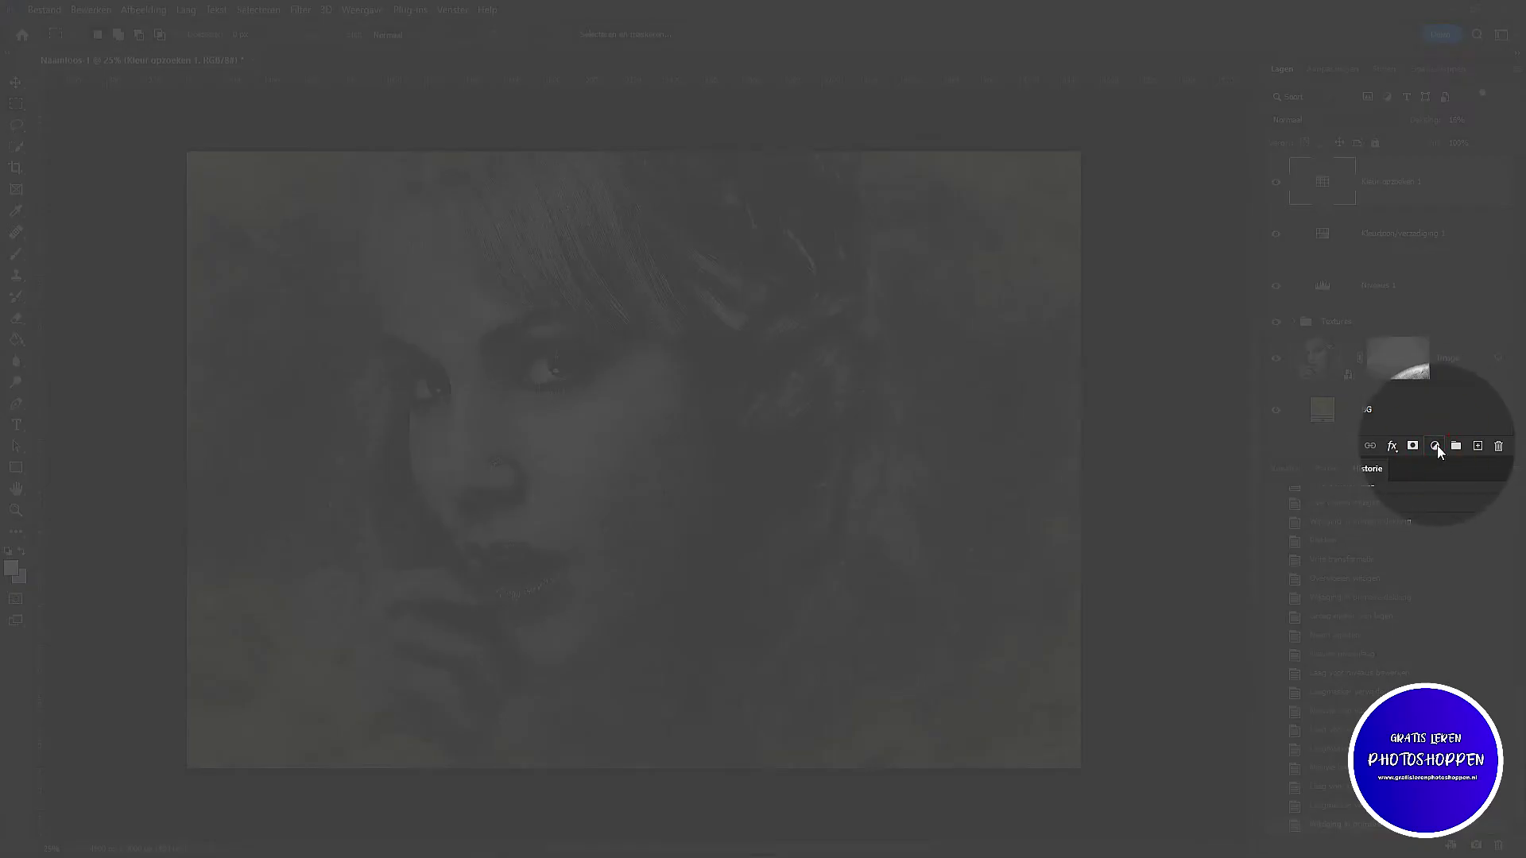
Step: Add a second Color Lookup layer using Candlelight.CUBE
{"action": "left_click", "coordinate": [1435, 446]}
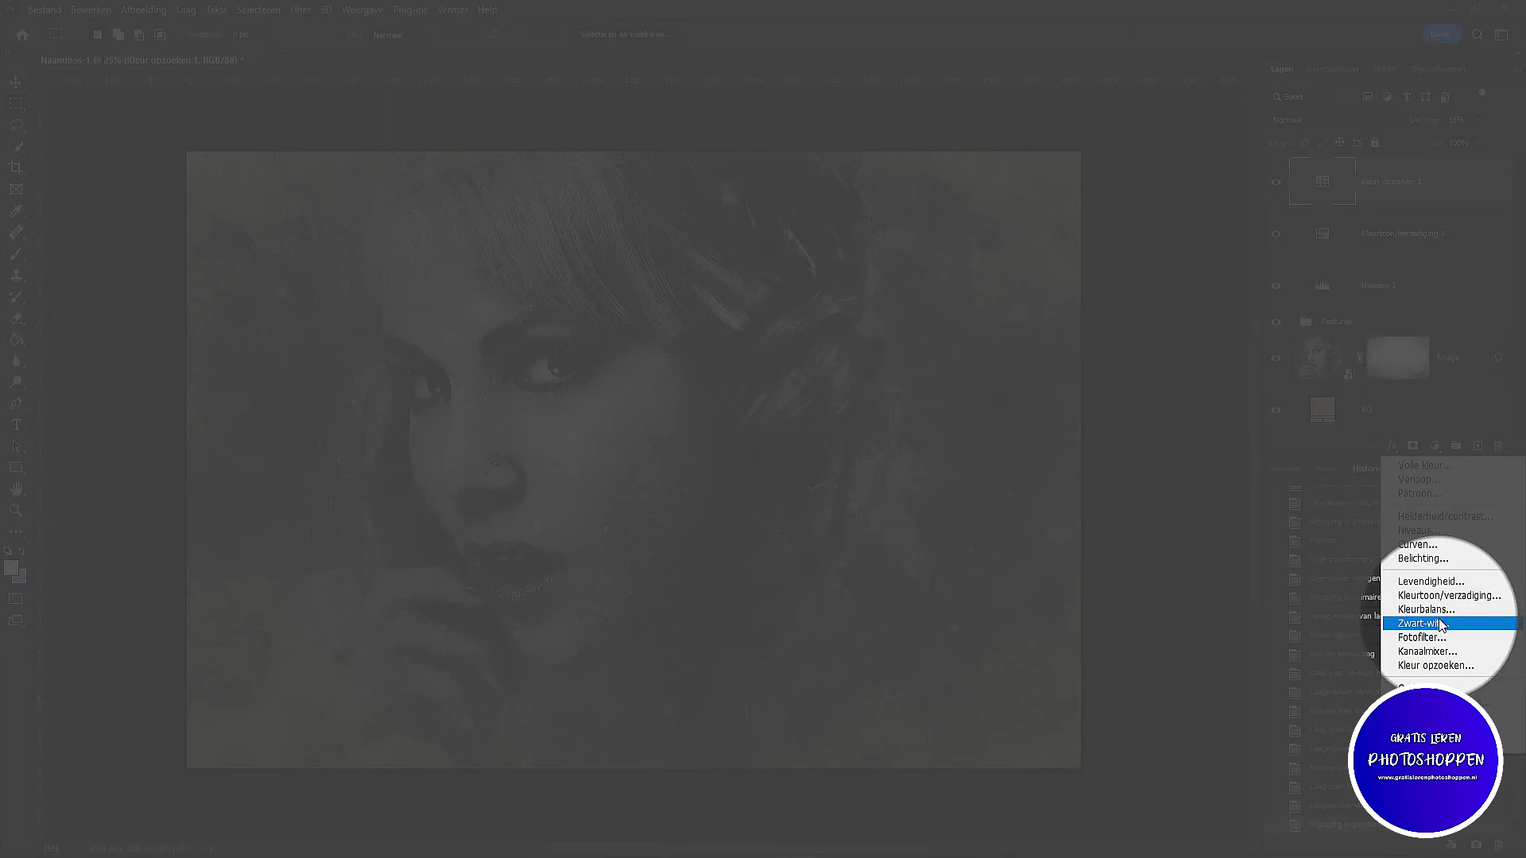
{"action": "left_click", "coordinate": [1448, 666]}
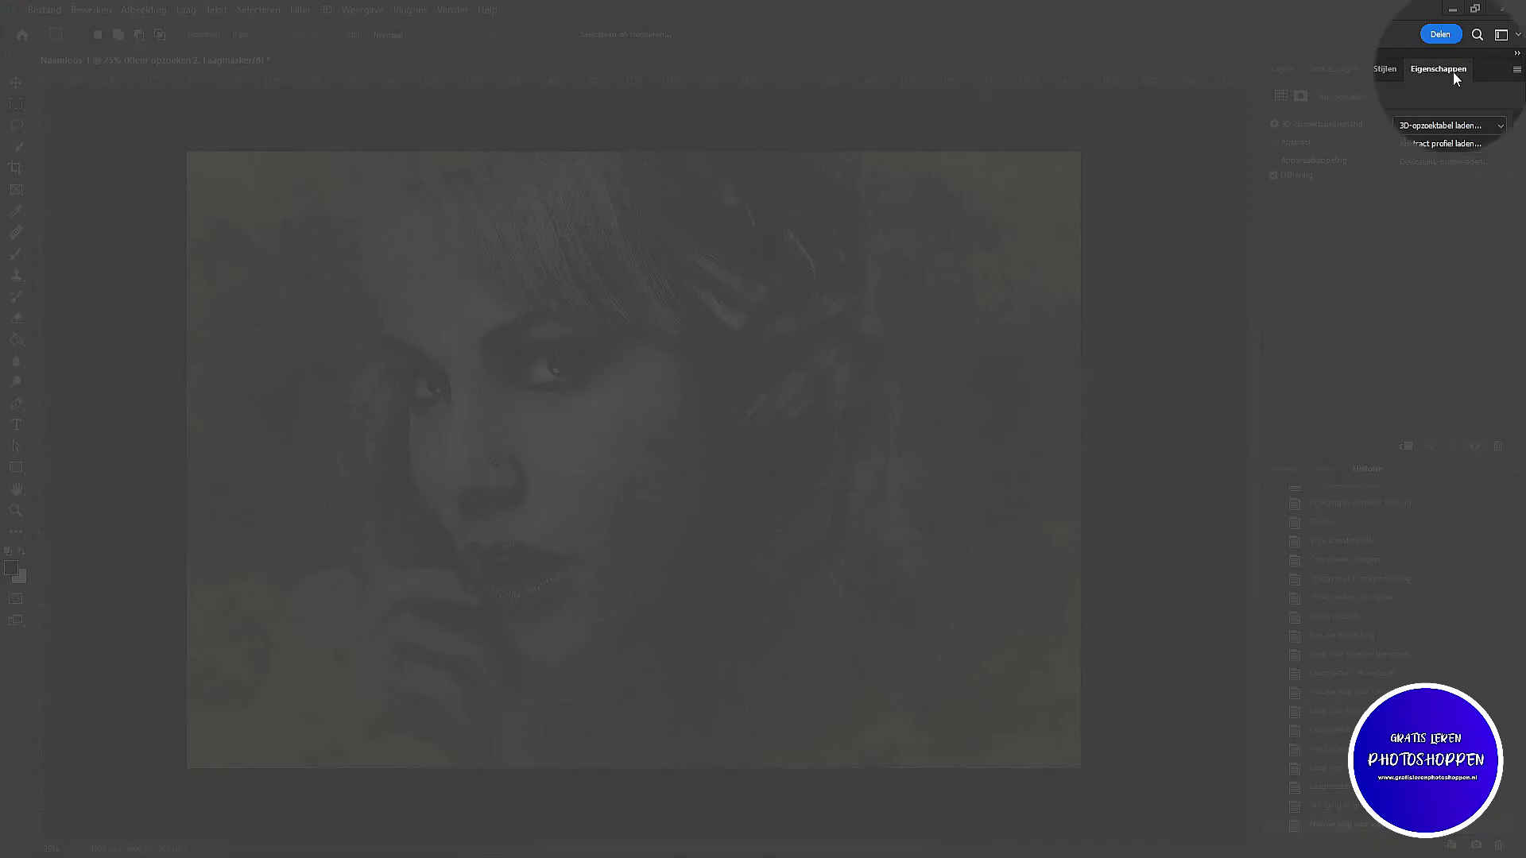
{"action": "left_click", "coordinate": [1454, 126]}
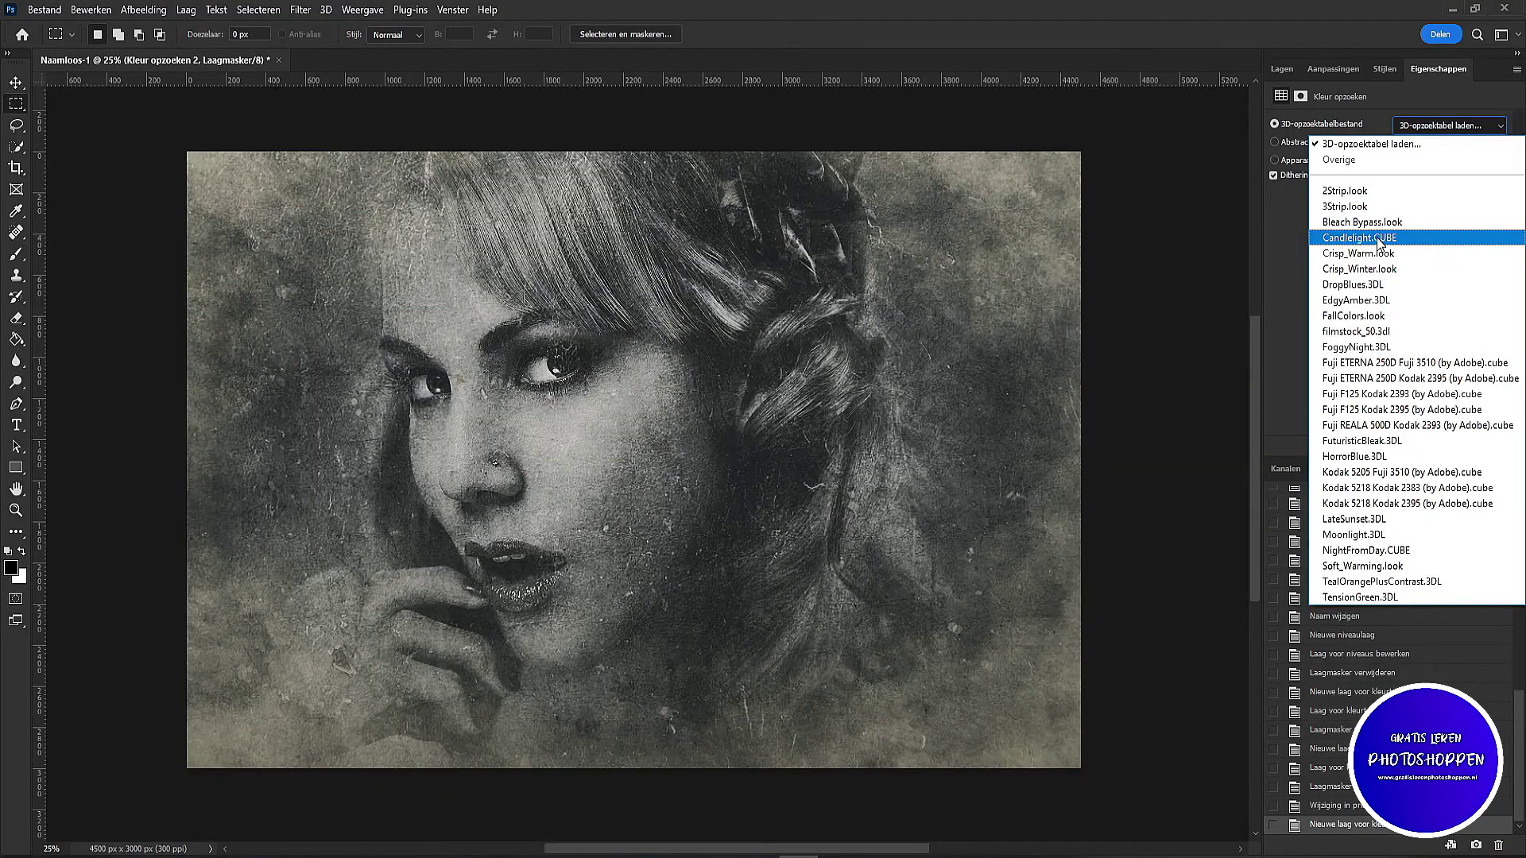
{"action": "left_click", "coordinate": [1379, 238]}
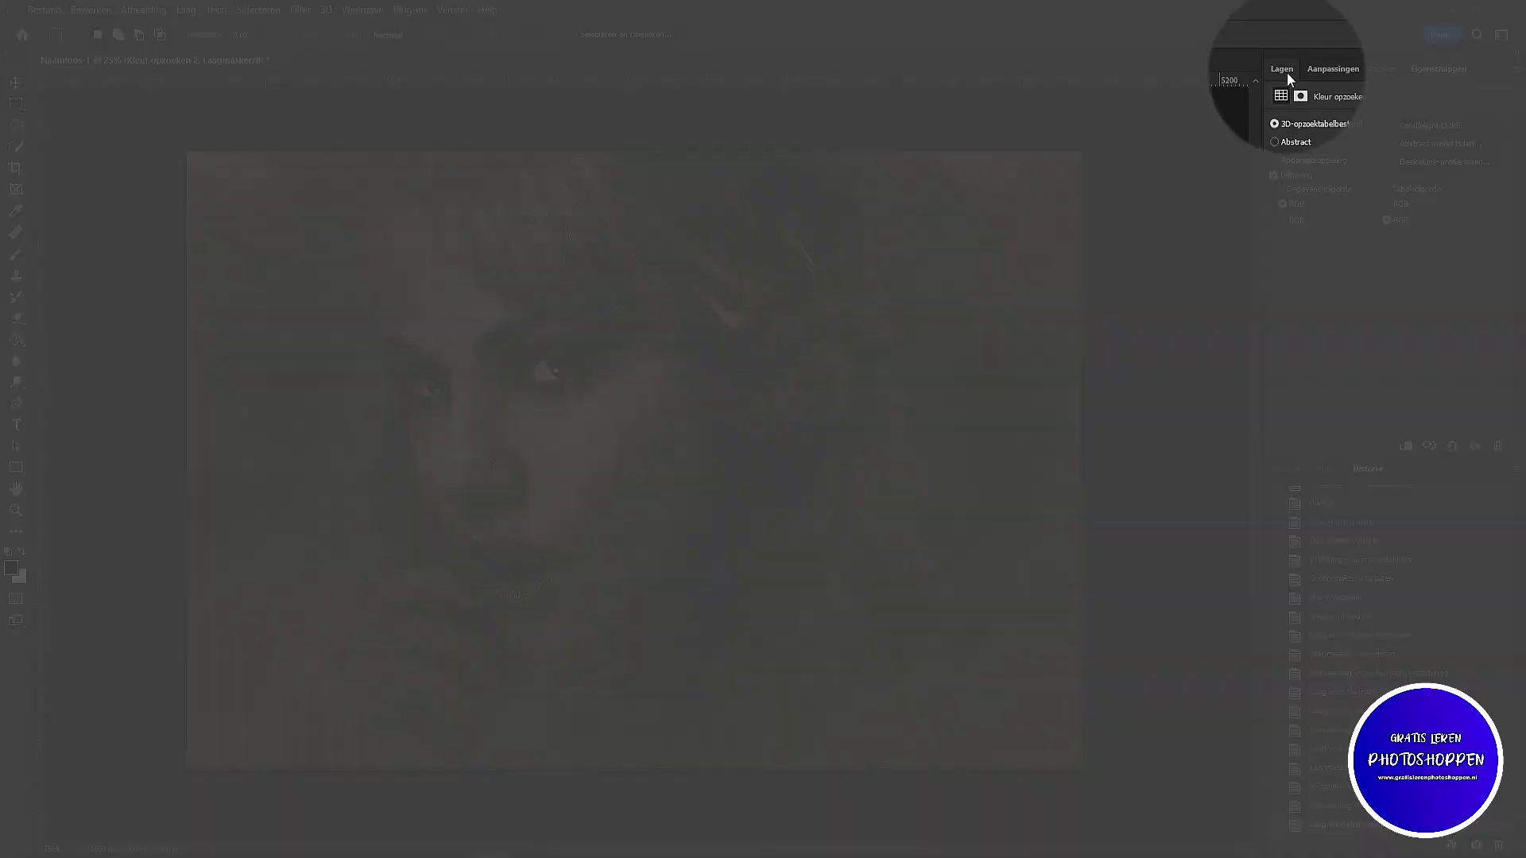
Step: Delete the mask of Kleur opzoeken 2 and set its opacity to 70%
{"action": "left_click", "coordinate": [1282, 69]}
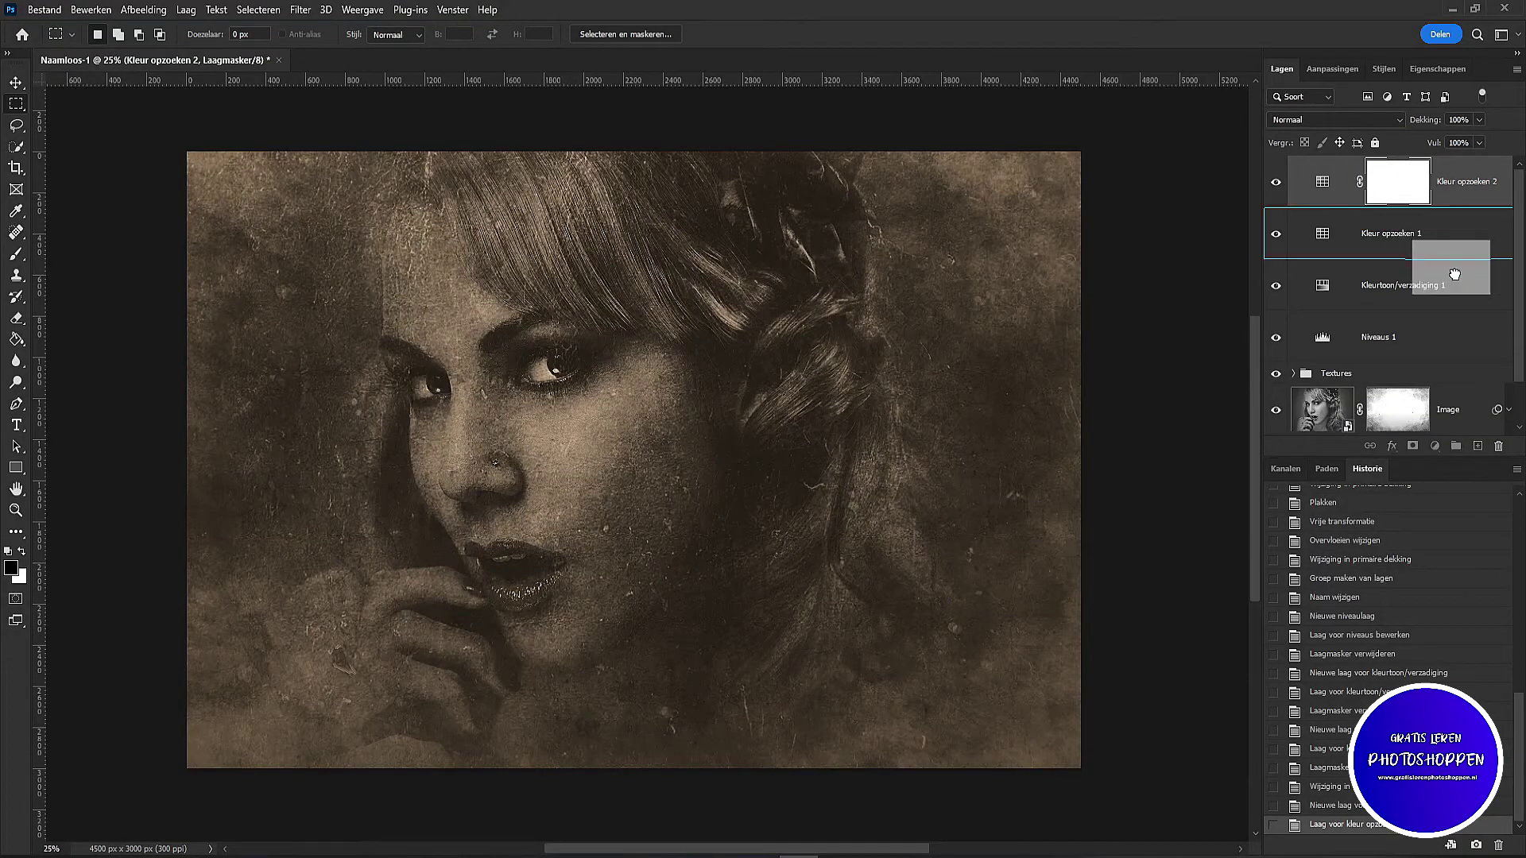
{"action": "left_click_drag", "start_coordinate": [1501, 430], "coordinate": [1498, 446]}
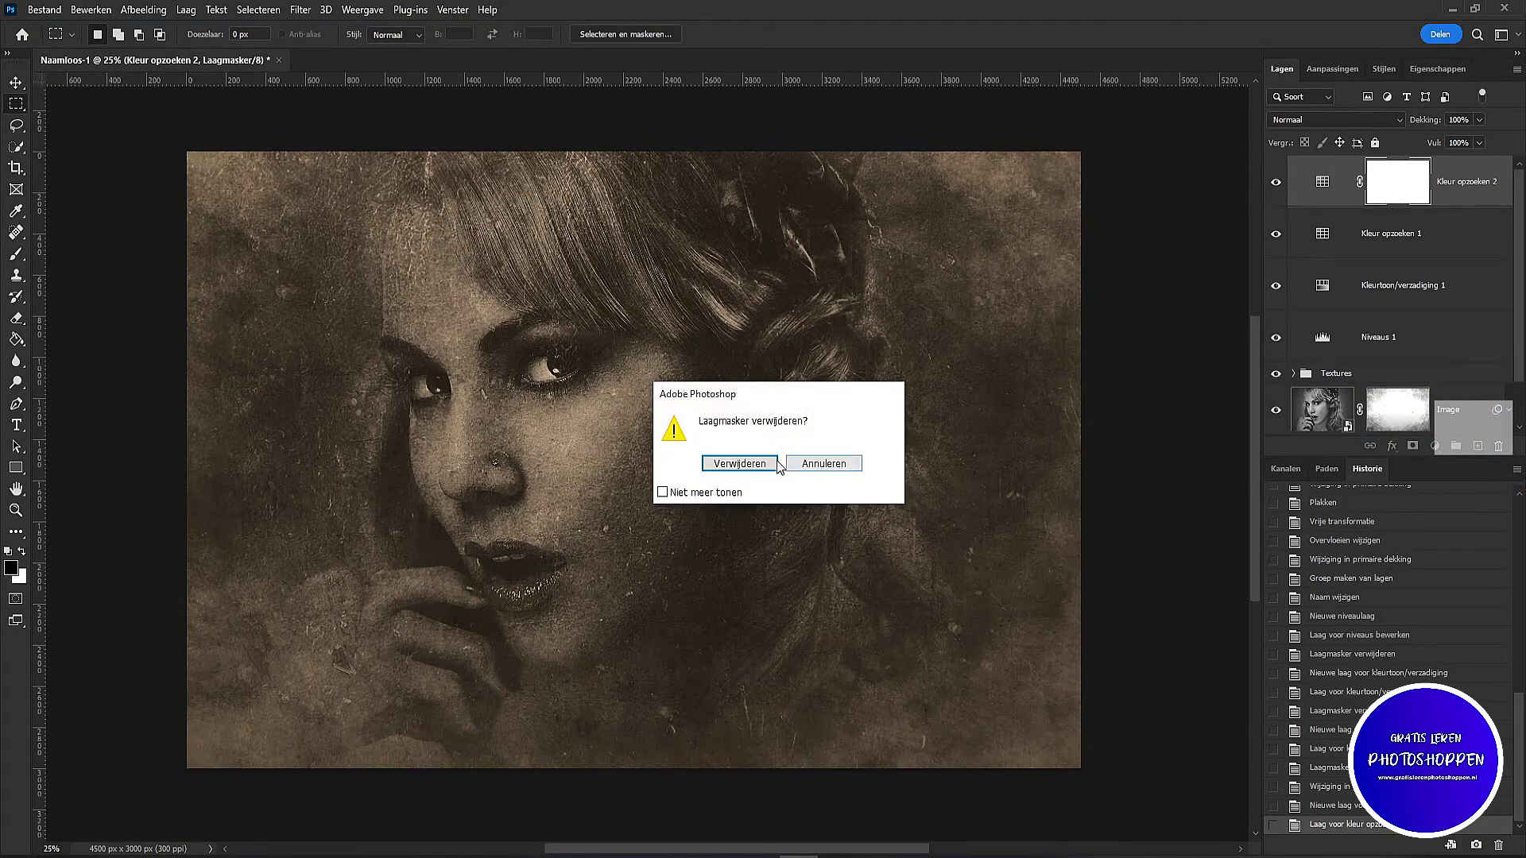
{"action": "left_click", "coordinate": [782, 462]}
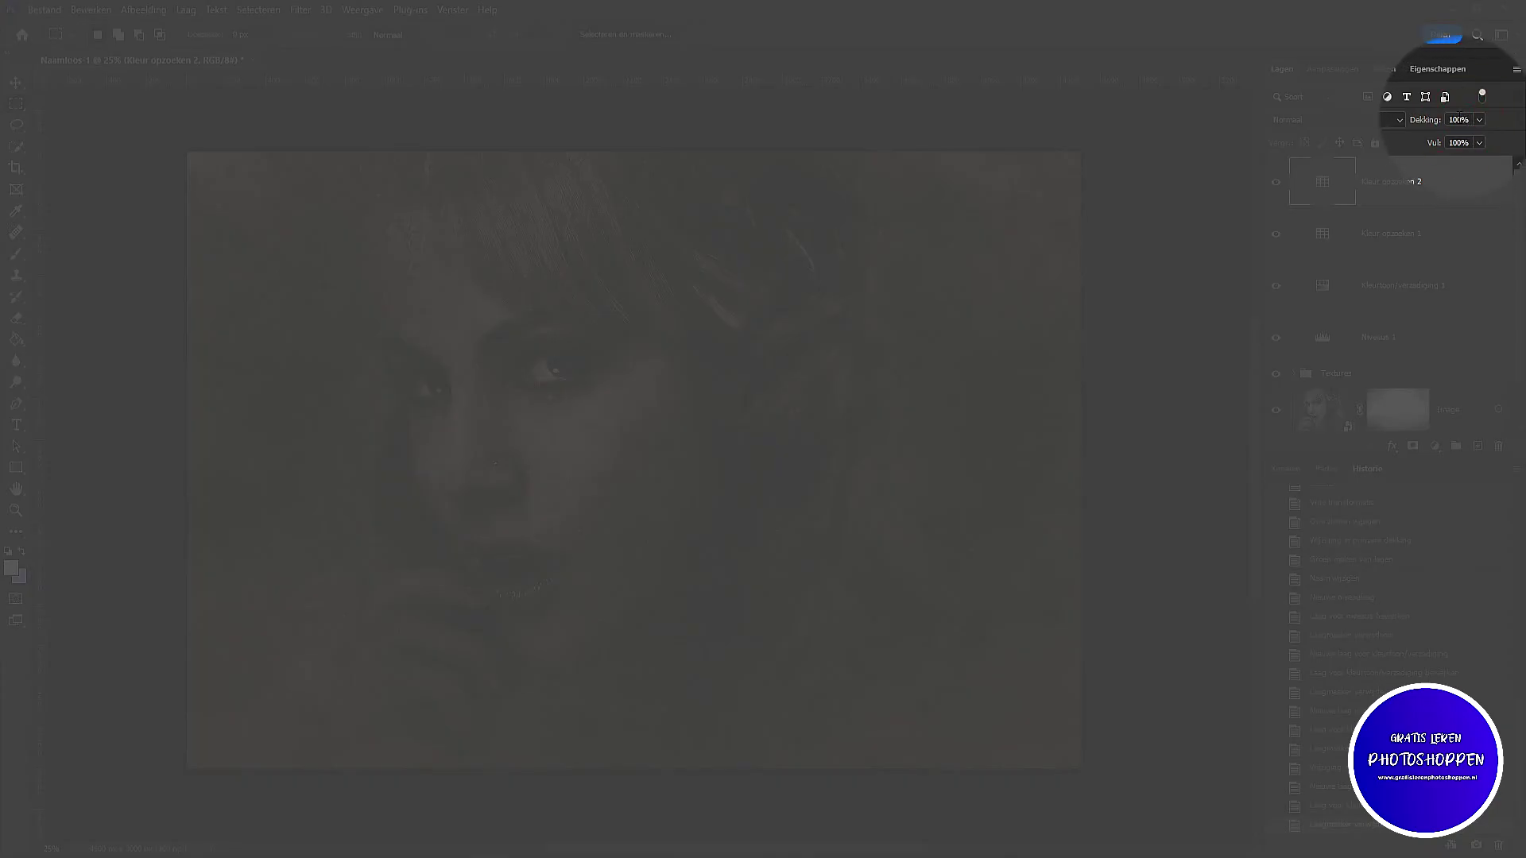
{"action": "left_click", "coordinate": [1458, 119]}
{"action": "type", "text": "70"}
{"action": "key", "text": "Return"}
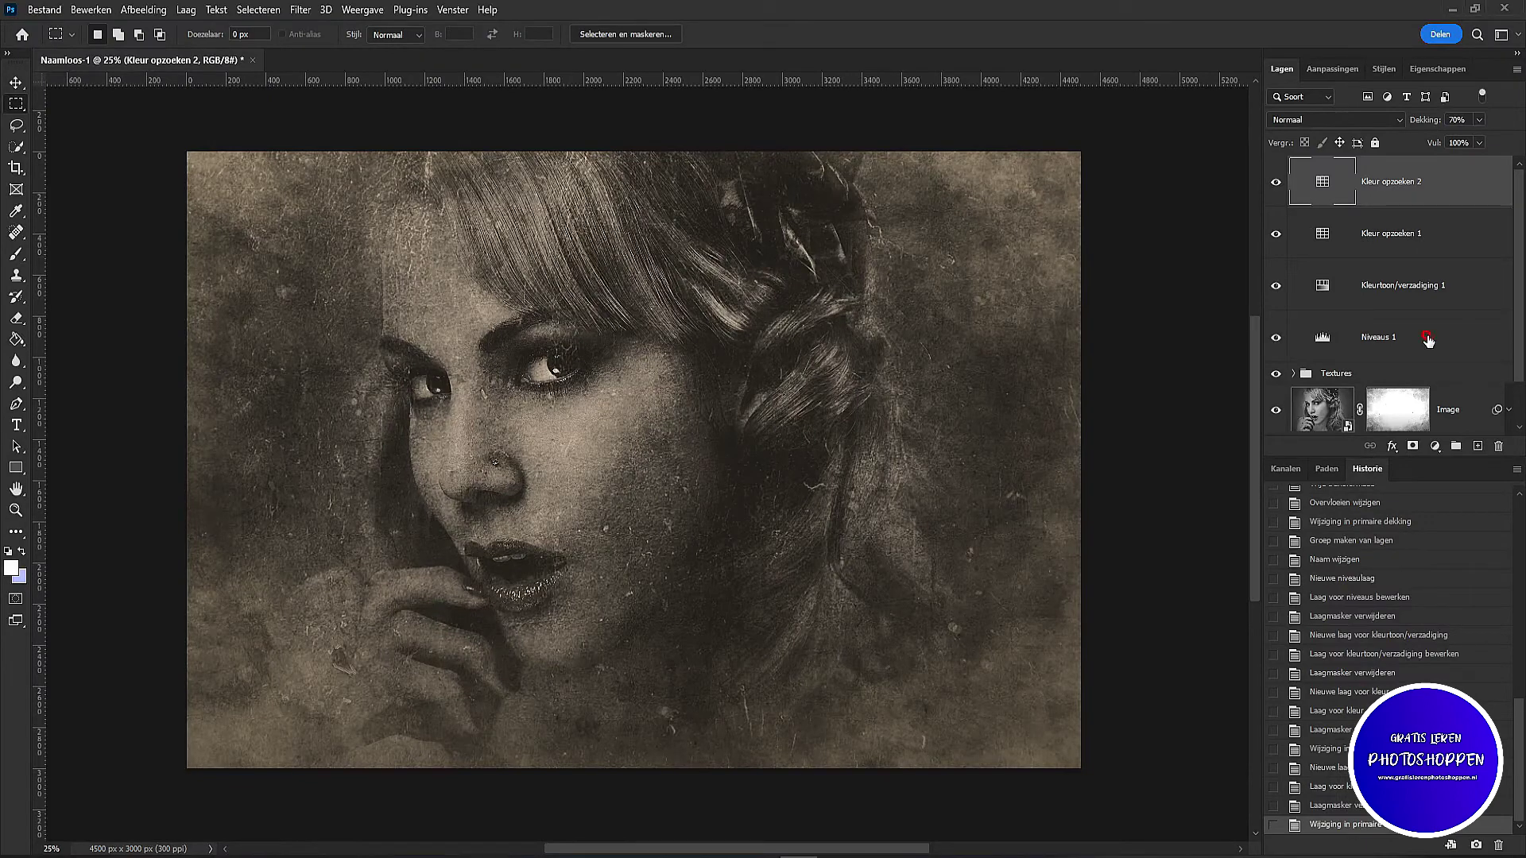
{"action": "left_click", "coordinate": [1428, 341], "text": "shift"}
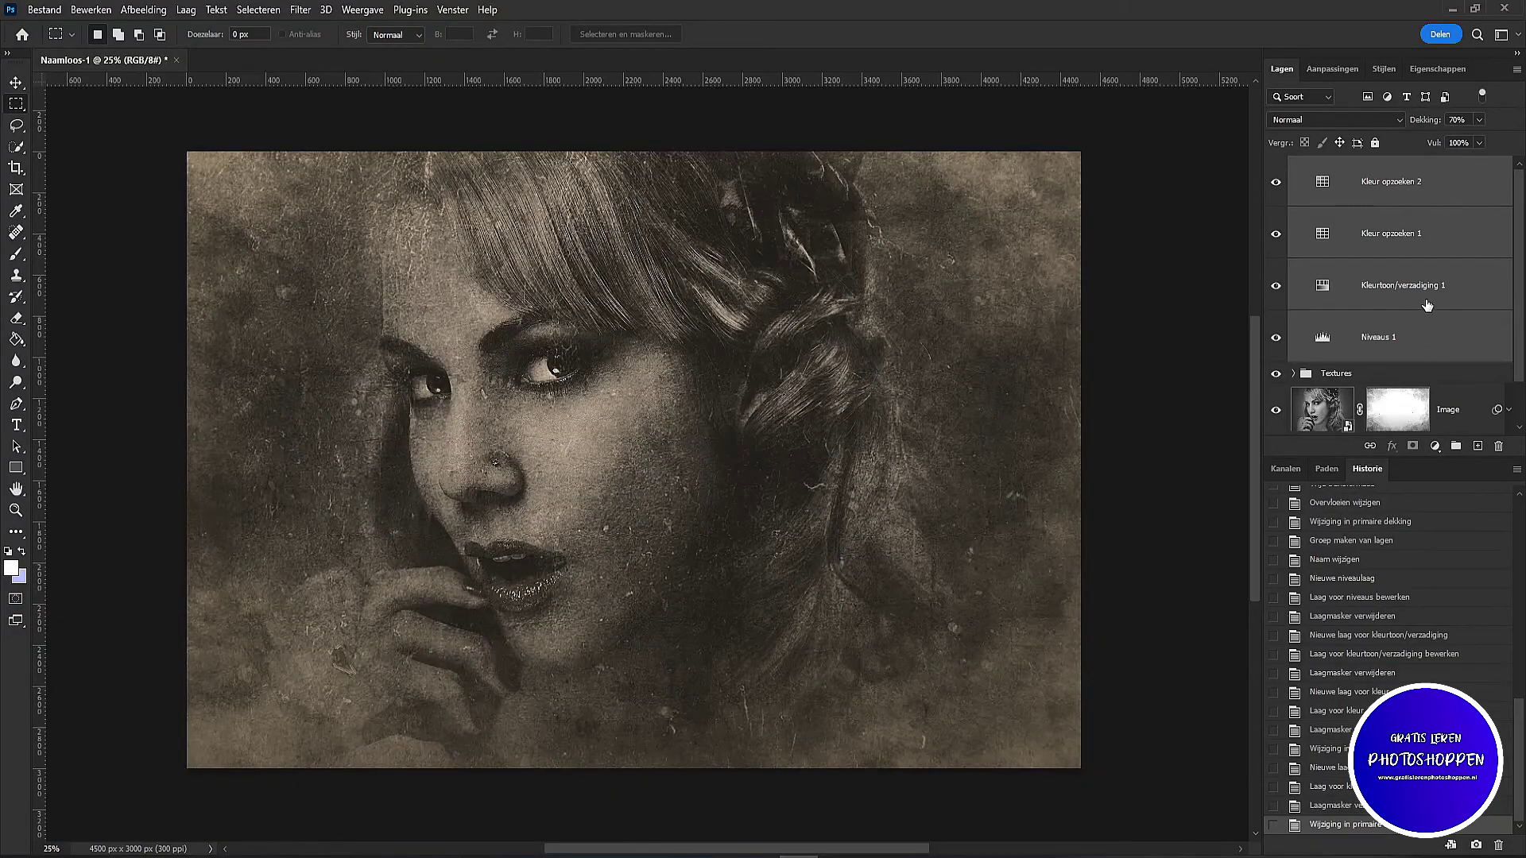
Step: Group the Levels, Hue/Saturation and both Color Lookup layers and name the group Color Grad
{"action": "left_click", "coordinate": [1457, 446]}
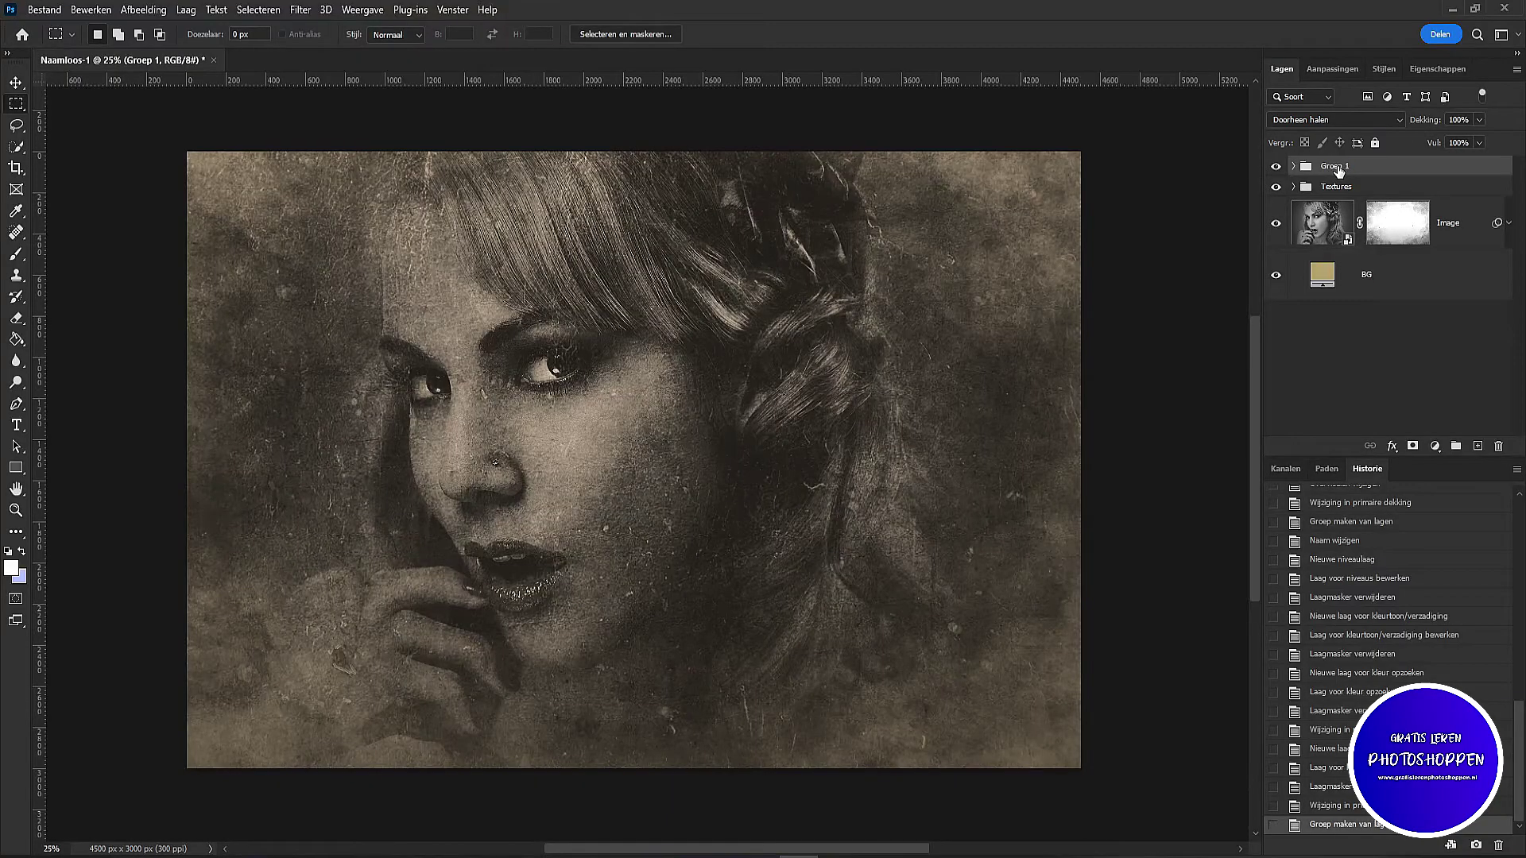
{"action": "double_click", "coordinate": [1337, 167]}
{"action": "type", "text": "Color Grad"}
{"action": "key", "text": "Return"}
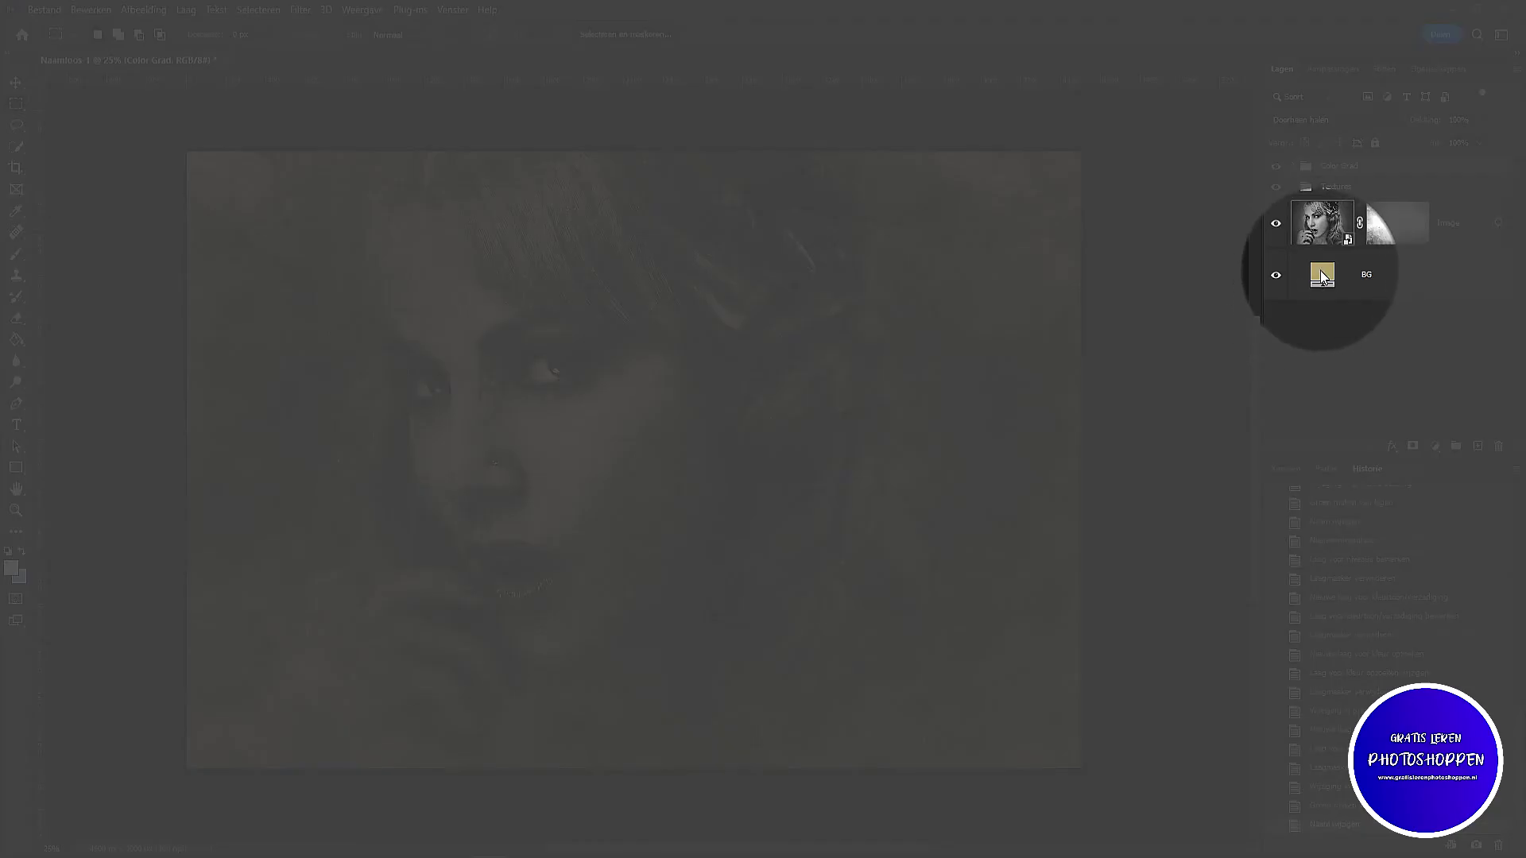
{"action": "double_click", "coordinate": [1322, 275]}
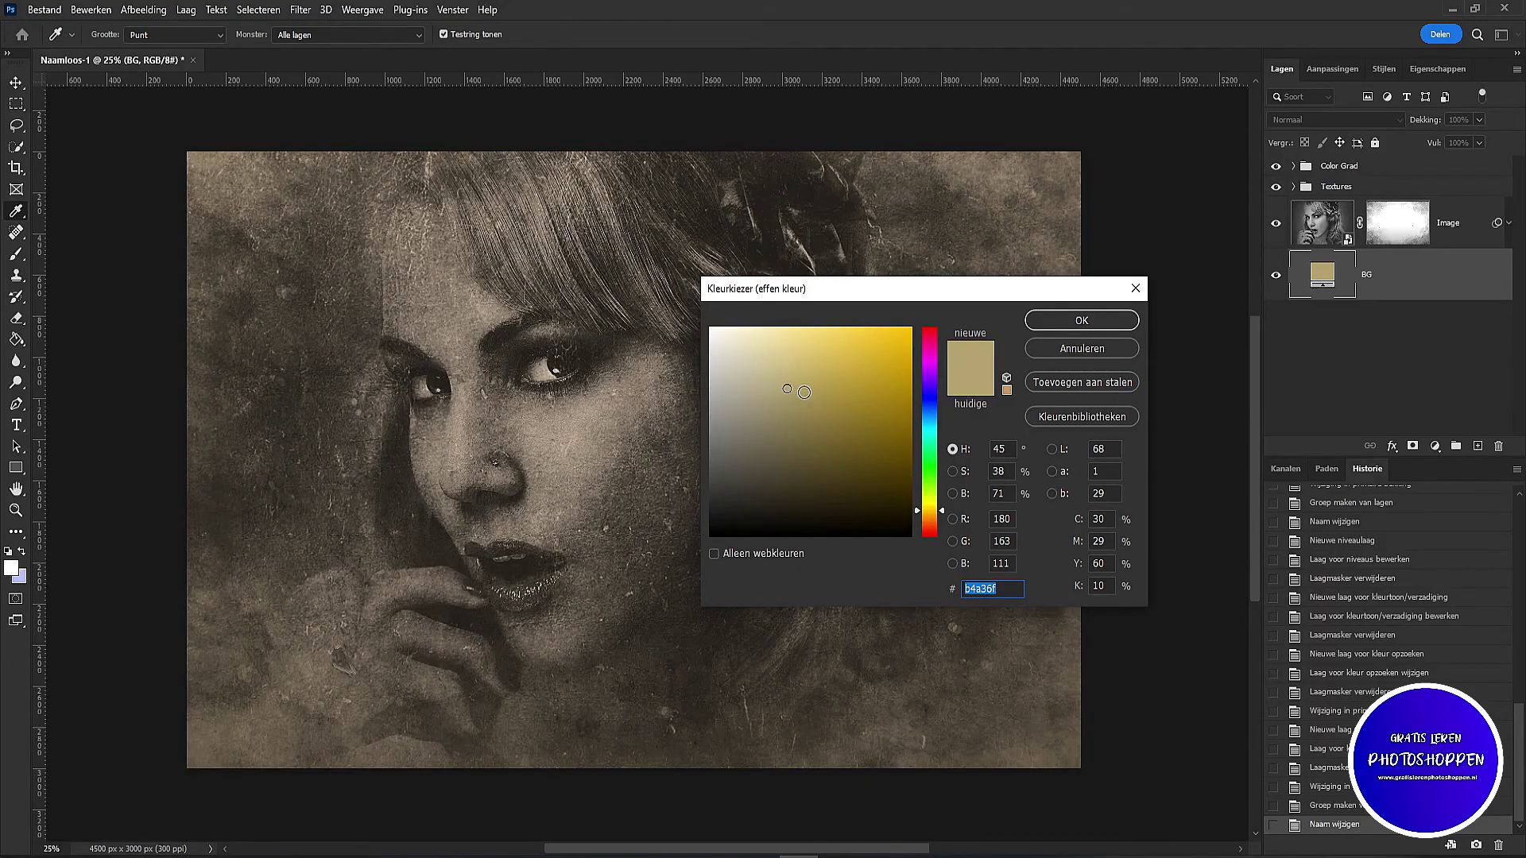
{"action": "left_click", "coordinate": [929, 343]}
{"action": "mouse_move", "coordinate": [787, 387]}
{"action": "left_mouse_down"}
{"action": "mouse_move", "coordinate": [904, 393]}
{"action": "mouse_move", "coordinate": [767, 507]}
{"action": "left_mouse_up"}
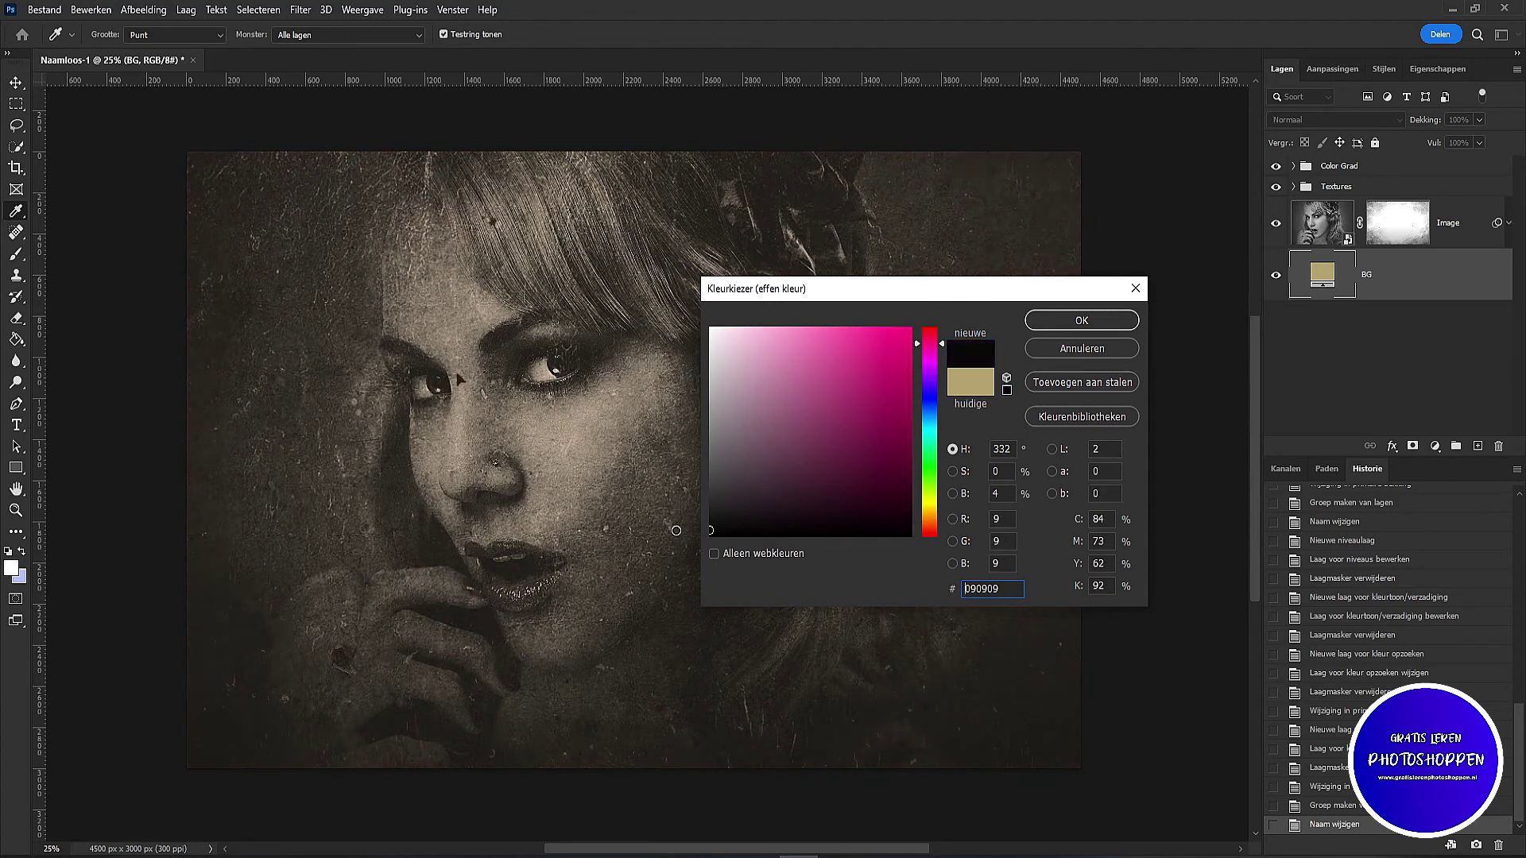
{"action": "left_click_drag", "start_coordinate": [767, 507], "coordinate": [756, 396]}
{"action": "left_click", "coordinate": [966, 377]}
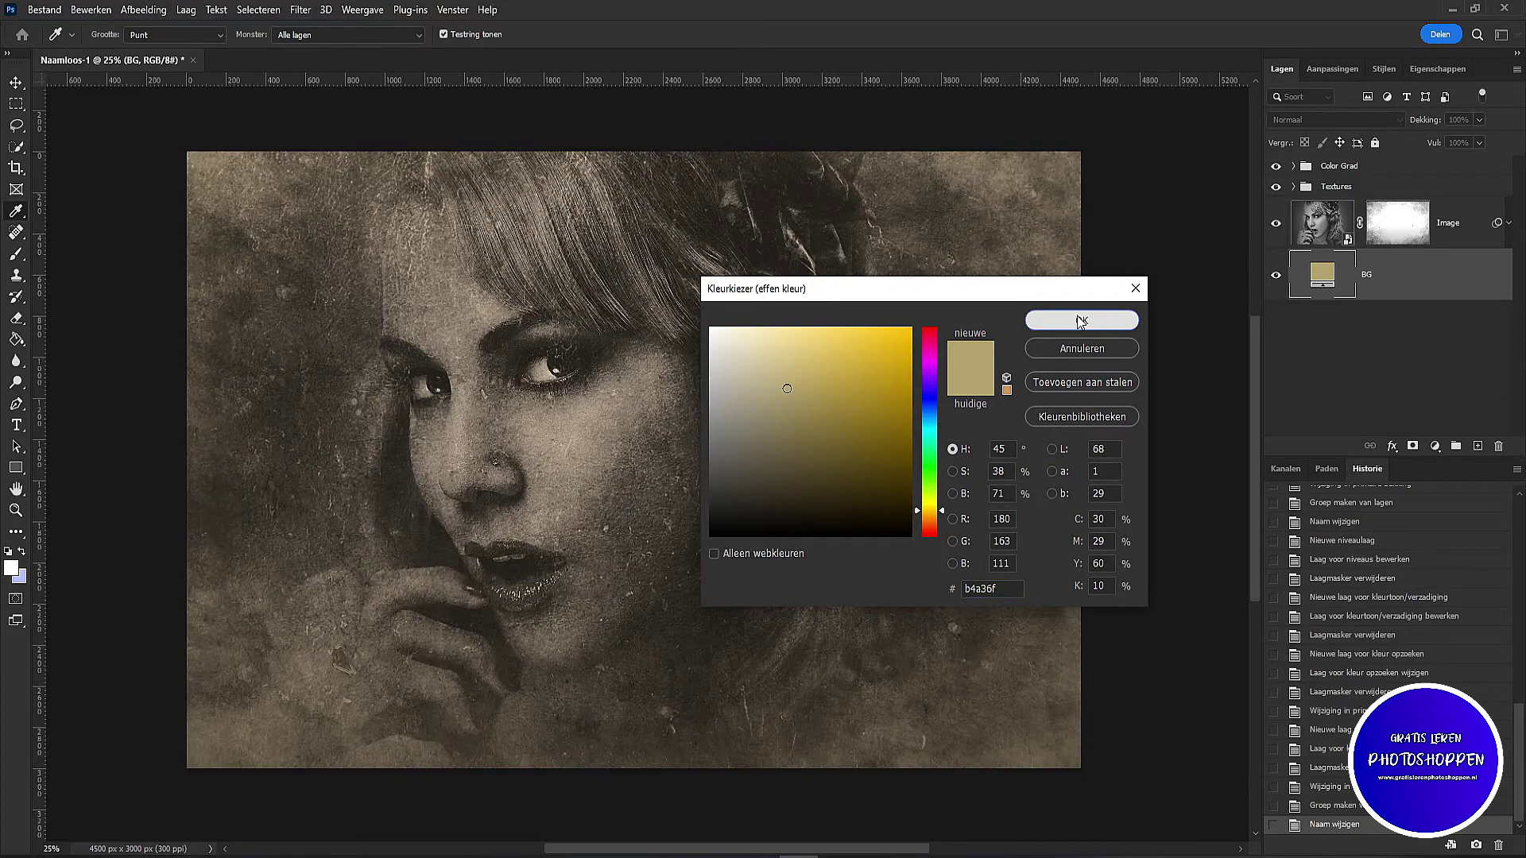
{"action": "left_click", "coordinate": [1081, 321]}
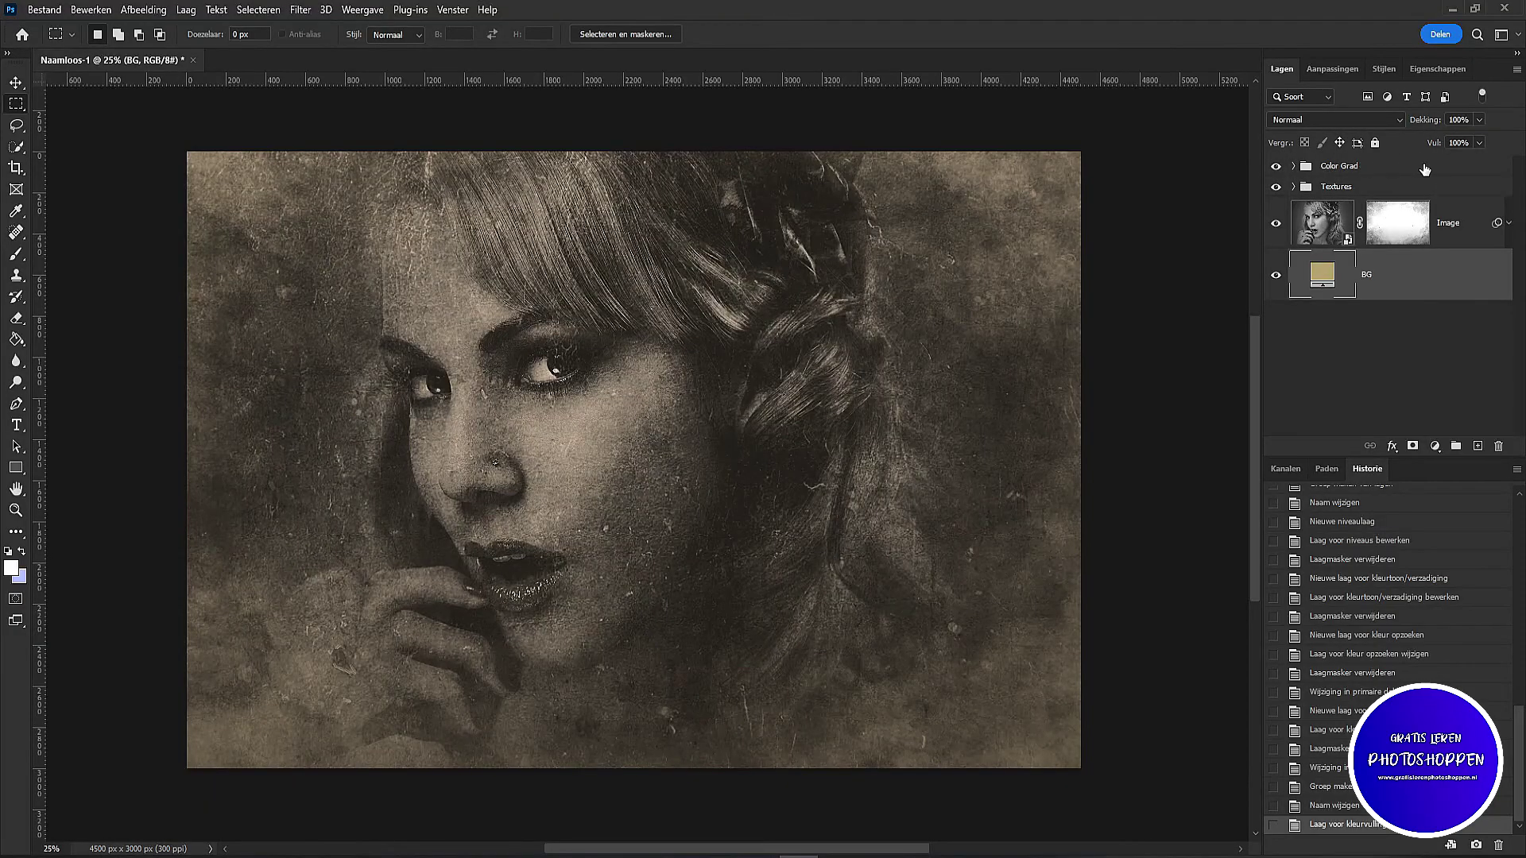
Step: Select every layer from Color Grad down to BG and merge them with Ctrl+E
{"action": "left_click", "coordinate": [1425, 168], "text": "shift"}
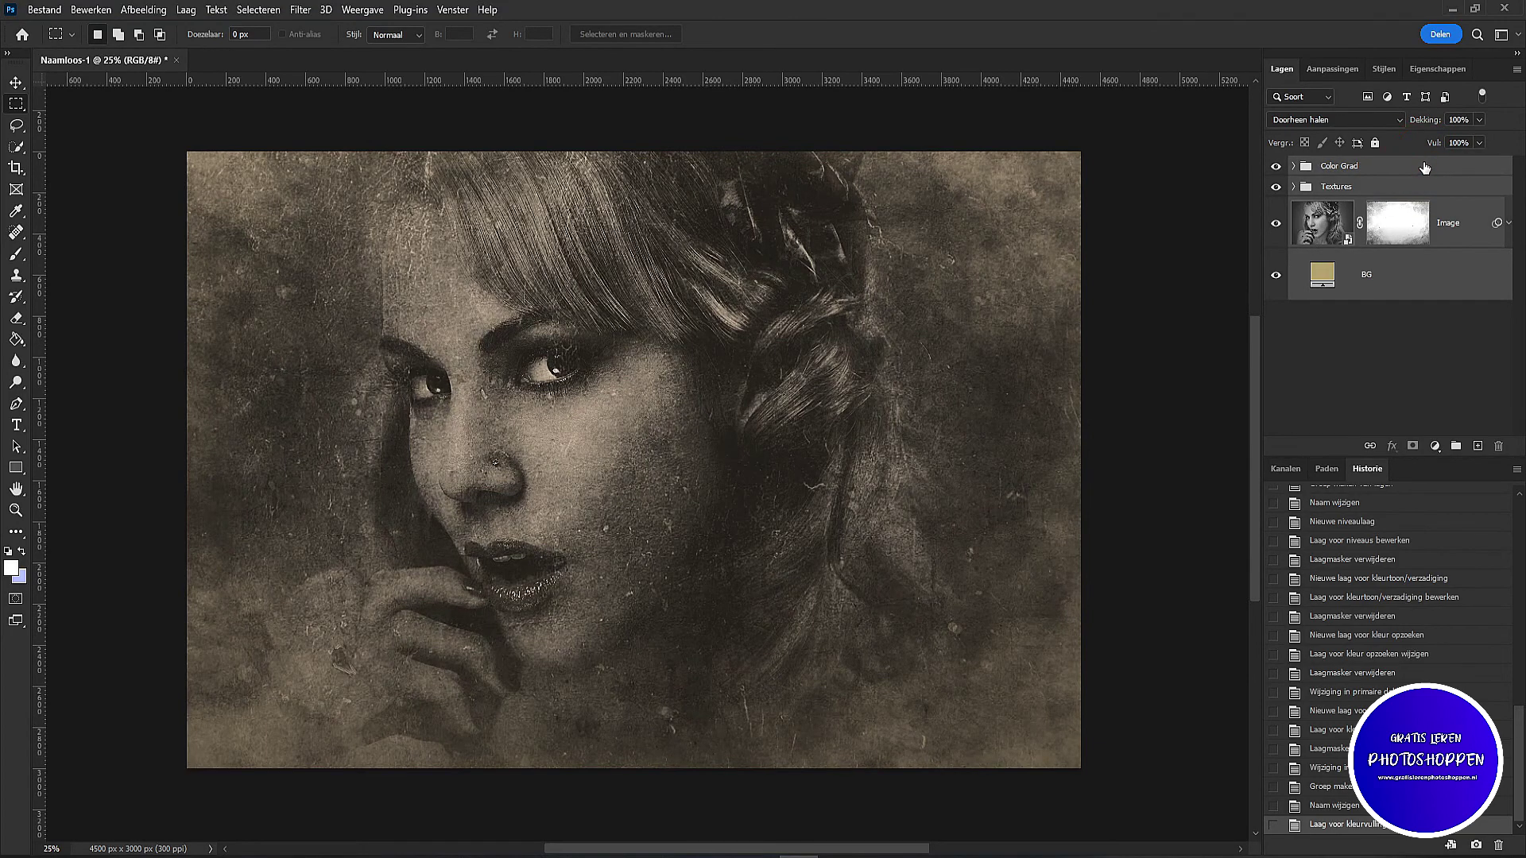
{"action": "key", "text": "ctrl+e"}
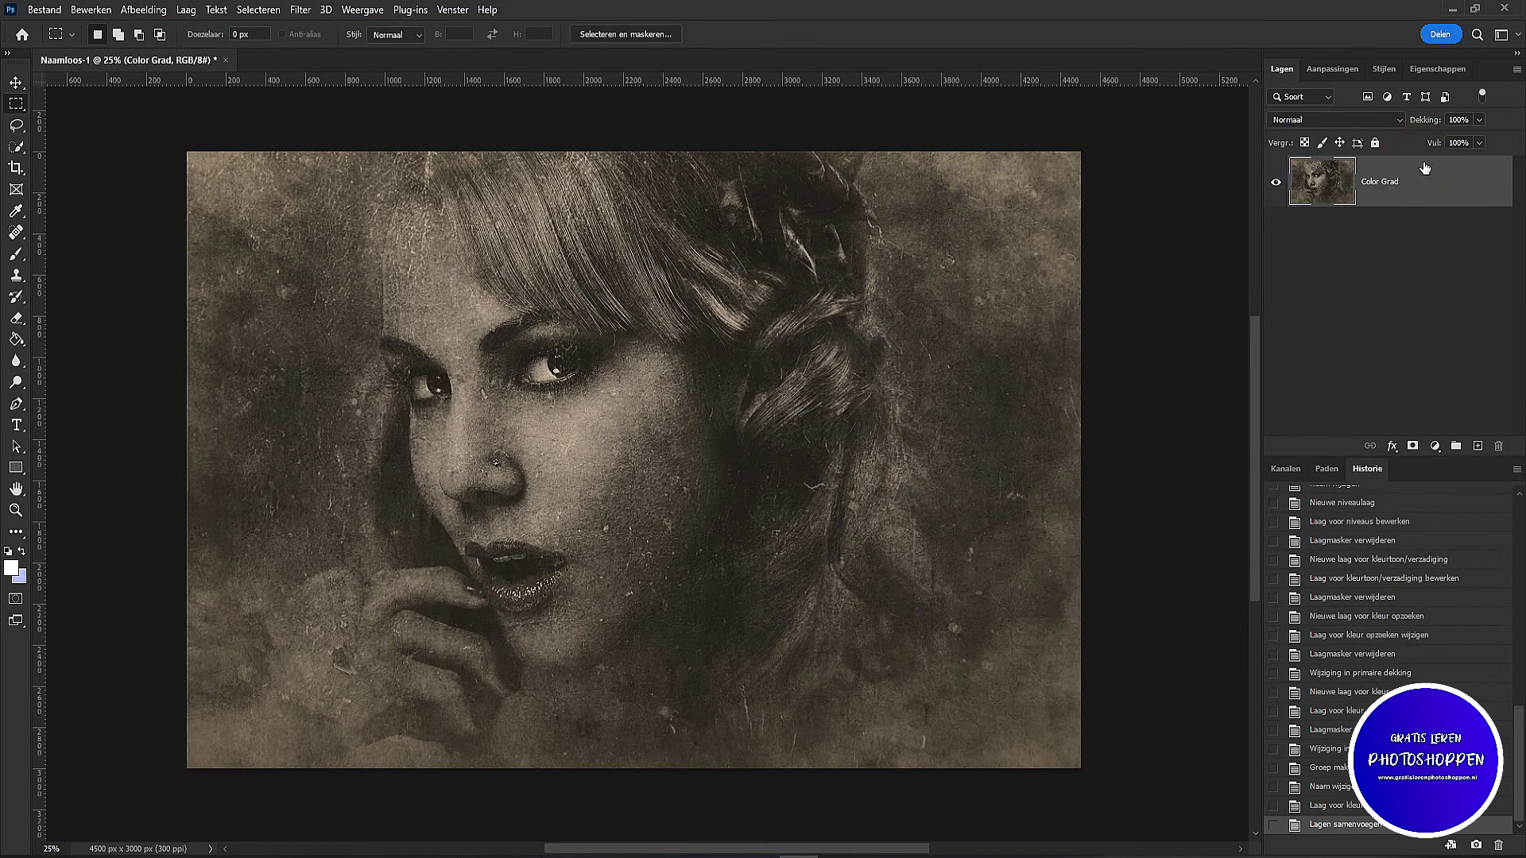